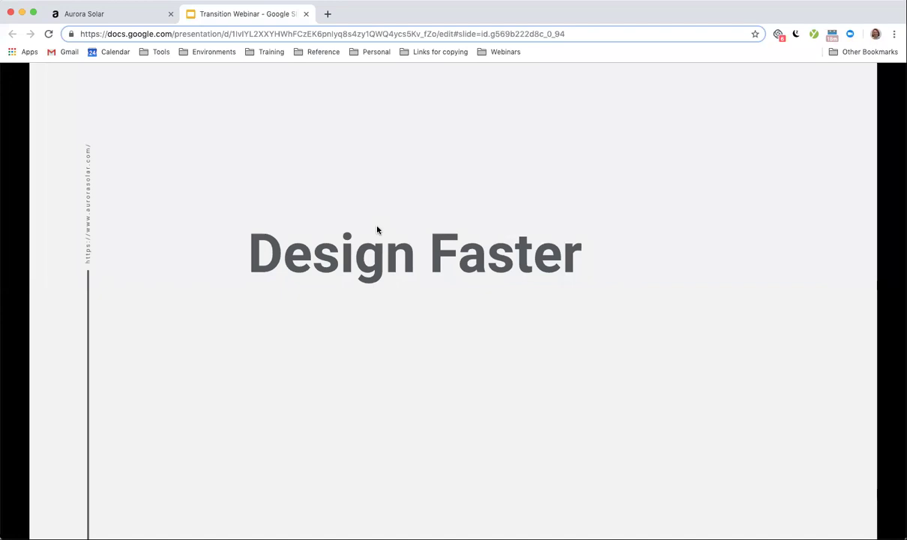
Step: Advance the slideshow through the mode and quoting slides to slide 7, 'Design Better'
key("Right")
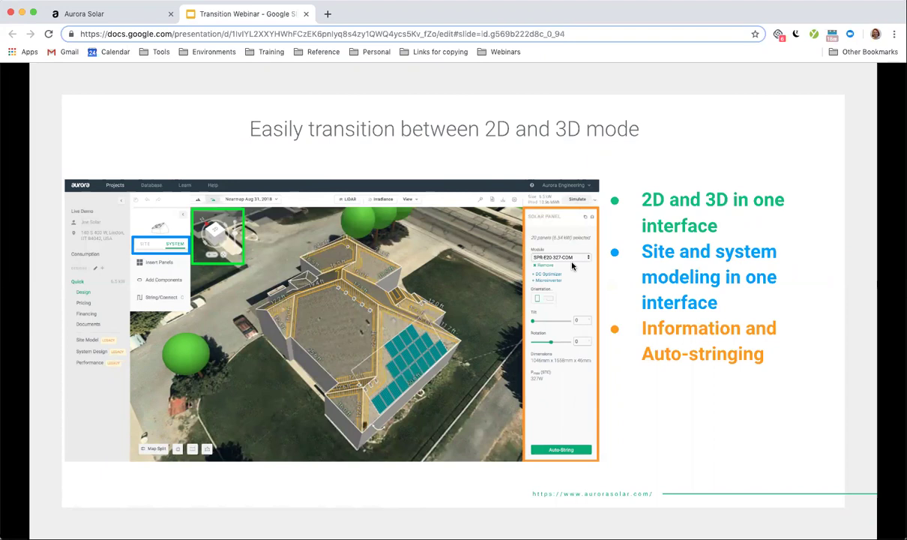
key("Right")
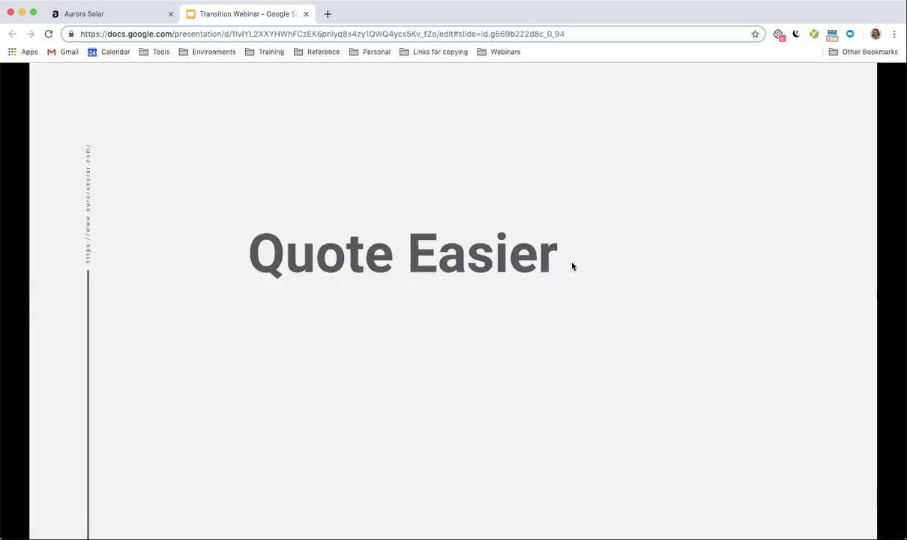
key("Right")
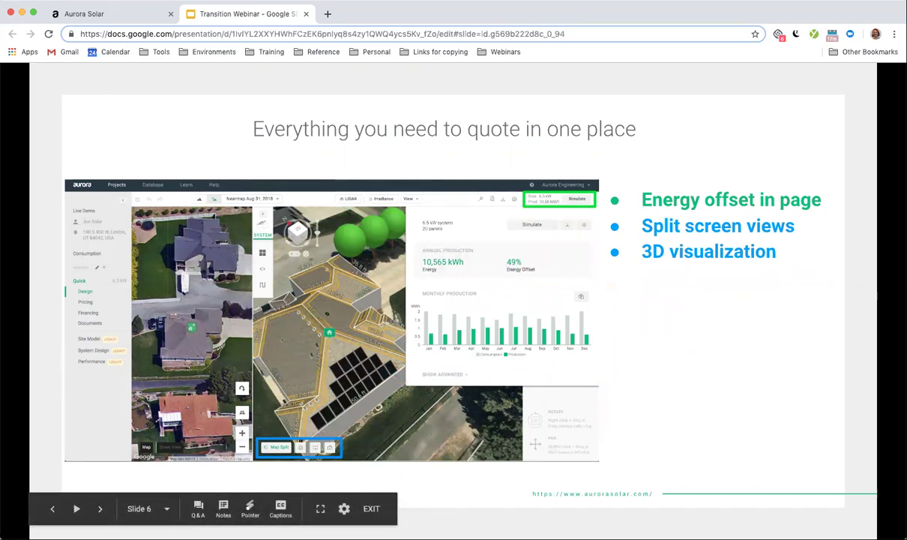
key("Right")
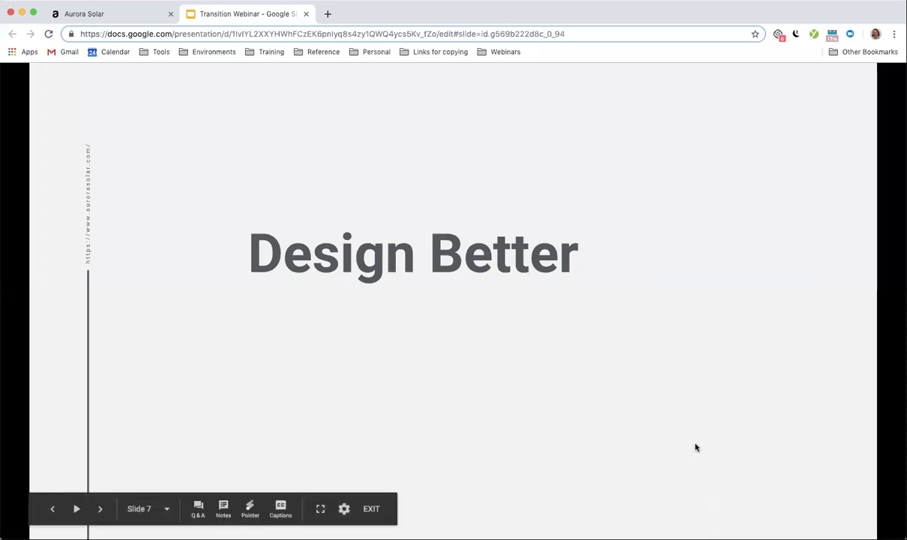
Step: Go to slide 9, 'Faster, more integrated help', returning to it after jumping to the end
key("Right")
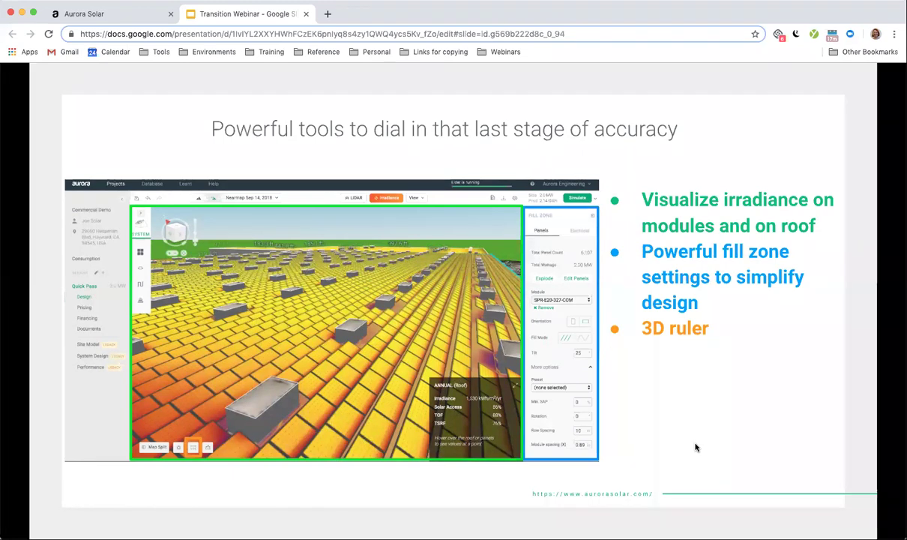
key("Right")
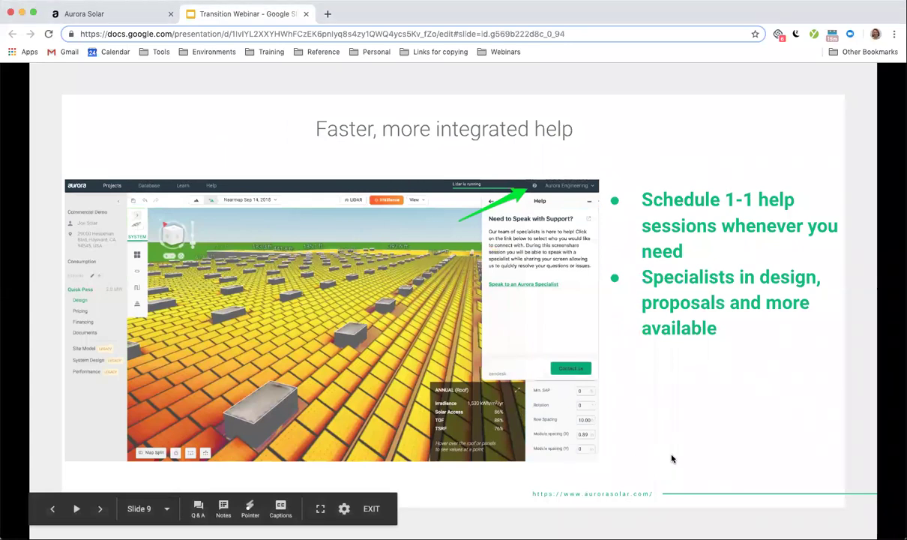
key("End")
key("9")
key("Return")
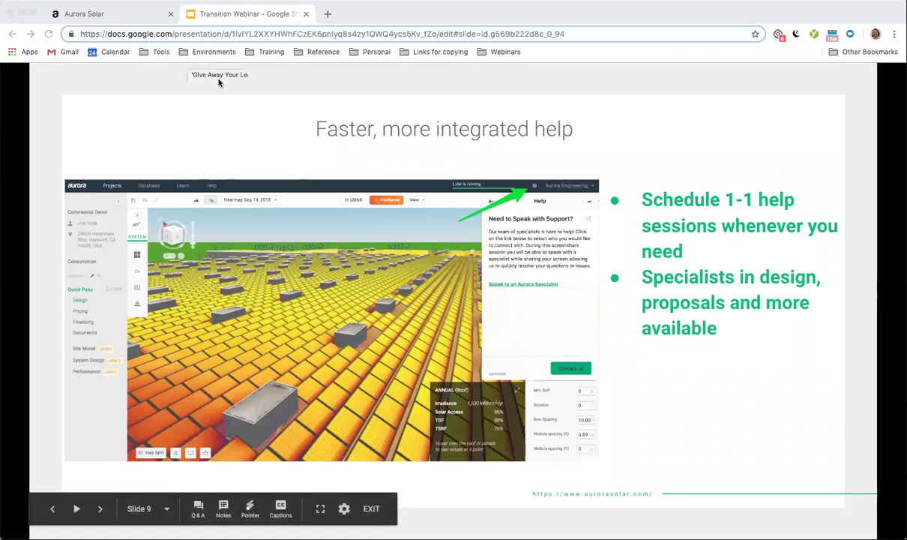
Step: Start a new Aurora Solar project using the pasted house address from the suggestions
left_click(92, 17)
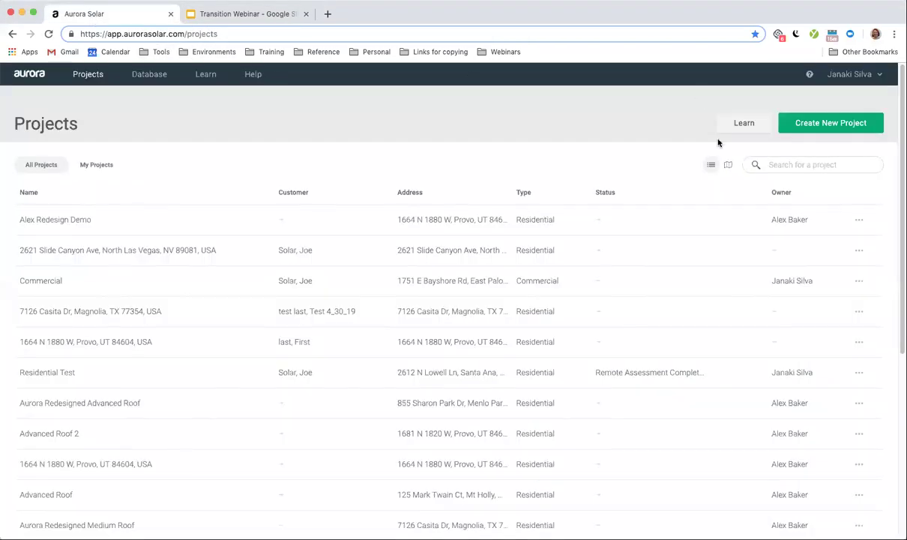
left_click(810, 126)
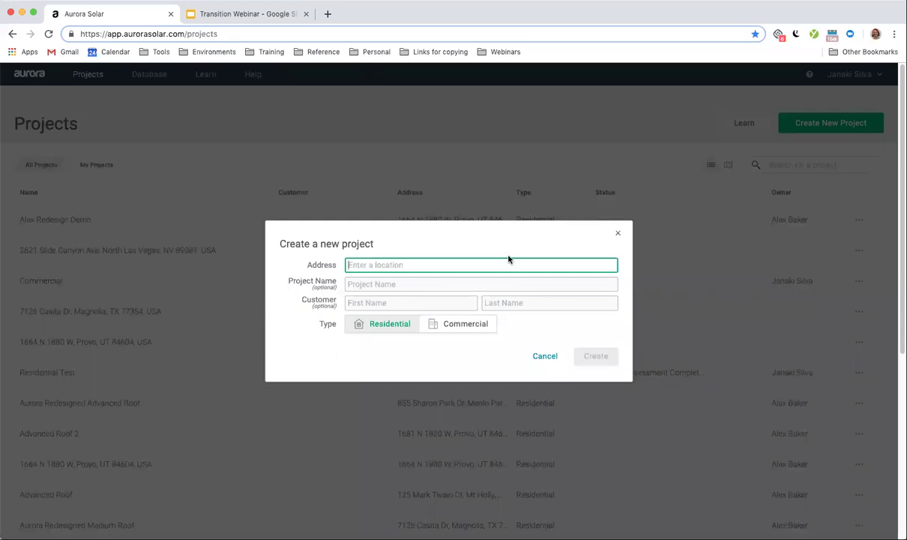
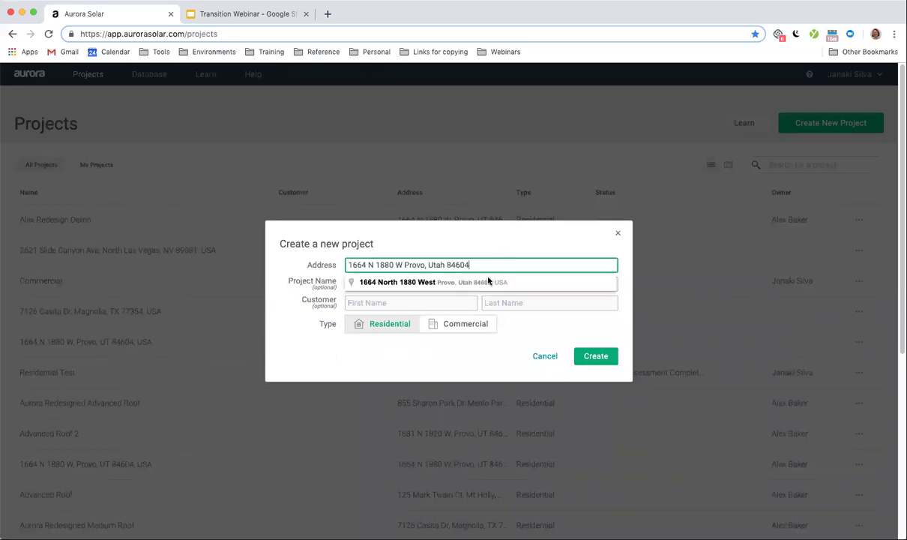
left_click(480, 282)
left_click(469, 283)
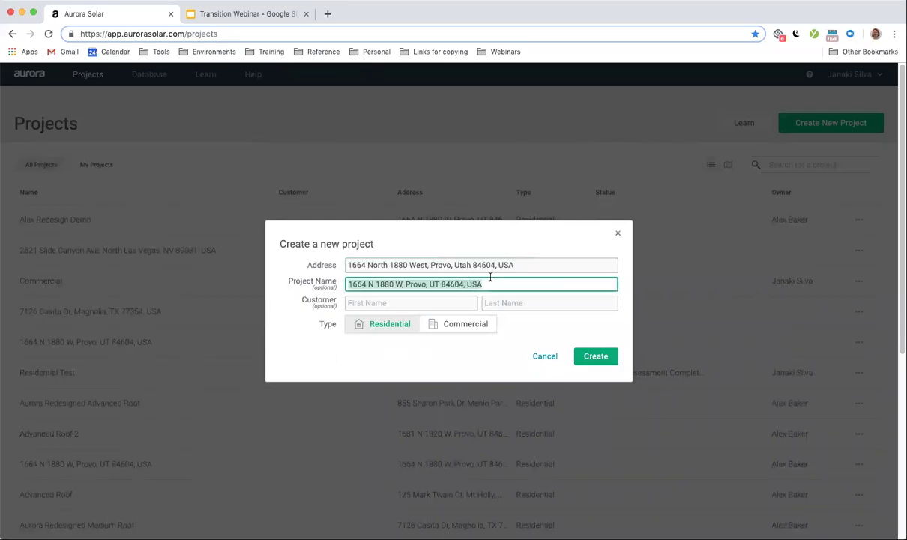
Step: Fill in the project name and the customer's first and last names, keep Residential, and create it
type("Janaki's ReDesign")
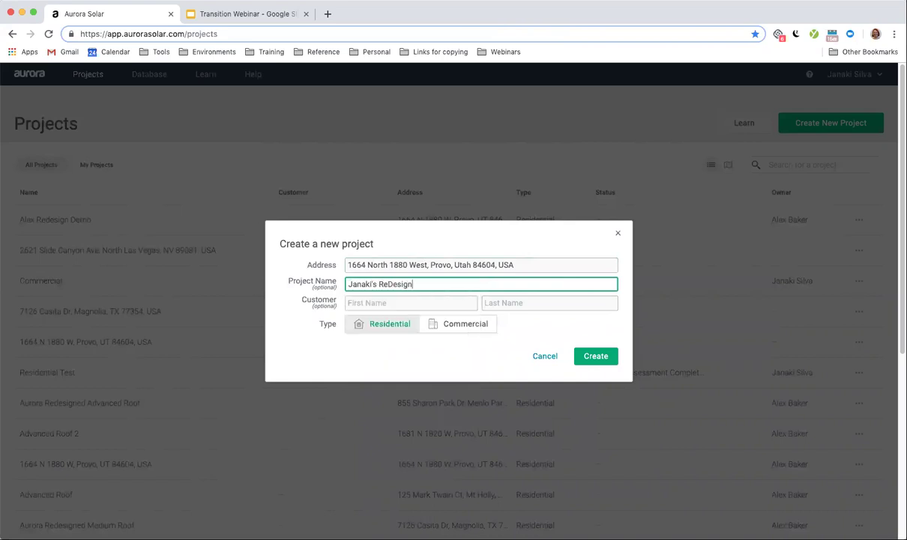
key("Tab")
type("Joe")
key("Tab")
type("Solar")
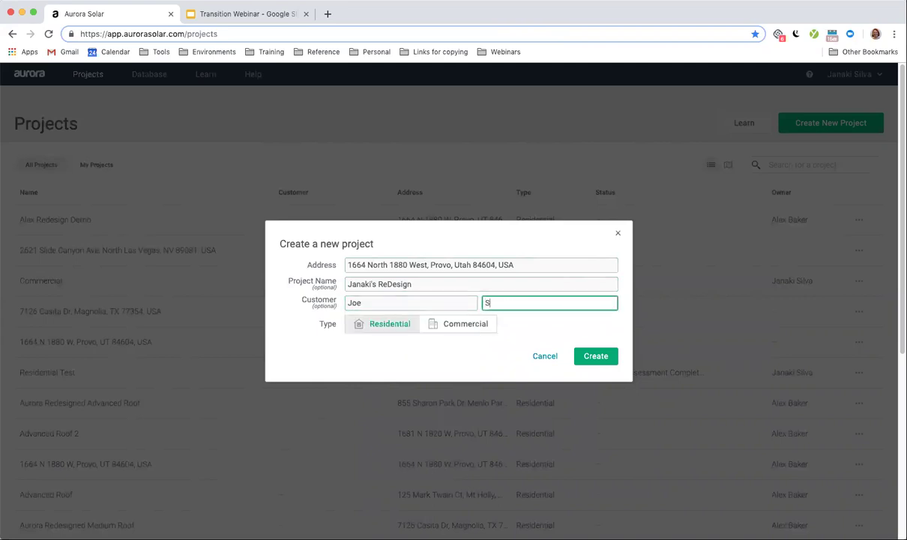
left_click(391, 330)
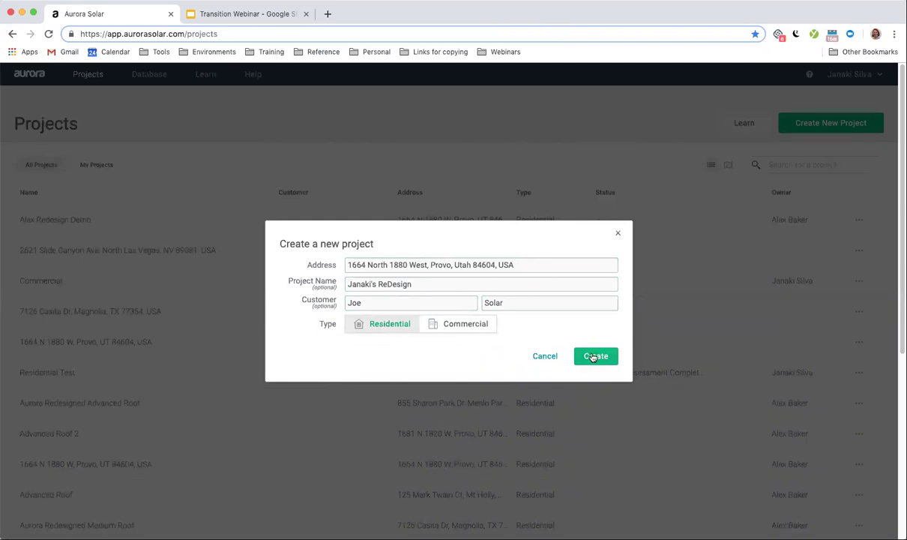
left_click(593, 356)
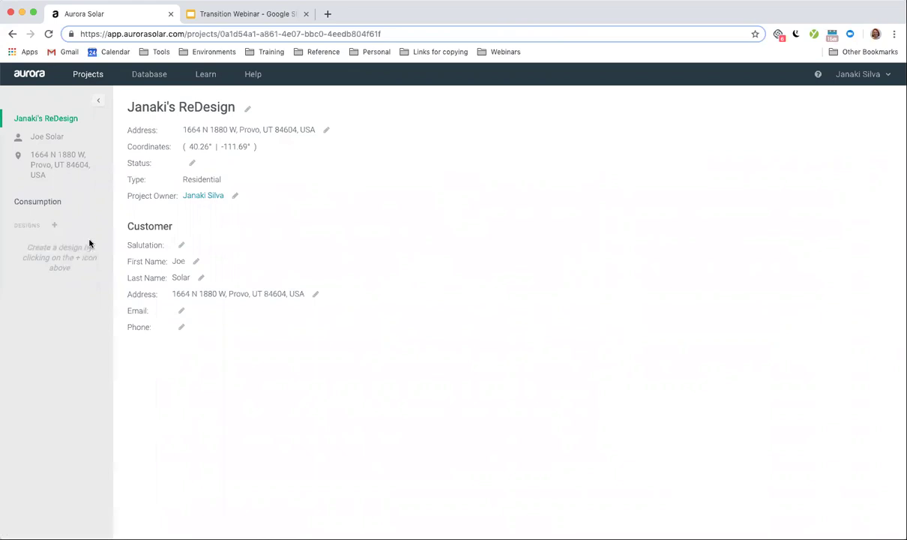
Step: Add a new design named 'Legacy' to the project
left_click(52, 227)
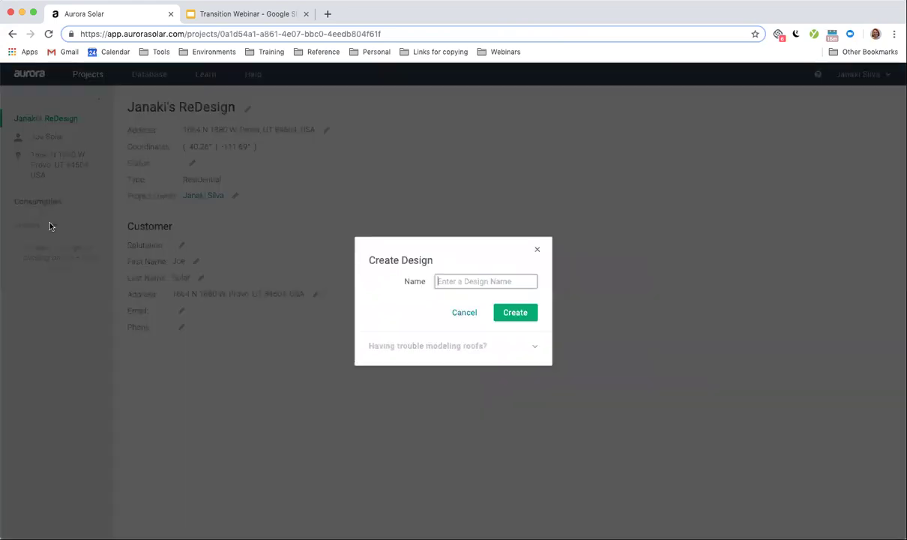
type("Legacy")
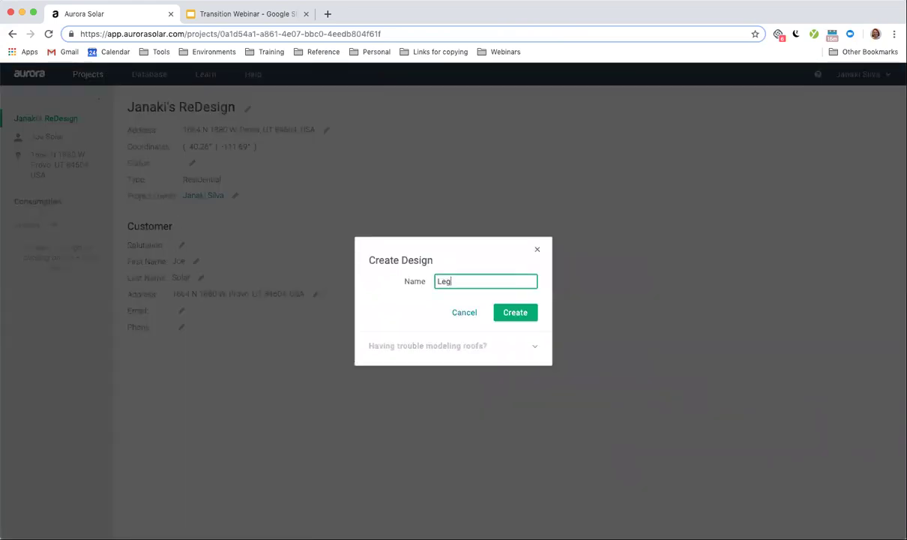
left_click(510, 313)
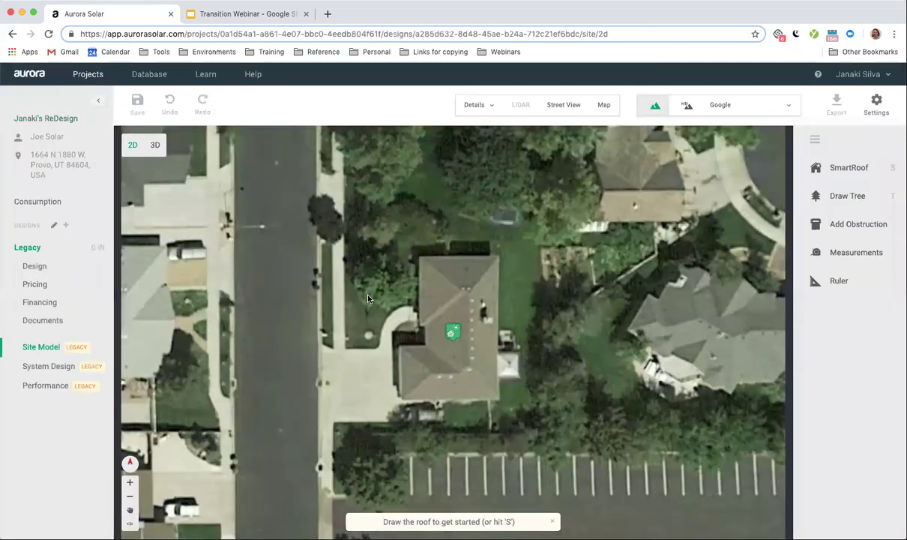
Step: Load Nearmap HD imagery dated Apr 4, 2019 for the house area and zoom in
left_click(686, 105)
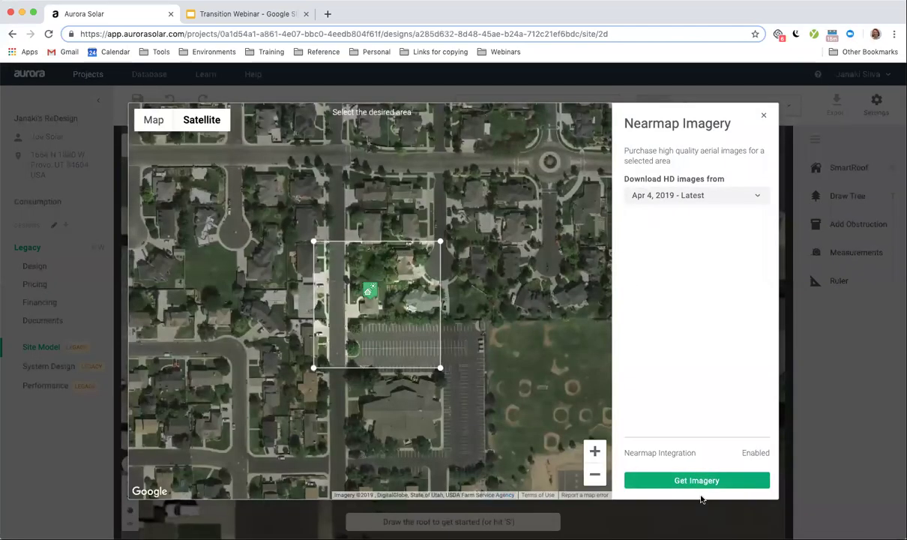
left_click(696, 480)
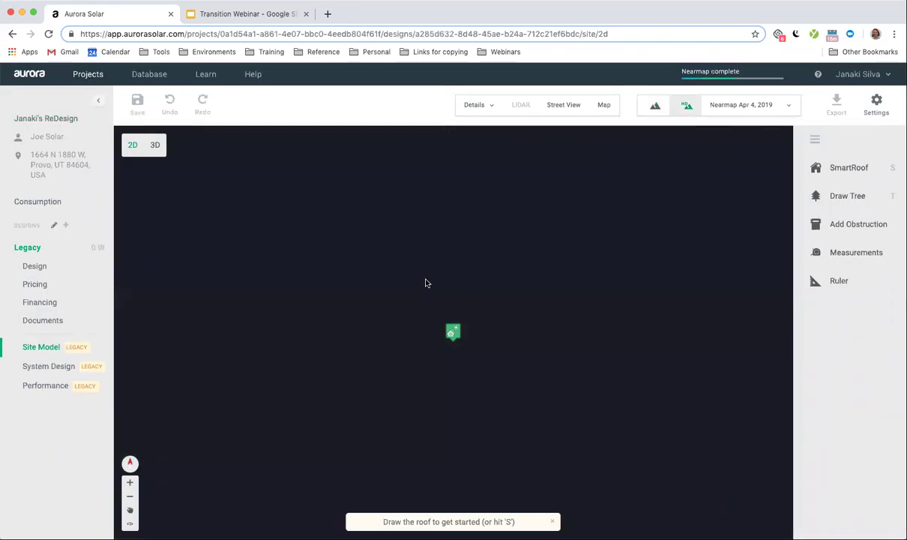
scroll(477, 354, "up", 3)
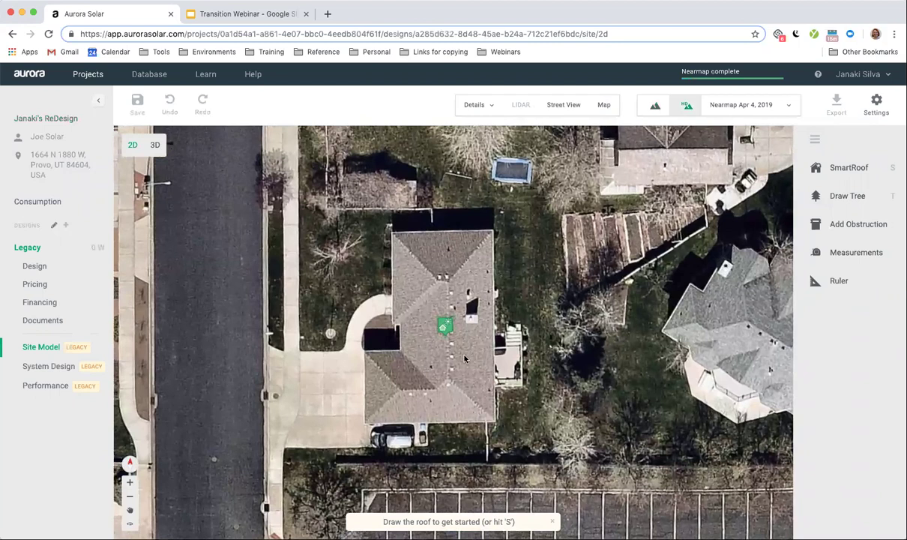
scroll(443, 341, "up", 1)
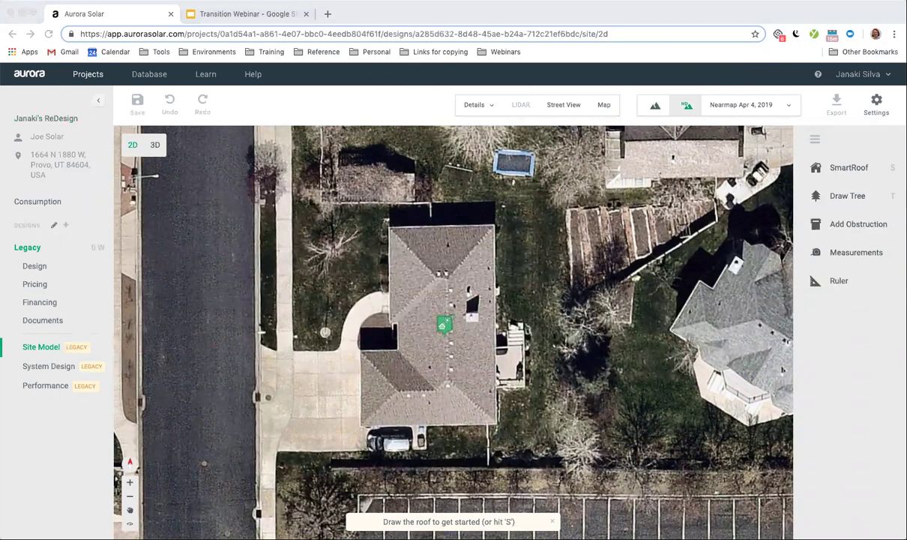
Step: Trace the L-shaped roof outline corner by corner with Draw Roof and save the hip roof
left_click(845, 168)
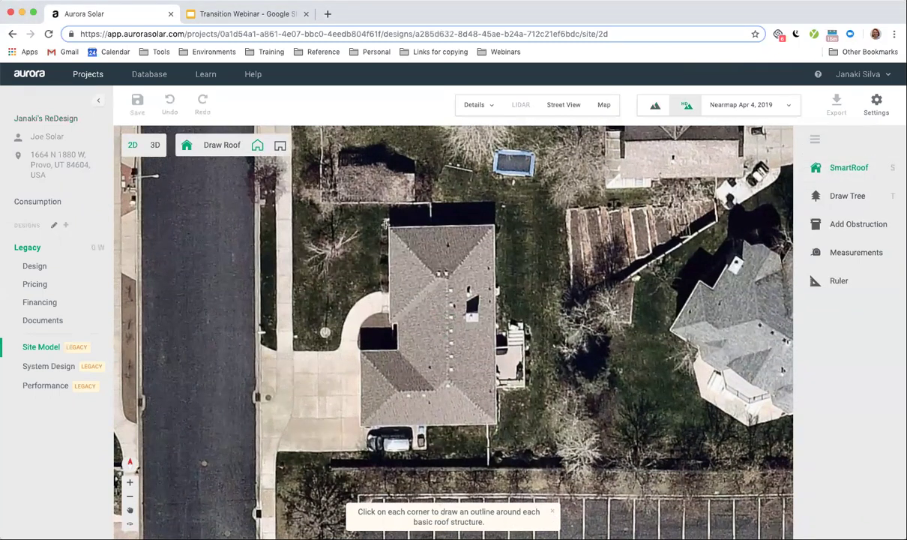
left_click(387, 225)
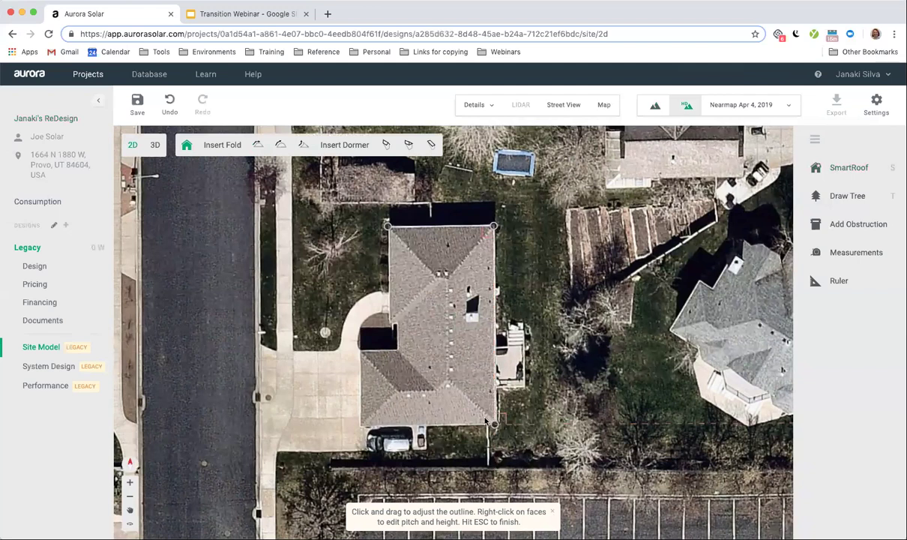
left_click(361, 426)
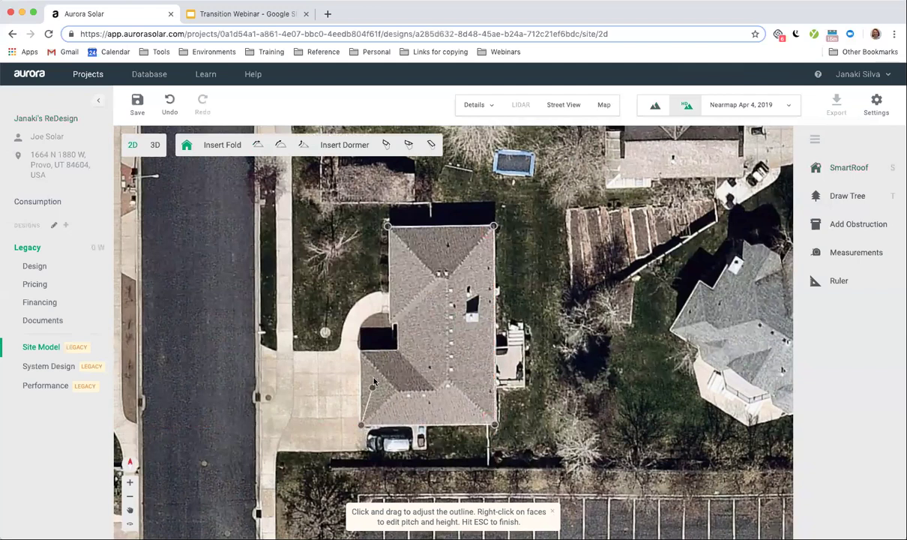
left_click(360, 349)
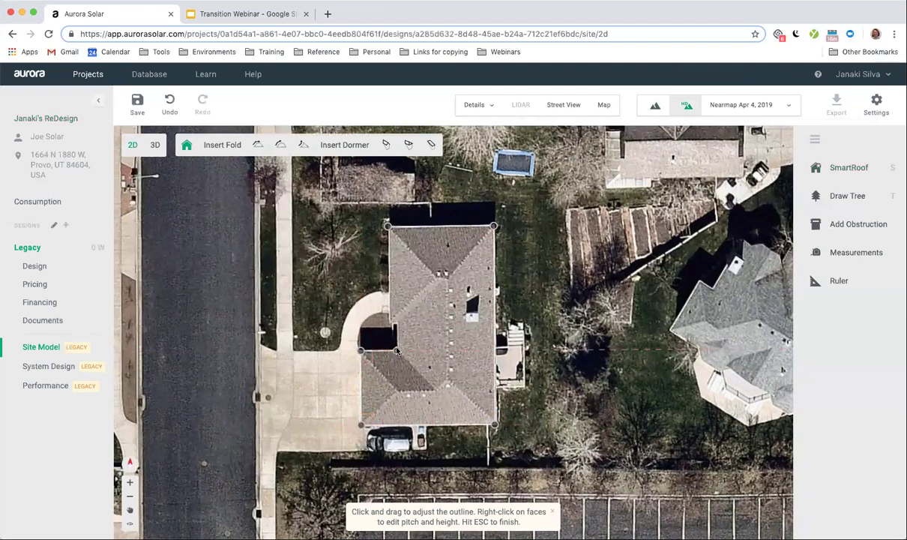
left_click(397, 350)
left_click(397, 323)
left_click(395, 231)
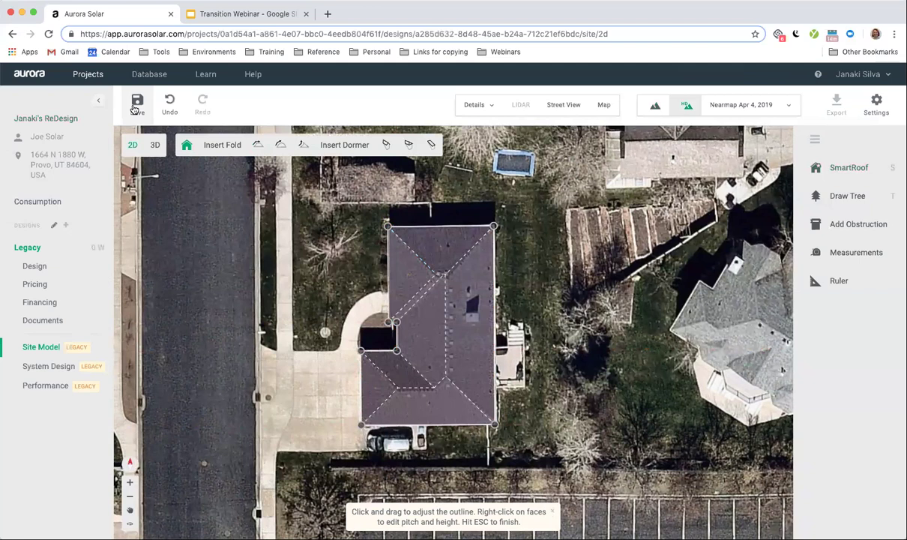
left_click(135, 106)
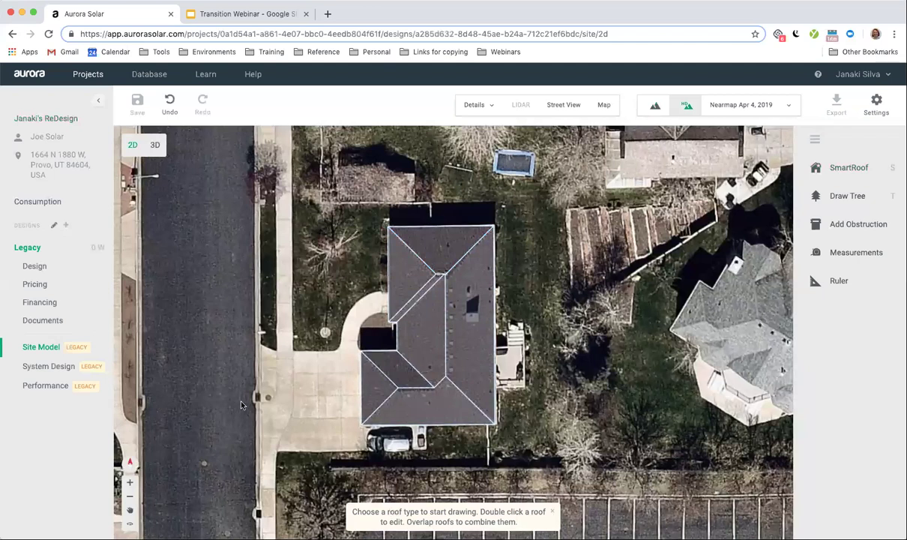
Step: Recenter and rotate the map so the house sits upright, then show it in 3D and save
left_click(129, 509)
left_click_drag(555, 386, 602, 367)
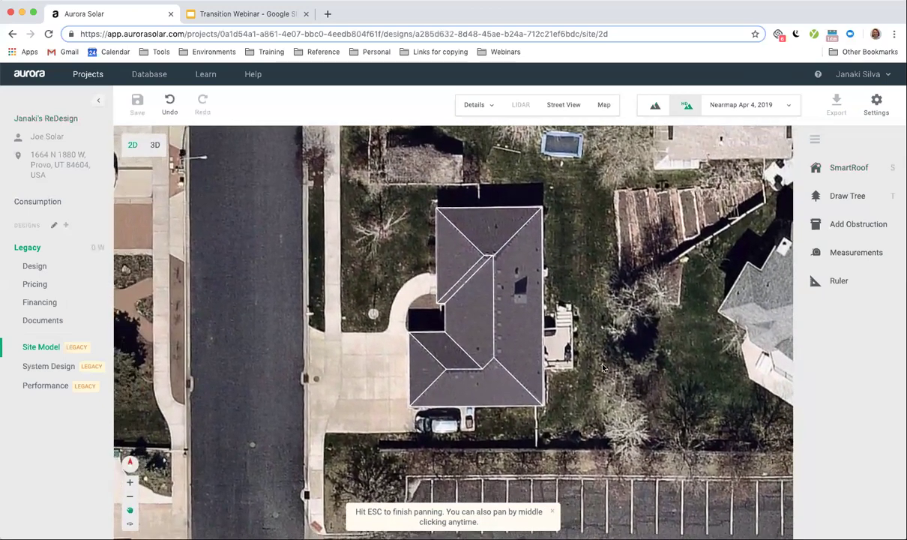
left_click(129, 523)
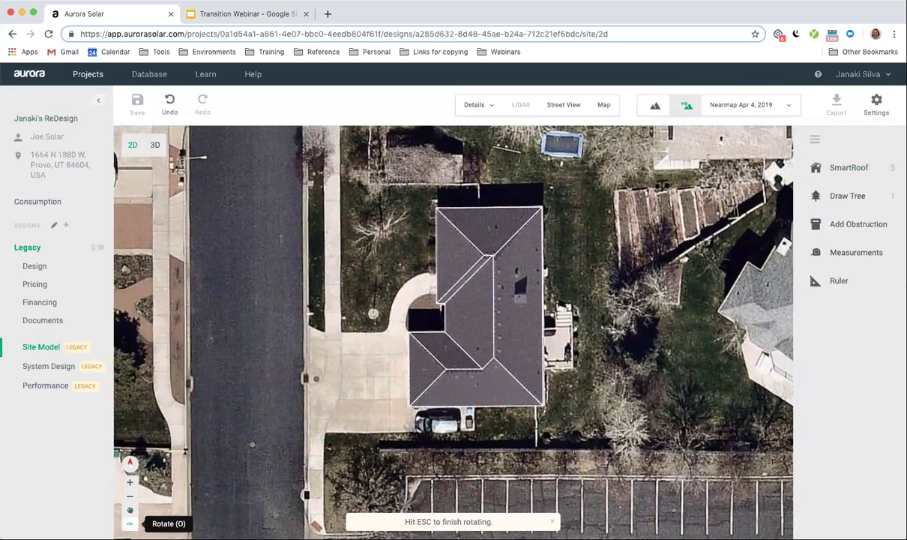
left_click_drag(558, 400, 450, 414)
left_click_drag(528, 464, 649, 469)
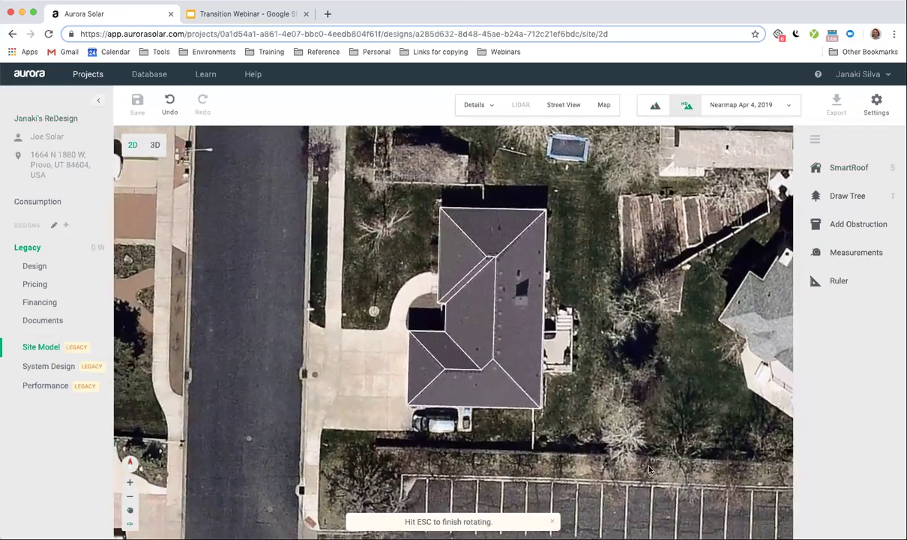
left_click(154, 145)
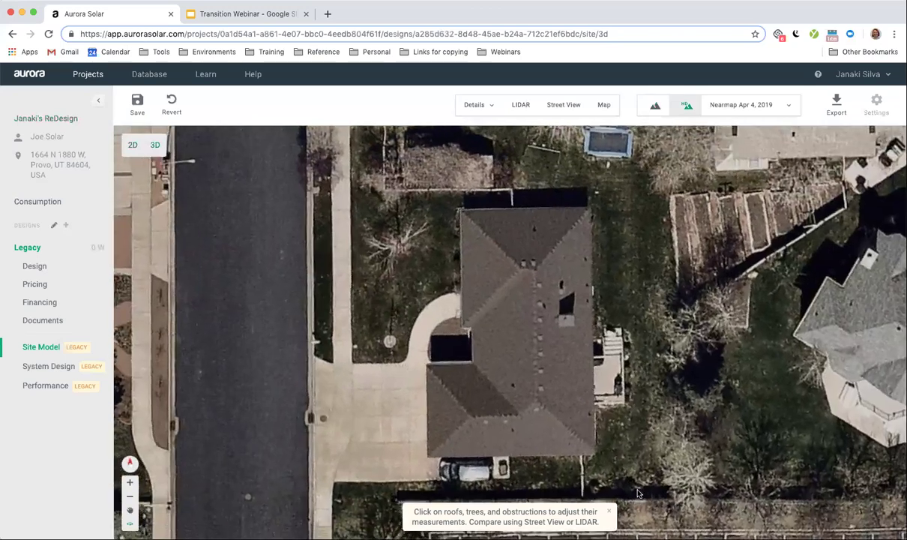
left_click(137, 103)
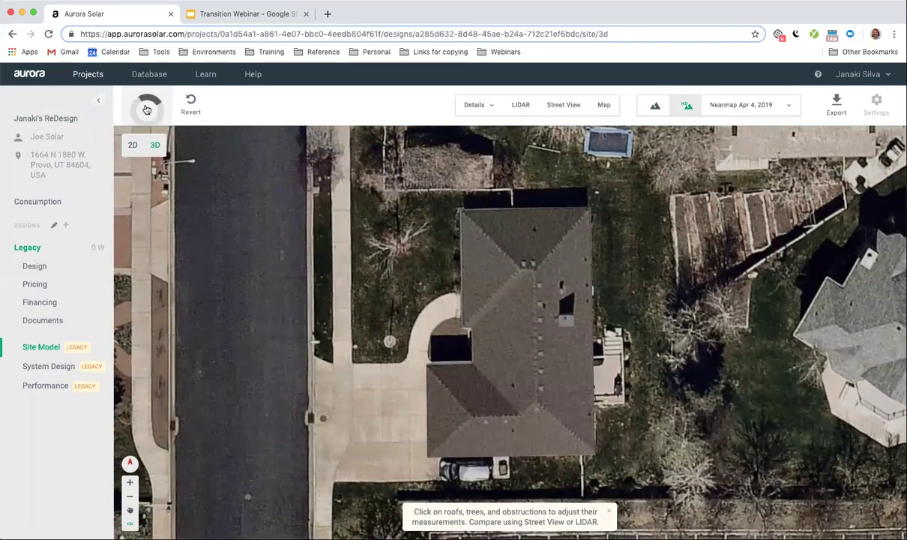
Step: Create a blank-model design named 'ReDesign', saving pending changes, and open its Design workspace
left_click(66, 226)
type("ReDesign")
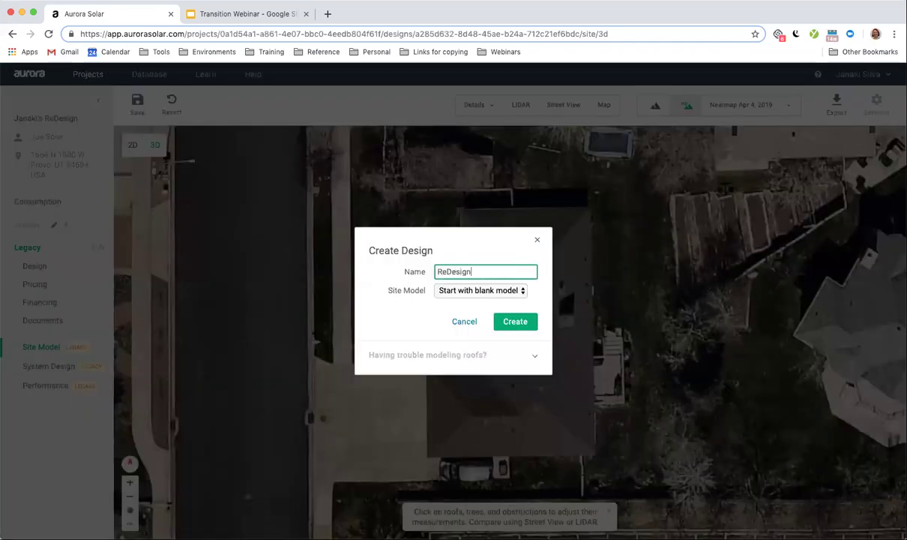
left_click(513, 322)
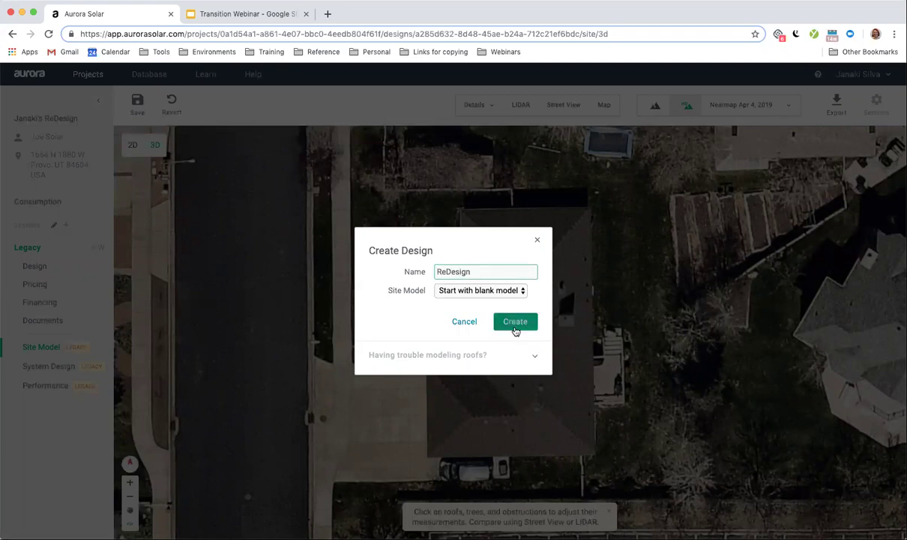
left_click(518, 317)
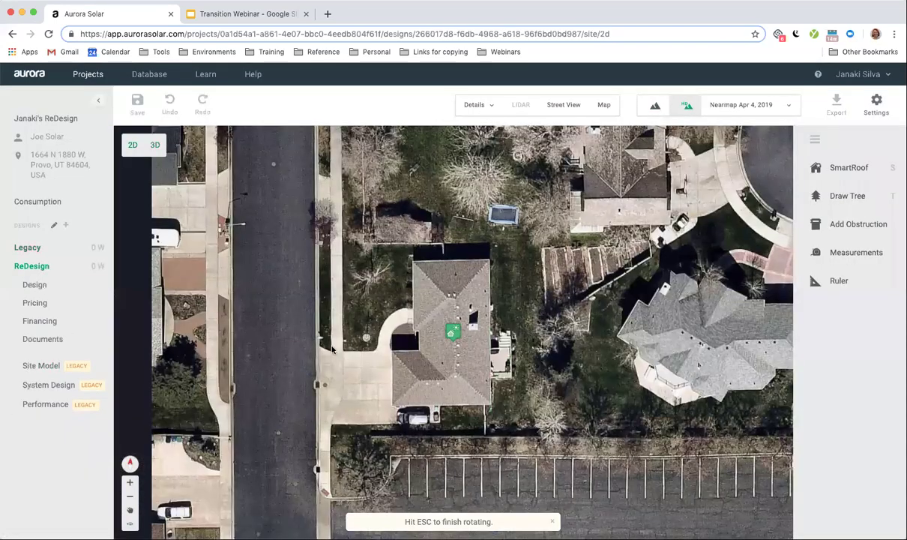
left_click(33, 288)
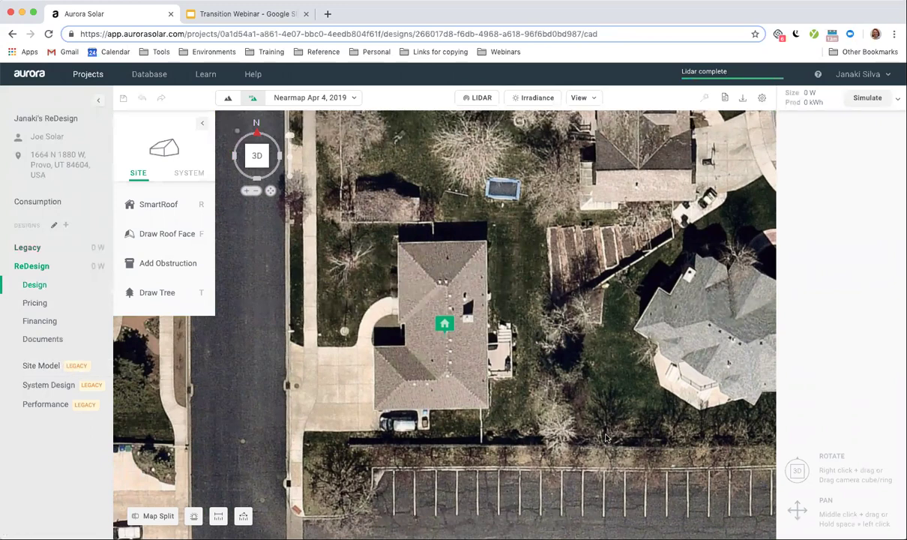
Step: Start a pitched SmartRoof and place its first corner at the house's top-left
scroll(391, 341, "up", 3)
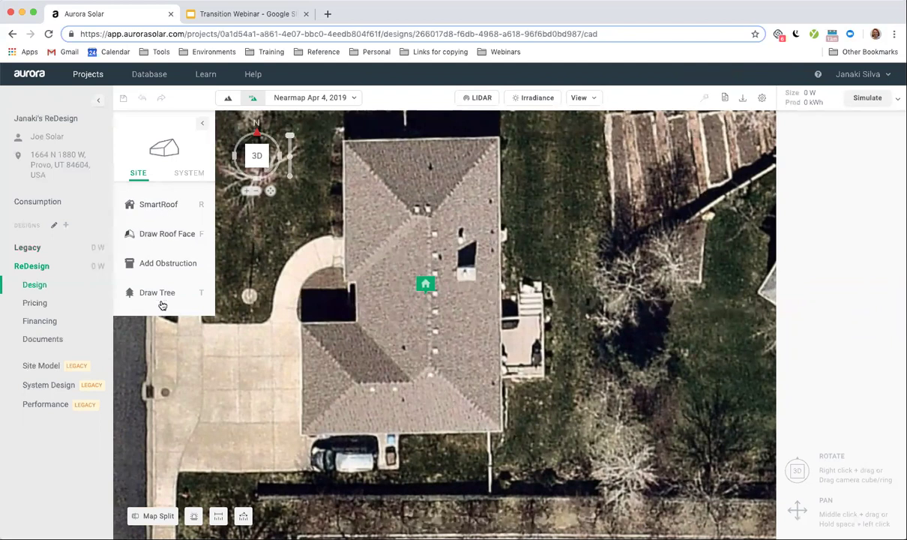
mouse_move(162, 206)
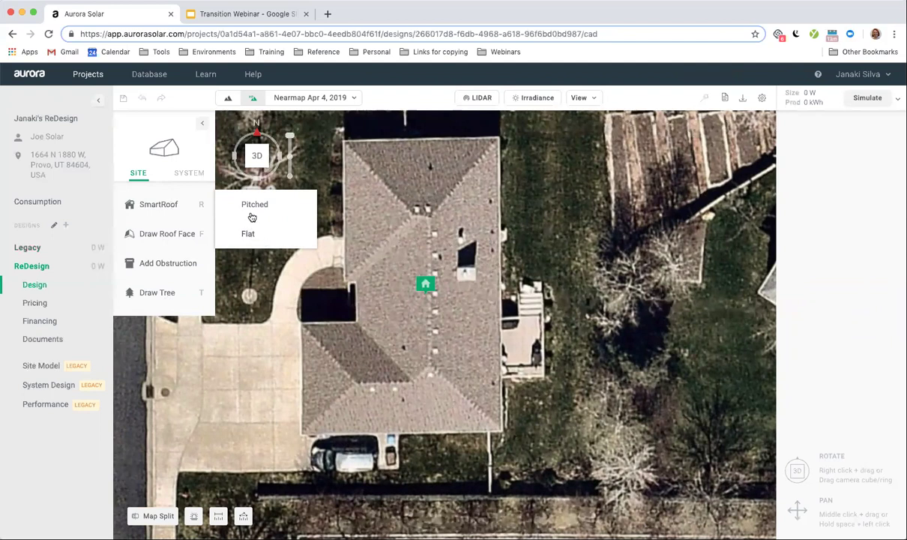
left_click(252, 207)
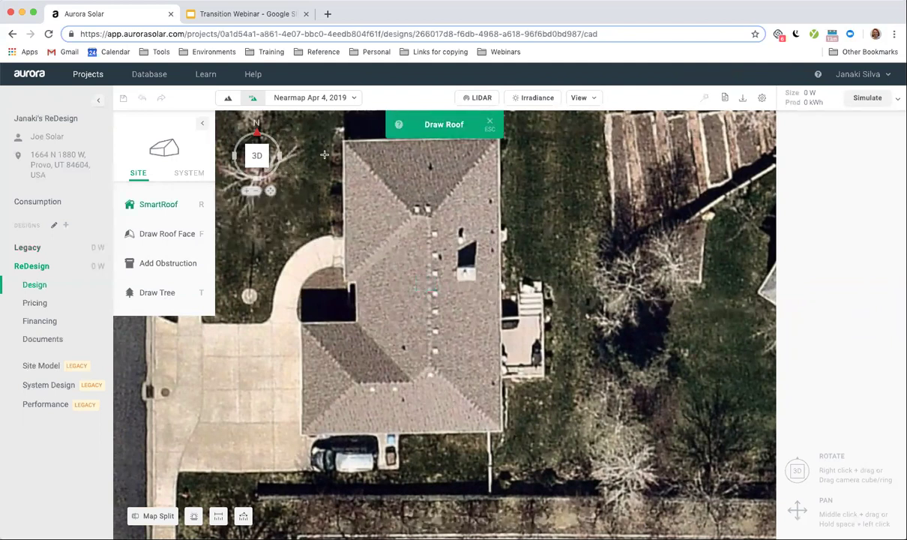
left_click(342, 139)
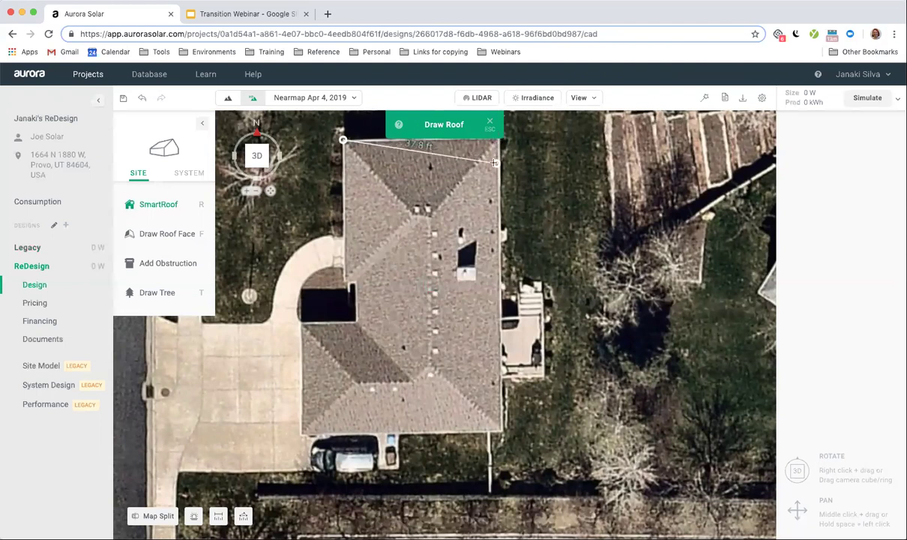
scroll(515, 161, "down", 1)
scroll(501, 141, "down", 1)
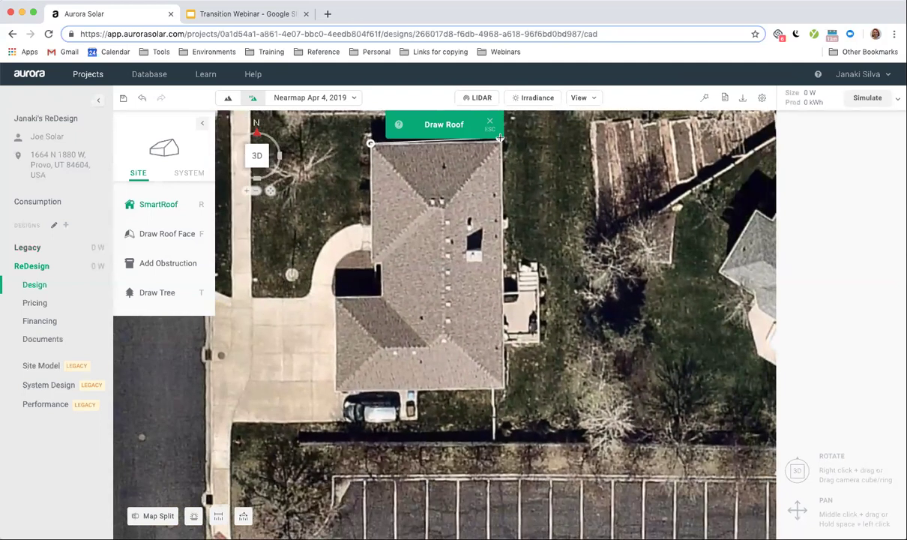
Step: Place the remaining L-shape corners, including the 13.9 ft notch edge, and close the roof
left_click(502, 142)
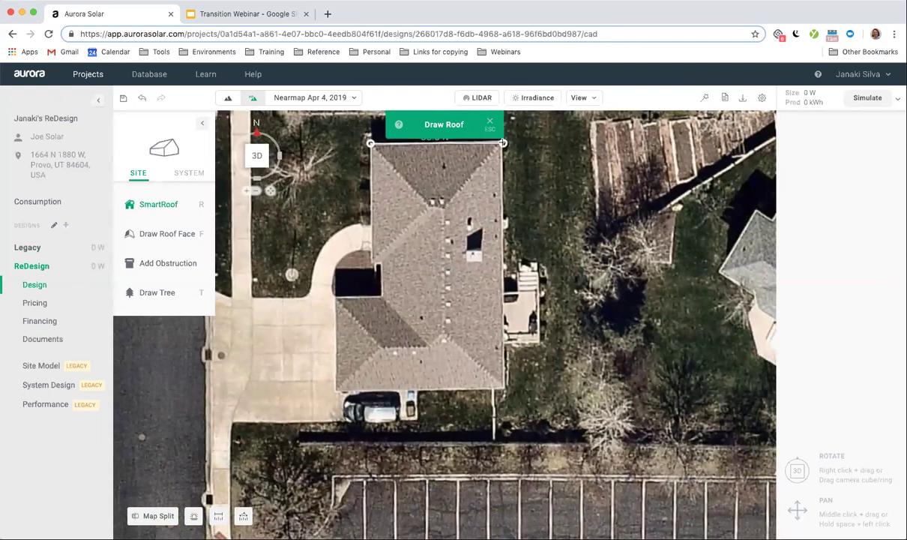
left_click(505, 389)
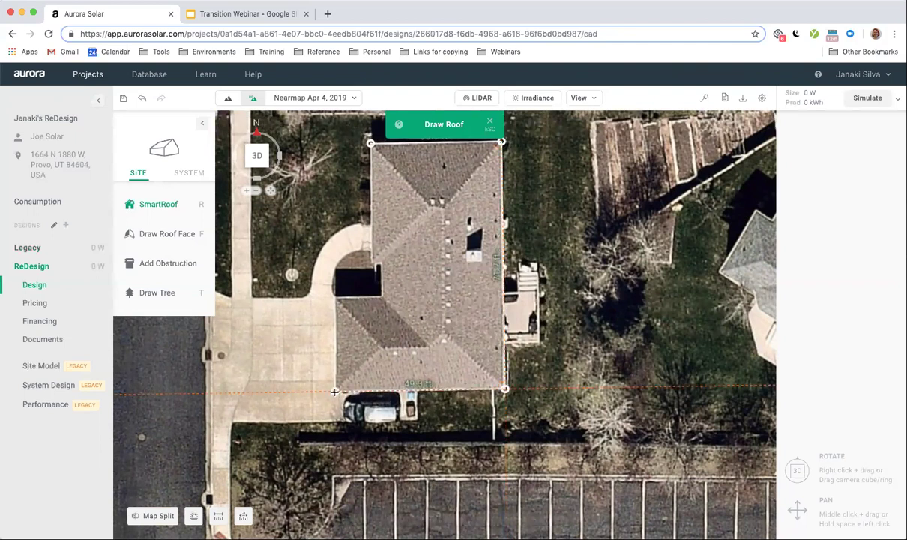
left_click(334, 390)
left_click(334, 298)
left_click(381, 298)
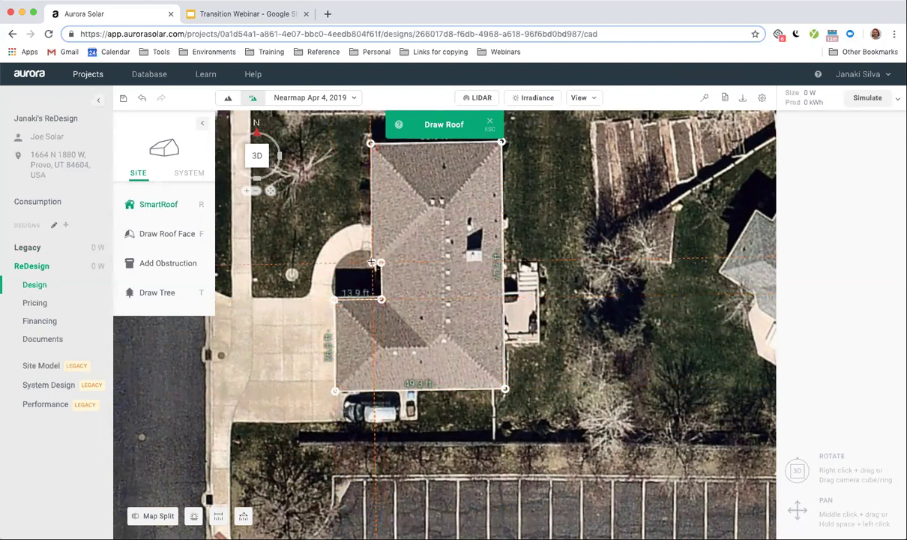
left_click(371, 263)
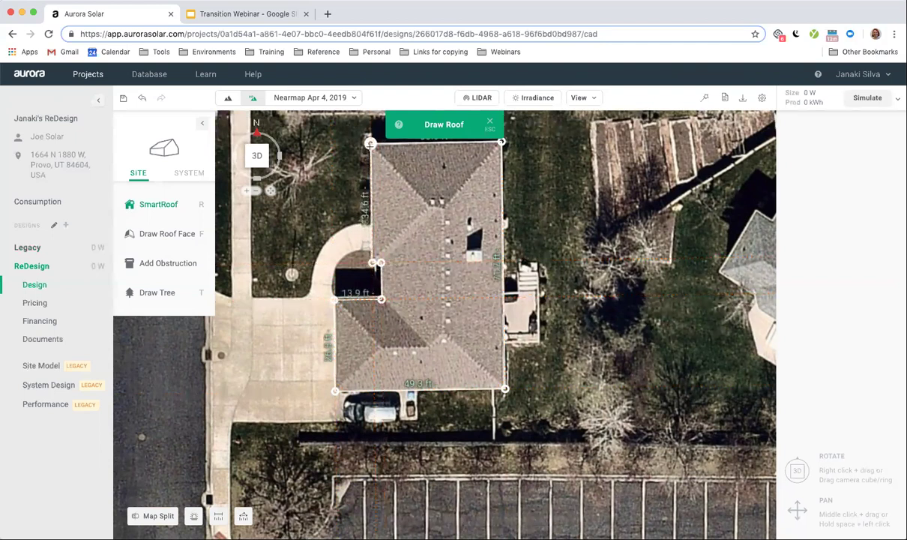
left_click(381, 160)
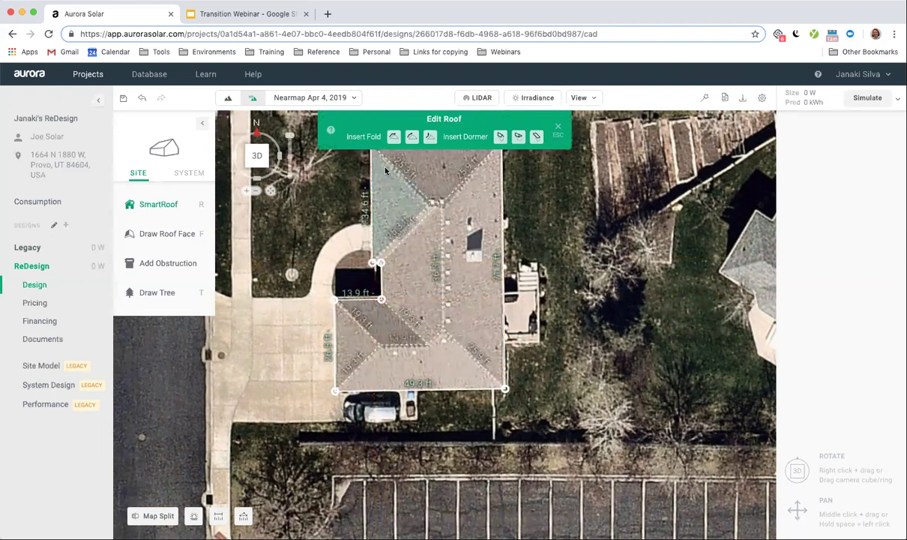
Step: Exit roof editing and tilt the view to see the walled hip-roofed house in 3D
left_click(558, 129)
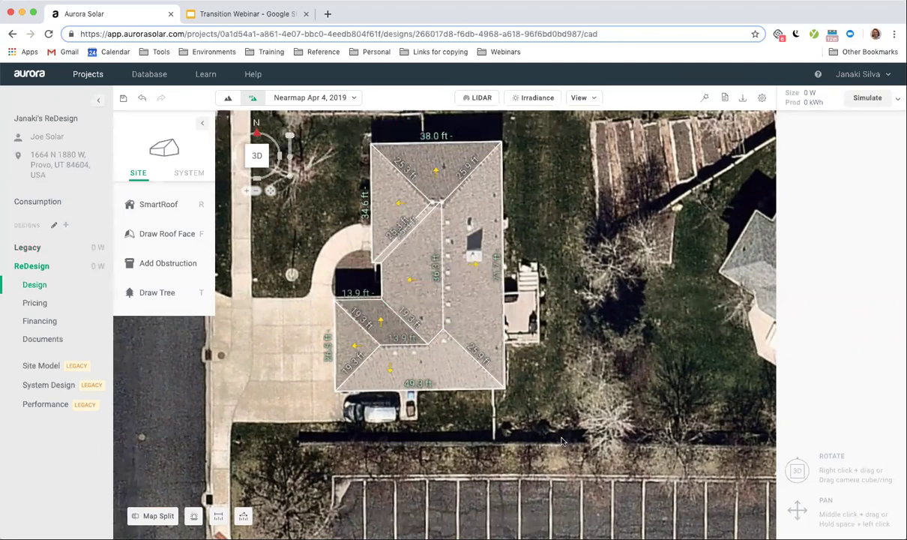
right_click_drag(568, 445, 547, 476)
left_click(262, 129)
left_click(255, 154)
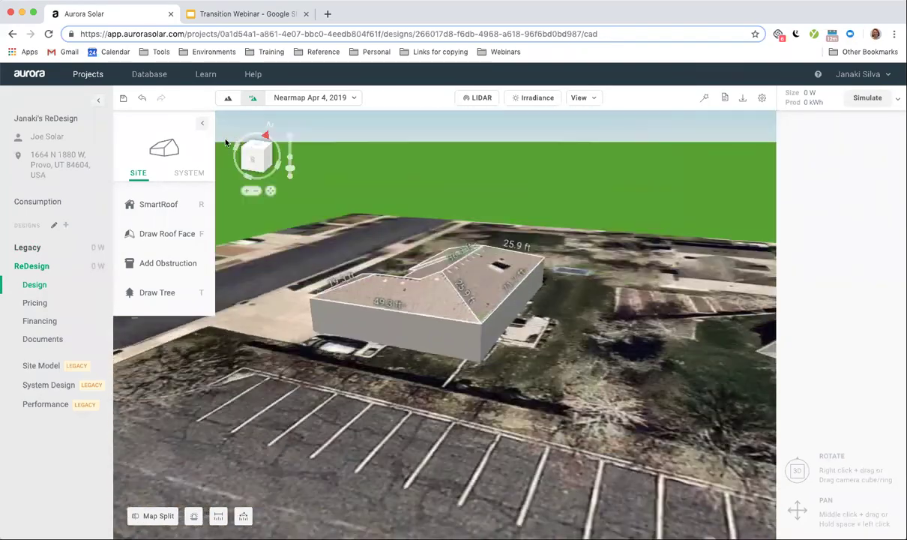
left_click(255, 156)
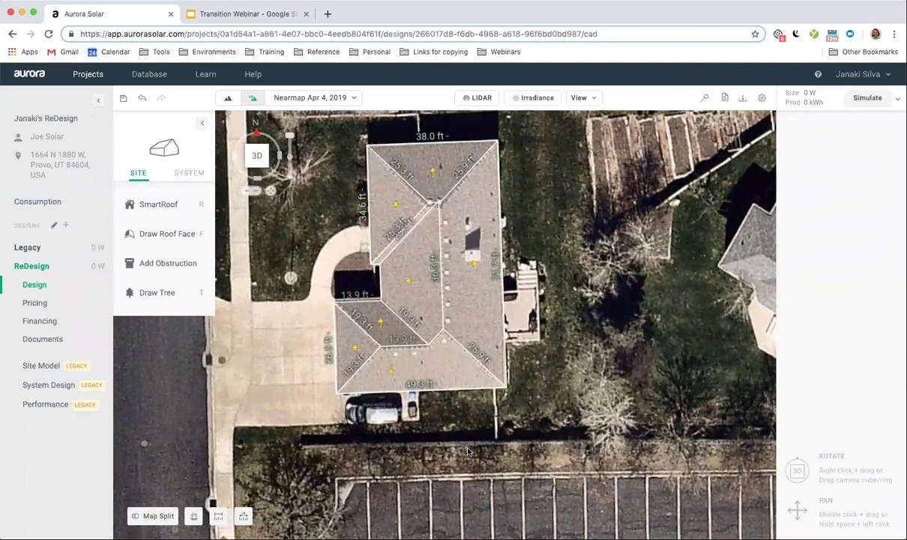
middle_click_drag(468, 451, 507, 476)
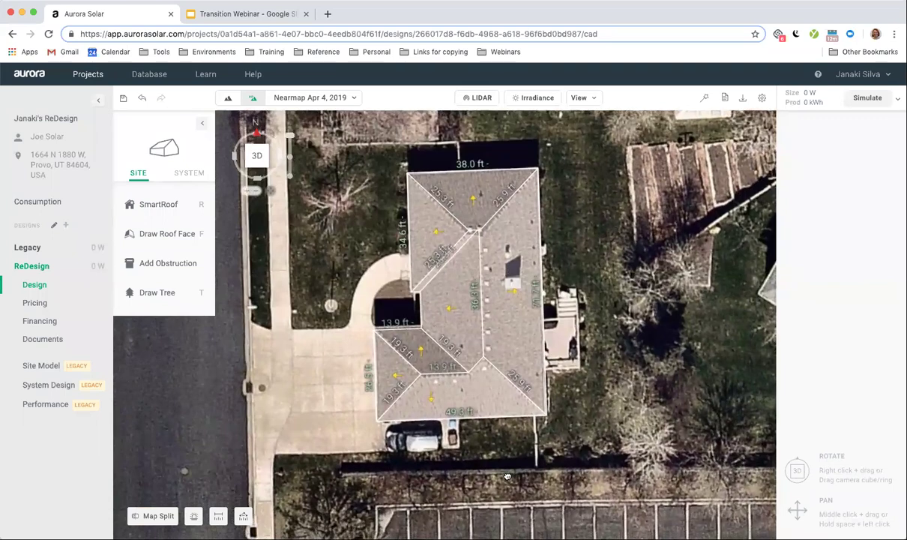
scroll(491, 439, "up", 2)
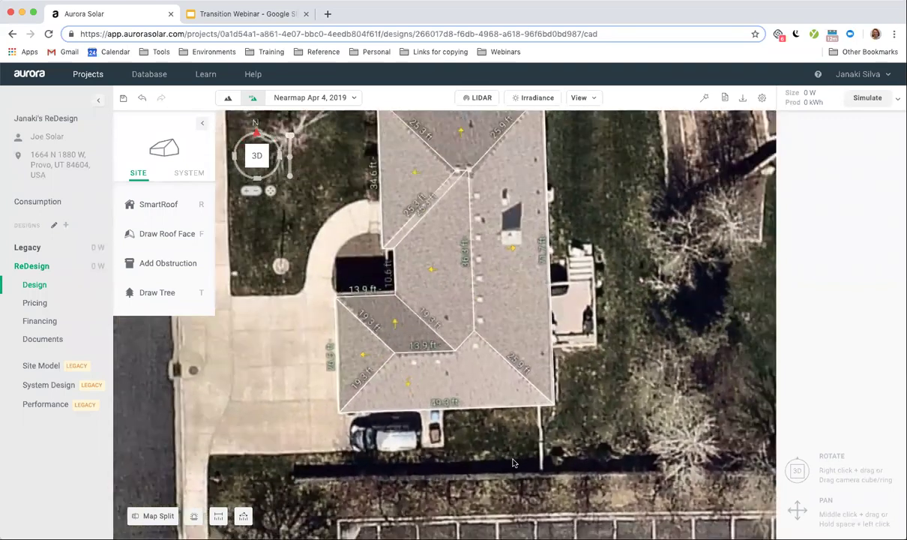
scroll(514, 422, "down", 3)
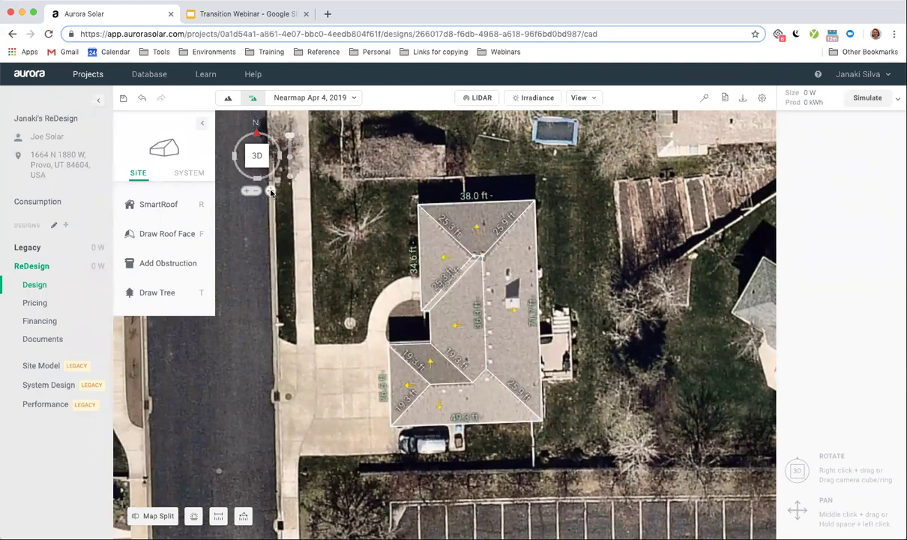
scroll(272, 193, "up", 2)
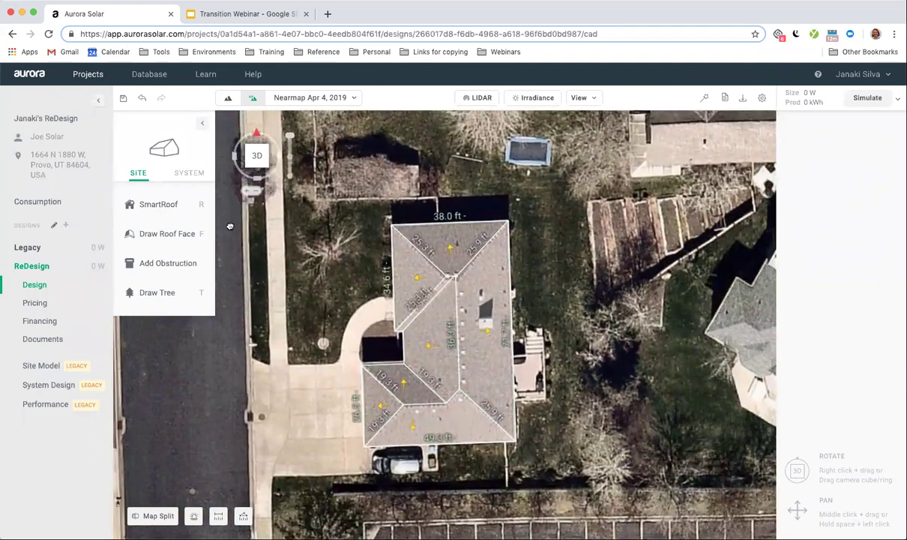
scroll(285, 211, "down", 1)
middle_click_drag(285, 211, 249, 131)
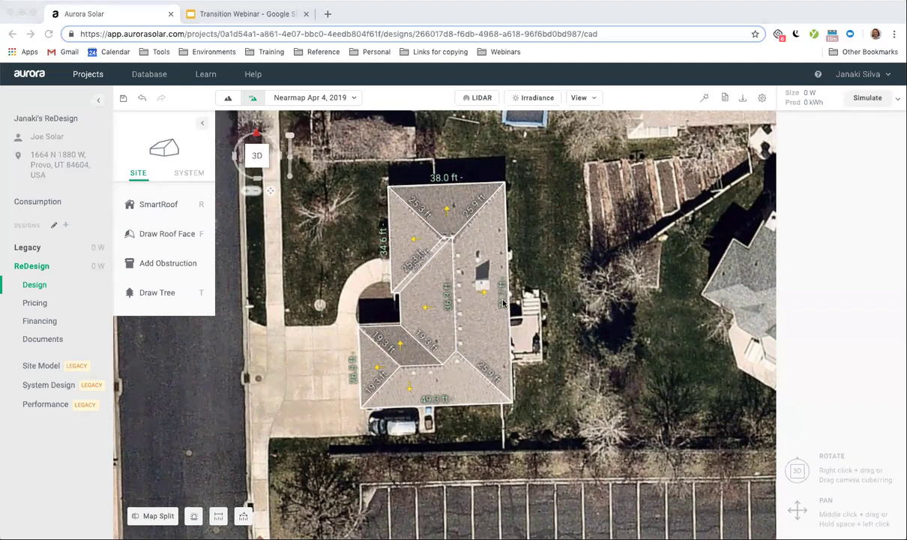
left_click(483, 315)
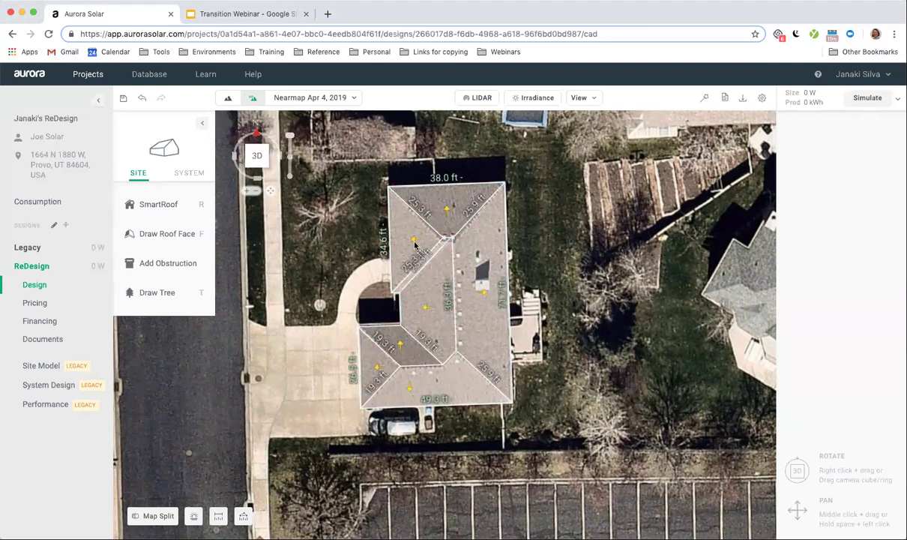
left_click(585, 324)
right_click_drag(585, 323, 590, 221)
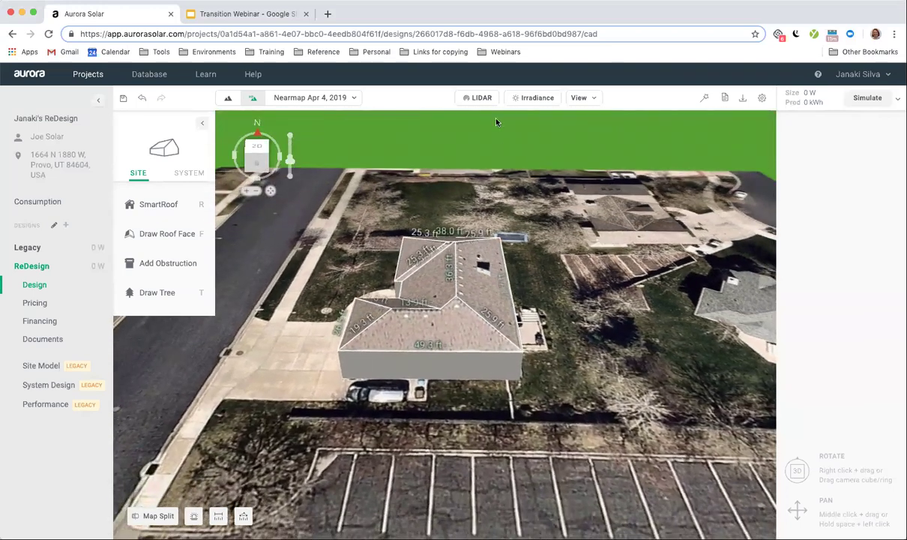
Step: Fit the hip roof to LIDAR (base 11.92 ft, 1.21 stories), then hide LIDAR in 2D view
left_click(472, 96)
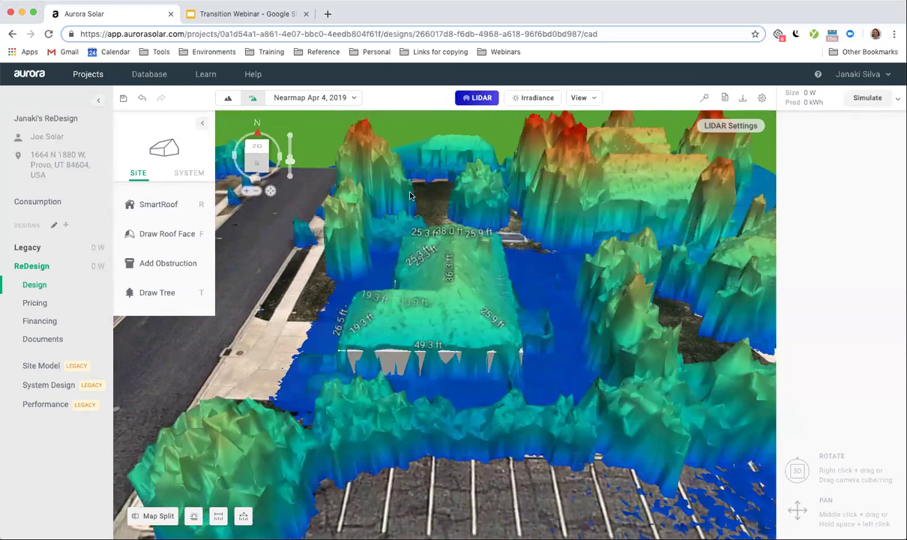
right_click_drag(581, 307, 599, 285)
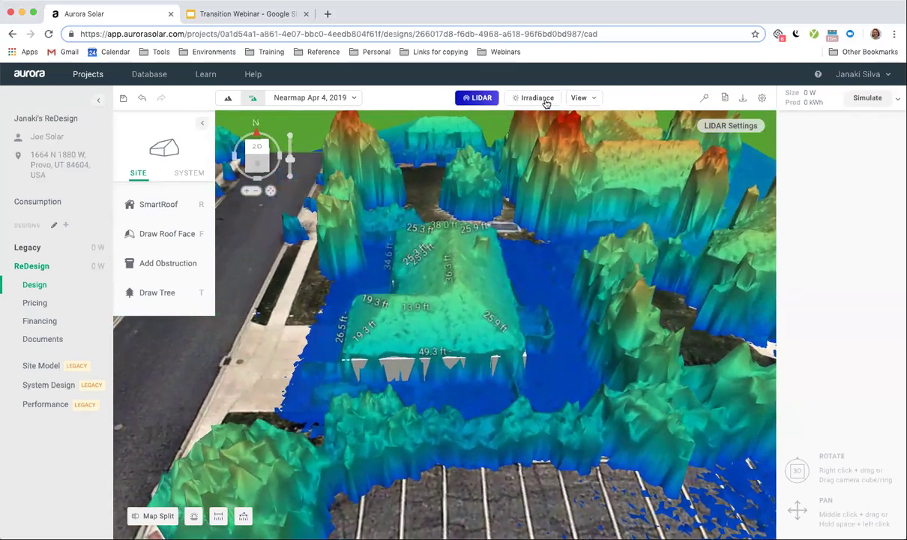
left_click(460, 286)
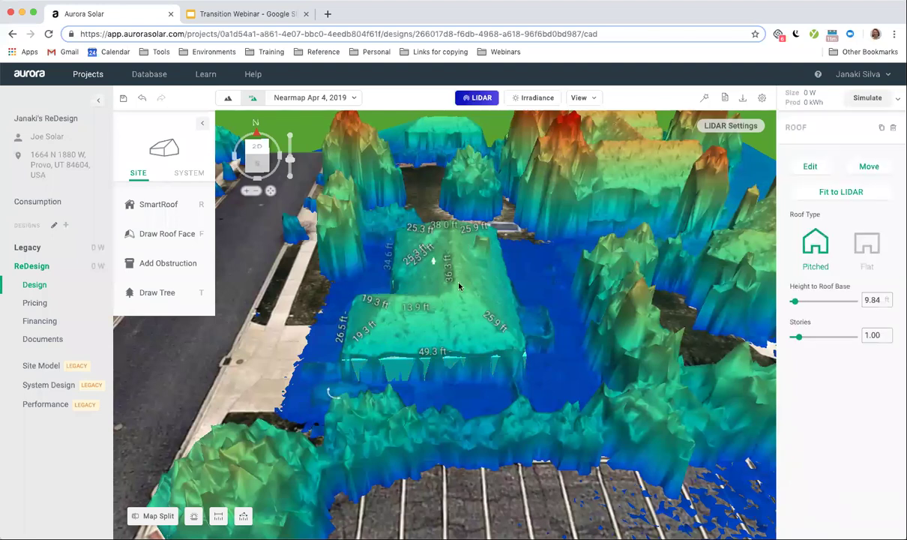
left_click(840, 193)
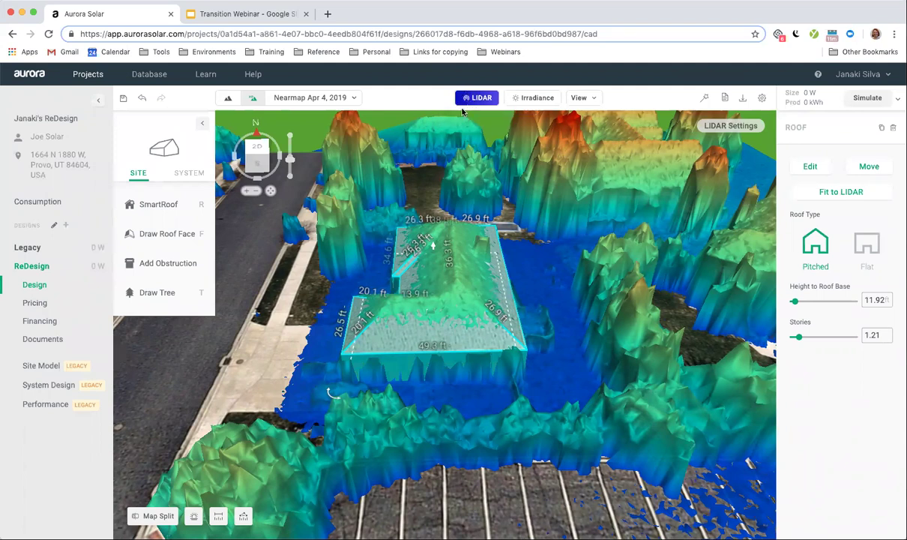
left_click(477, 98)
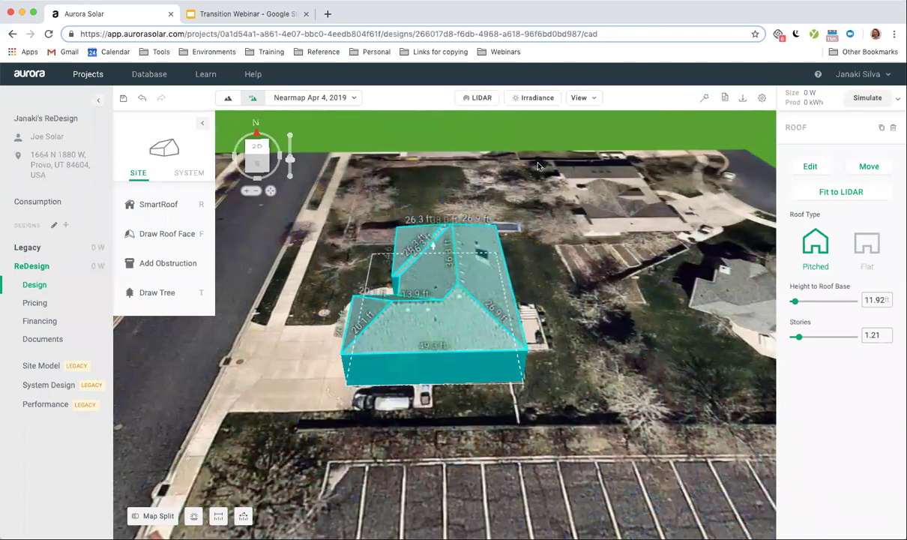
key("3")
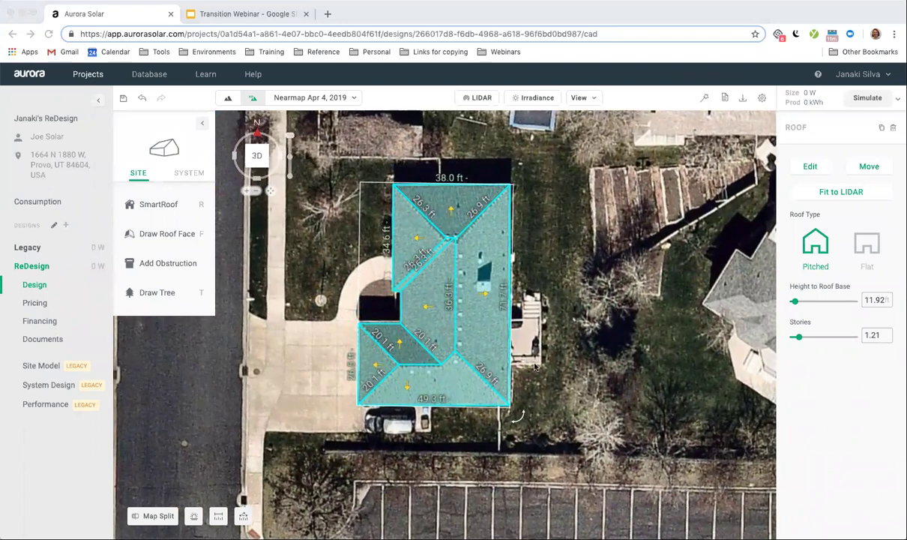
Step: Deselect the hip roof, then pan and zoom onto the large neighbouring house to the east
scroll(577, 353, "down", 3)
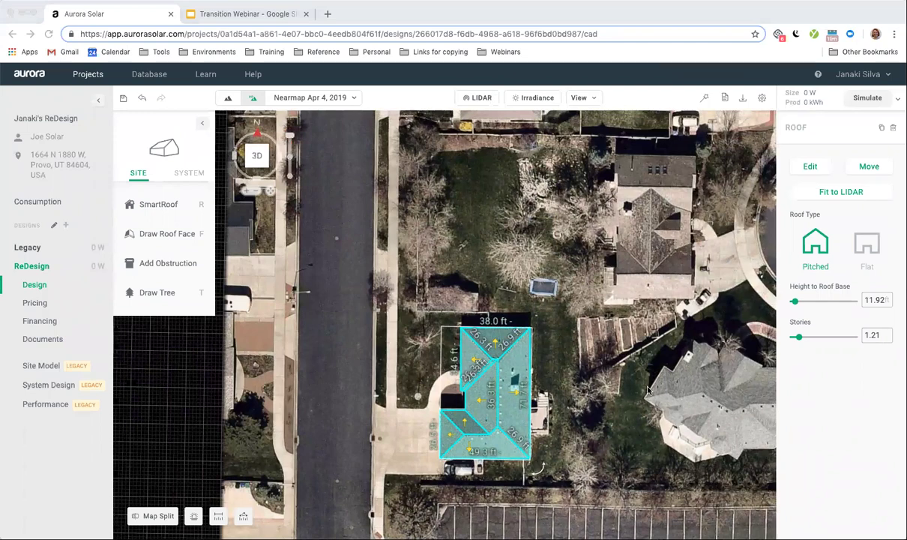
left_click(566, 346)
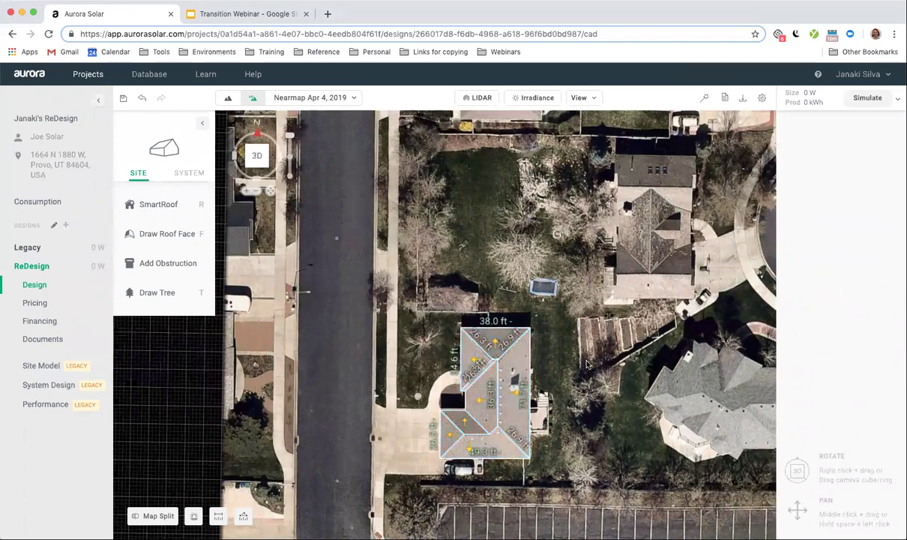
middle_click_drag(625, 377, 485, 372)
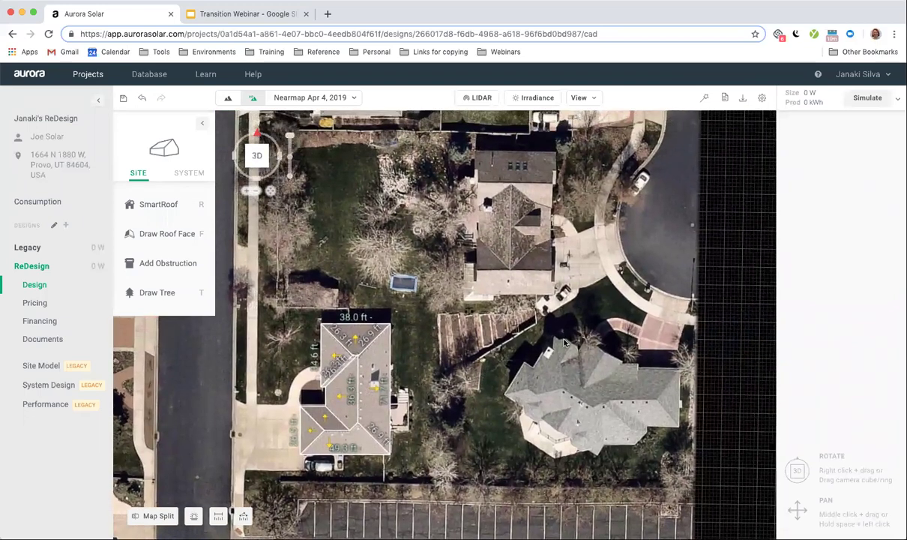
scroll(604, 416, "up", 4)
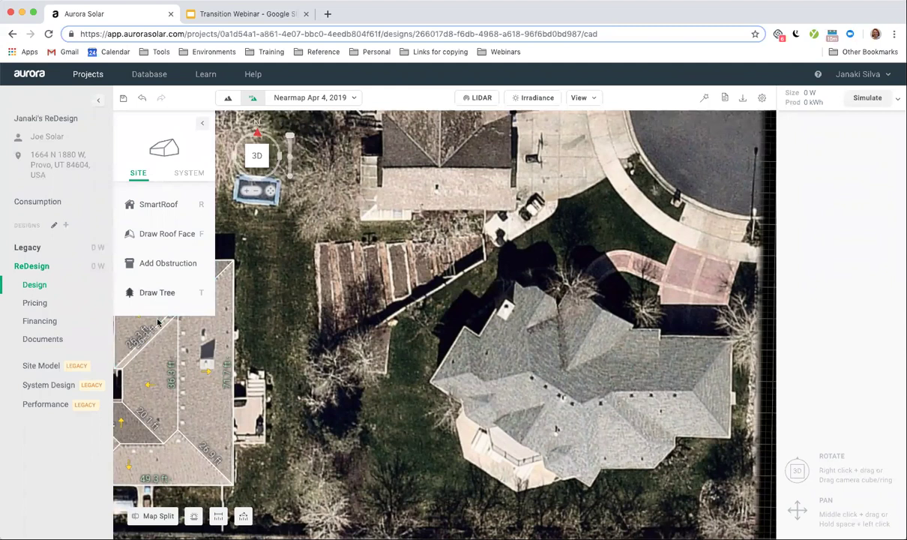
Step: Draw a trial triangular roof face on the neighbouring house
left_click(156, 232)
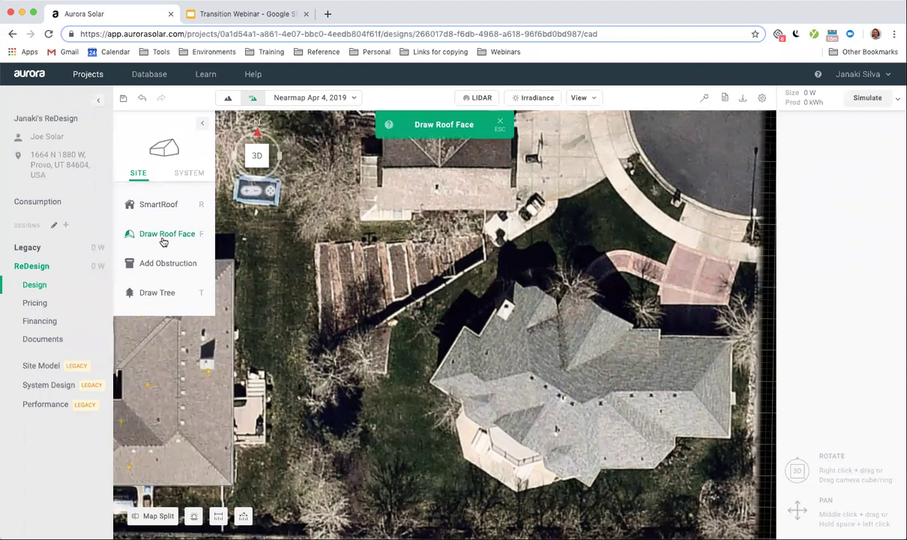
left_click(613, 390)
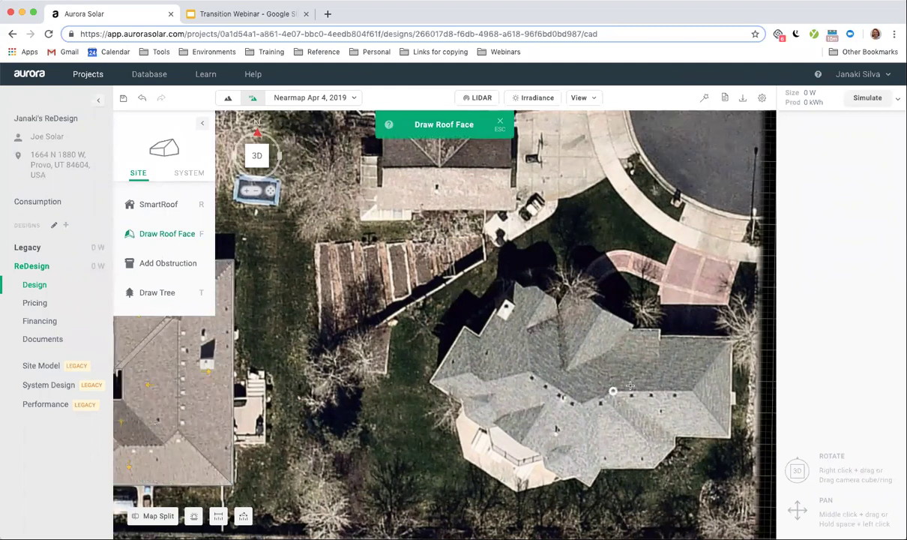
left_click(692, 391)
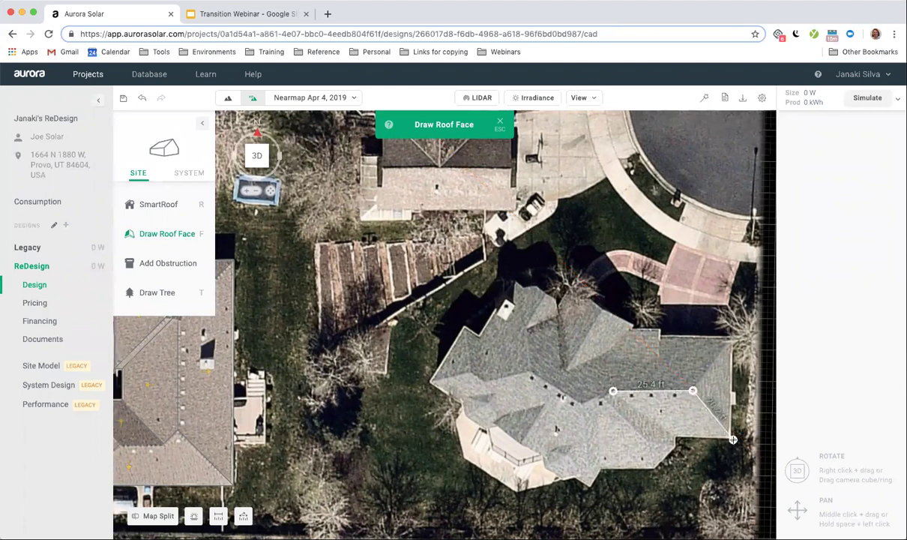
left_click(673, 436)
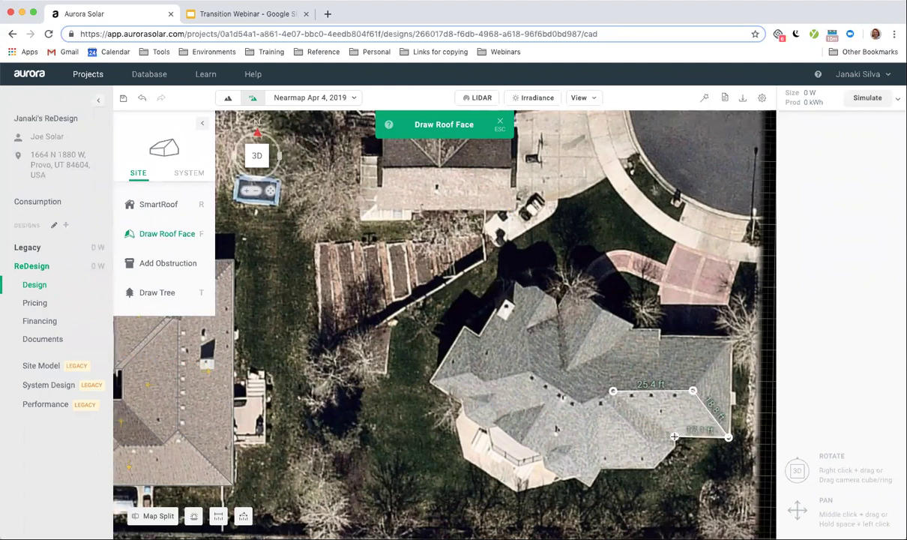
left_click(613, 390)
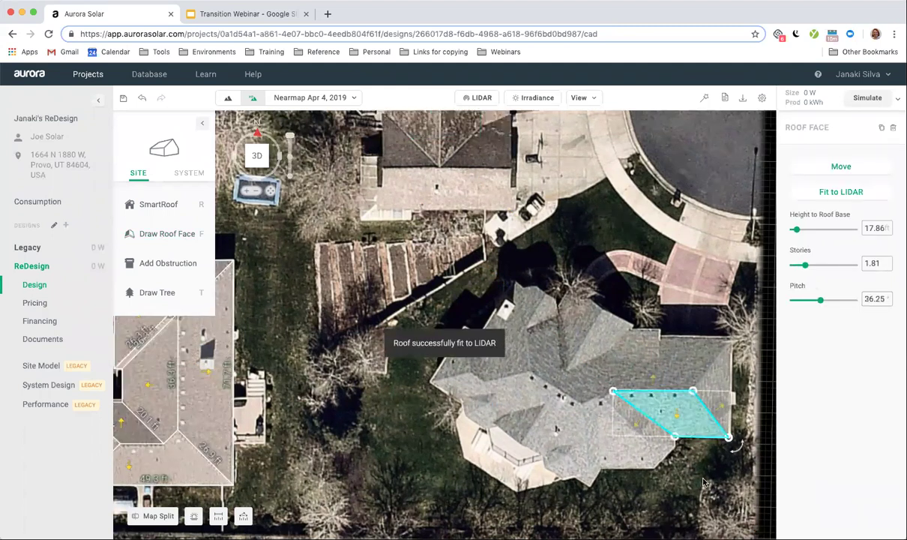
Step: Inspect the trial face in 3D, delete it, and bring the designed hip-roof house back into view
right_click_drag(682, 488, 515, 406)
left_click(519, 423)
right_click_drag(608, 414, 690, 503)
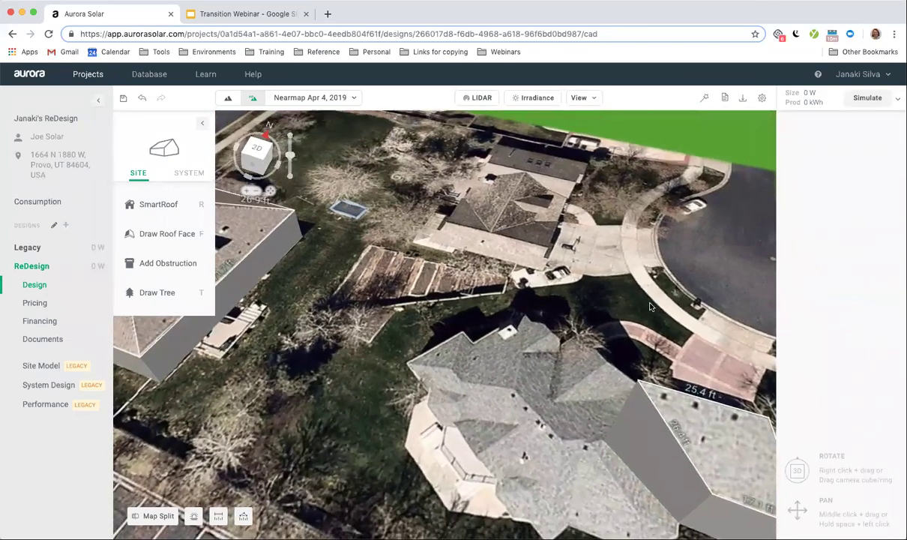
left_click(718, 463)
key("Delete")
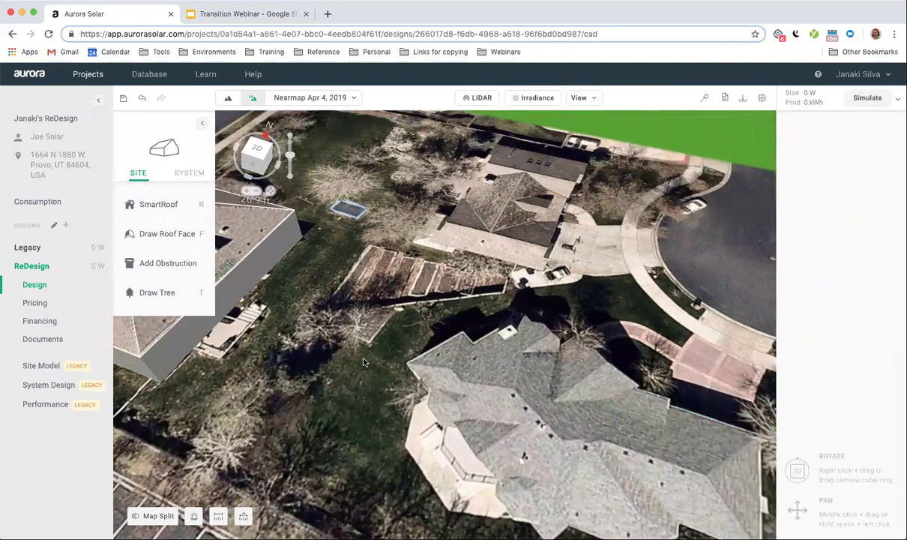
middle_click_drag(348, 375, 595, 415)
right_click_drag(433, 457, 511, 501)
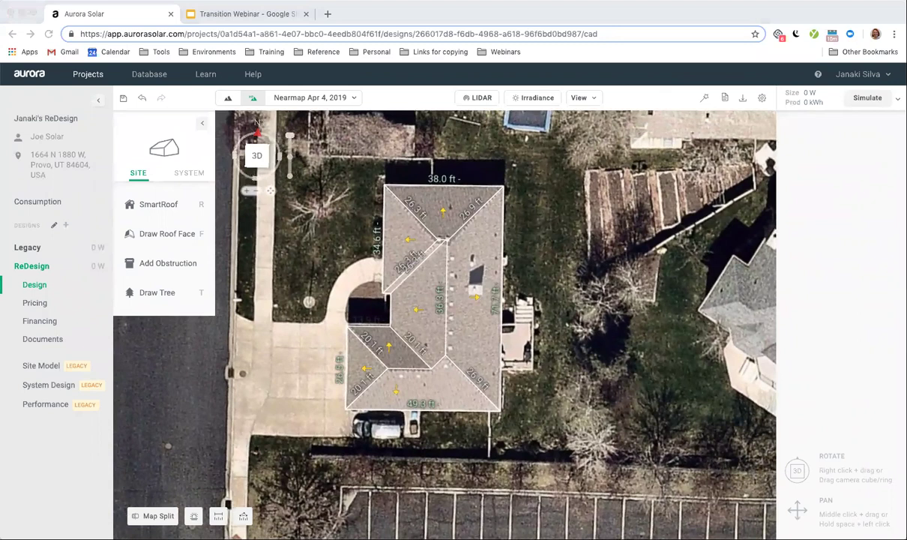
Step: Open the Legacy design's Site Model, saving the redesign changes when prompted
left_click(24, 247)
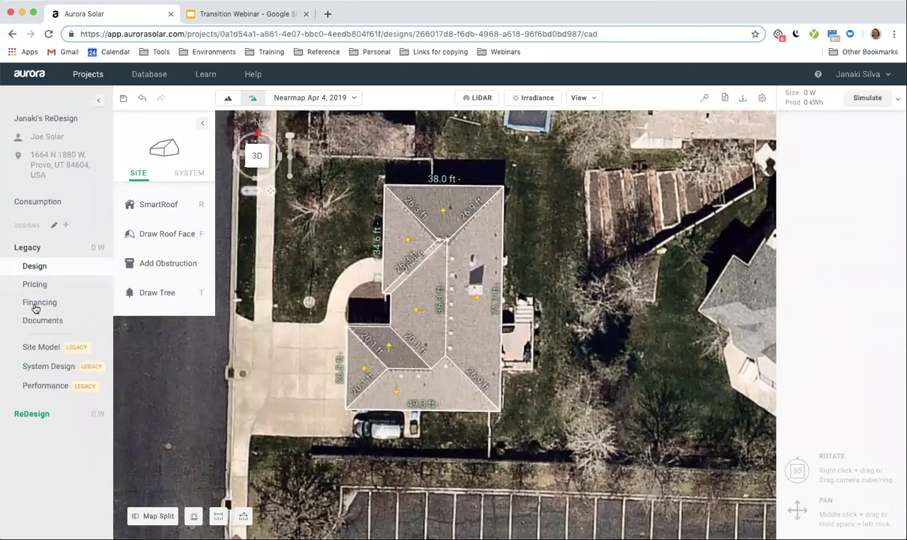
left_click(43, 349)
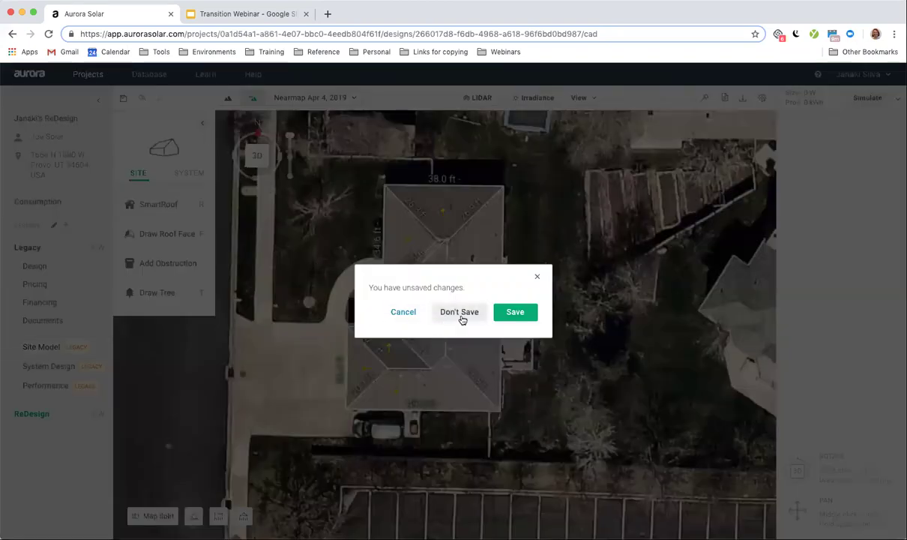
left_click(515, 313)
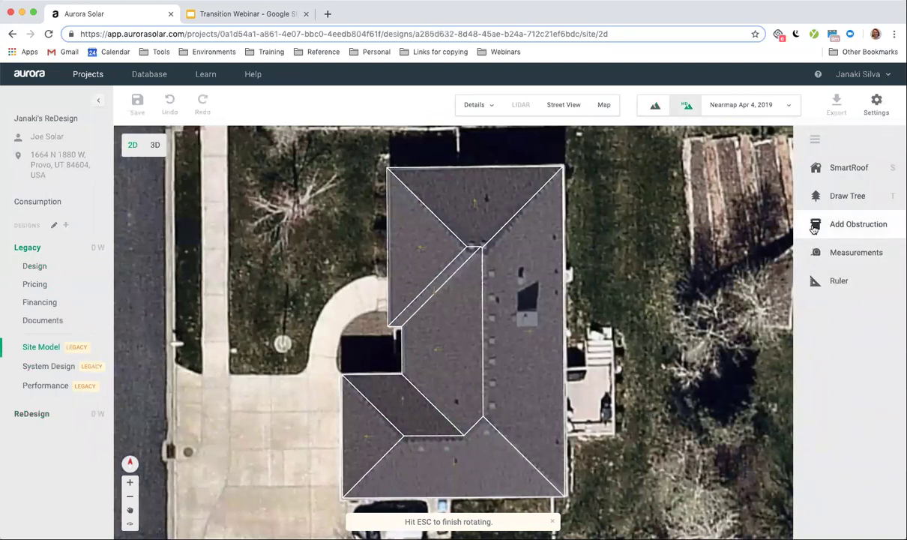
Step: Draw a rectangular skylight obstruction on the right face of the hip roof
left_click(814, 229)
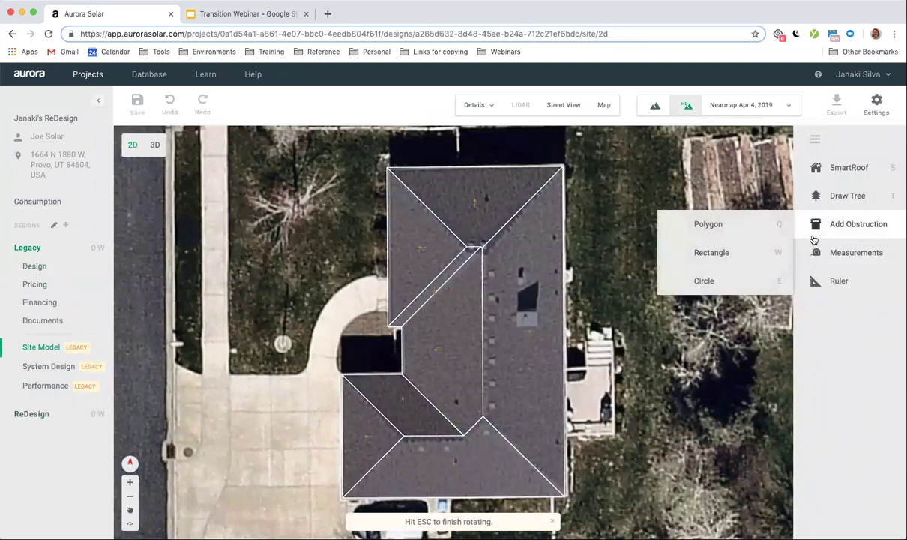
left_click(720, 253)
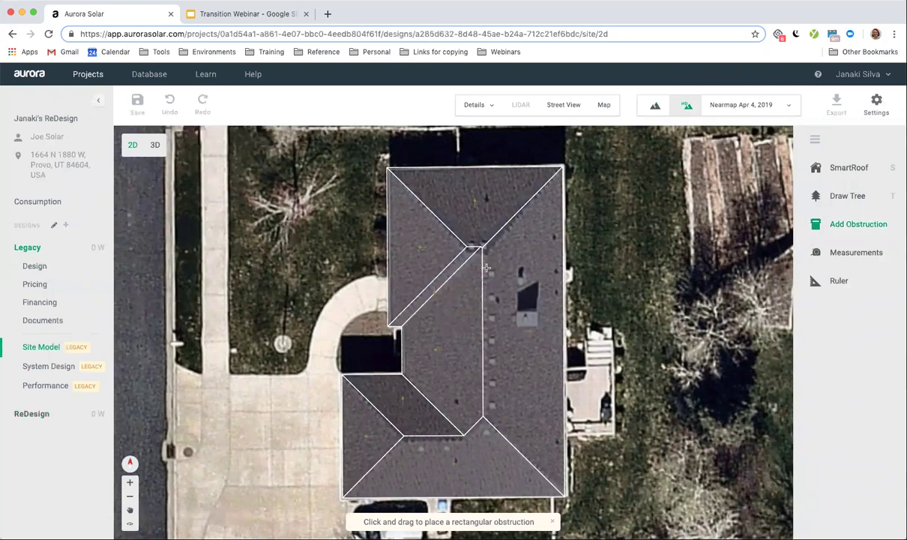
key("Escape")
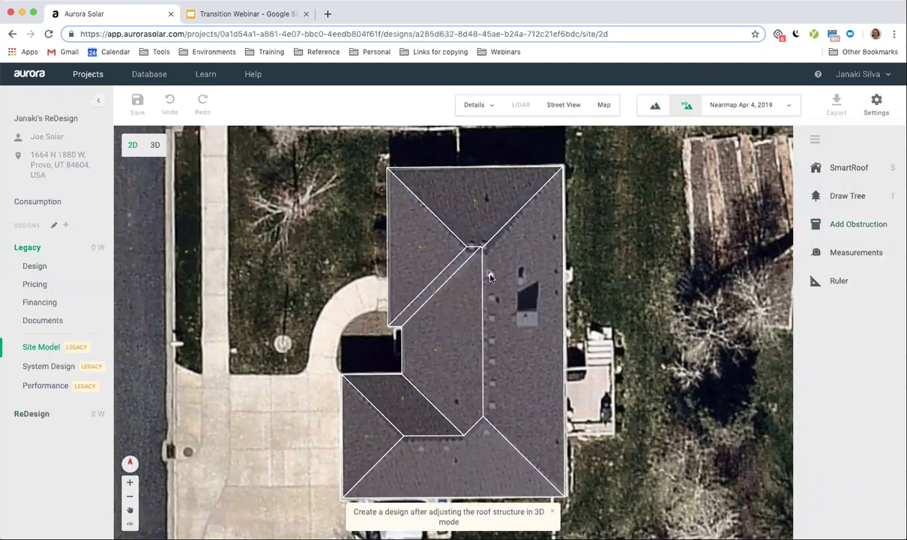
left_click(493, 278)
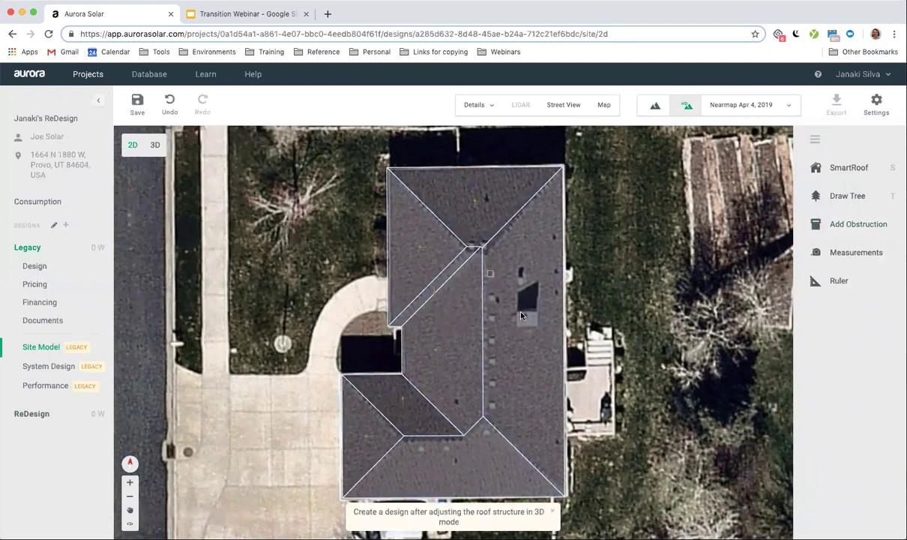
mouse_move(854, 225)
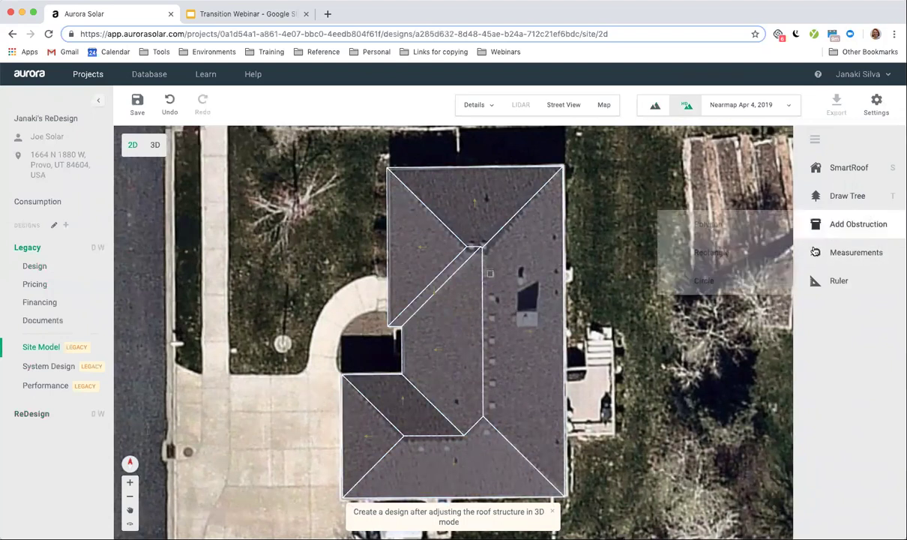
left_click(742, 253)
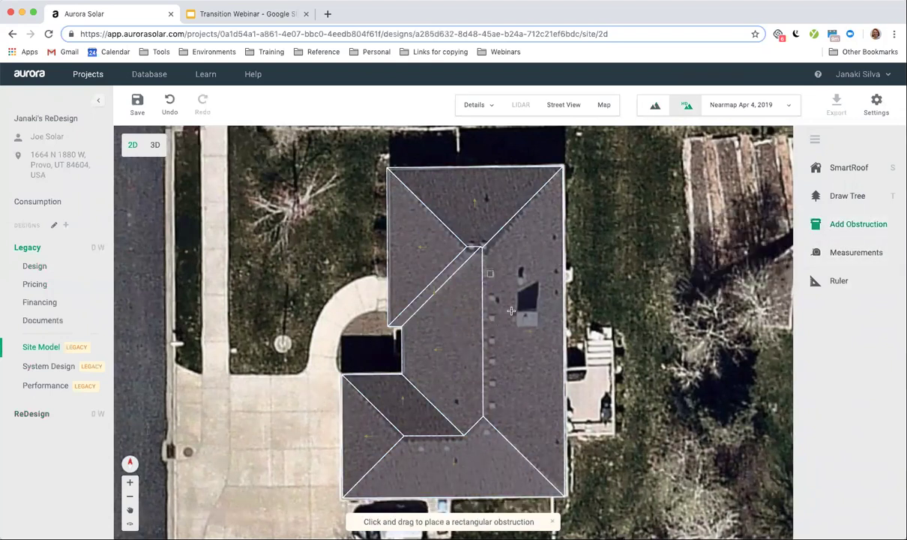
left_click_drag(515, 310, 538, 324)
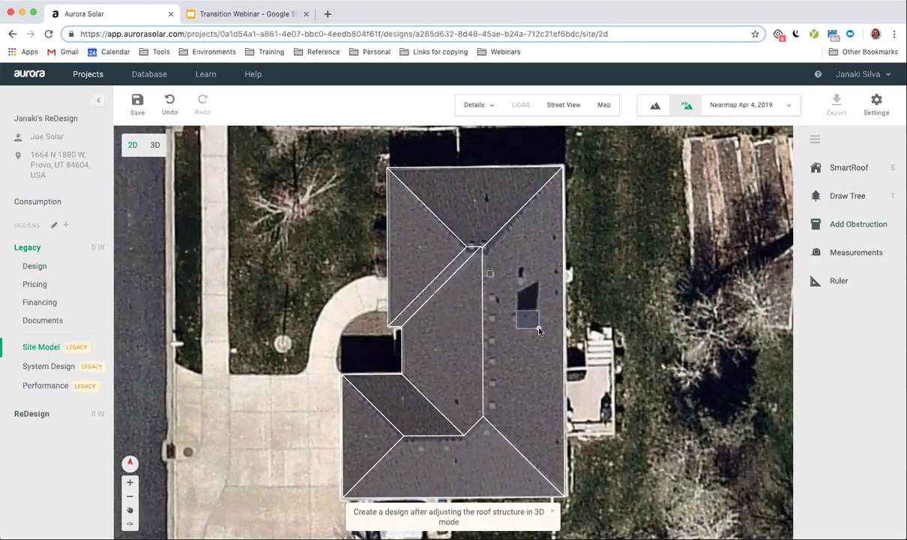
Step: Place three small square vent obstructions in a row beside the ridge
mouse_move(853, 227)
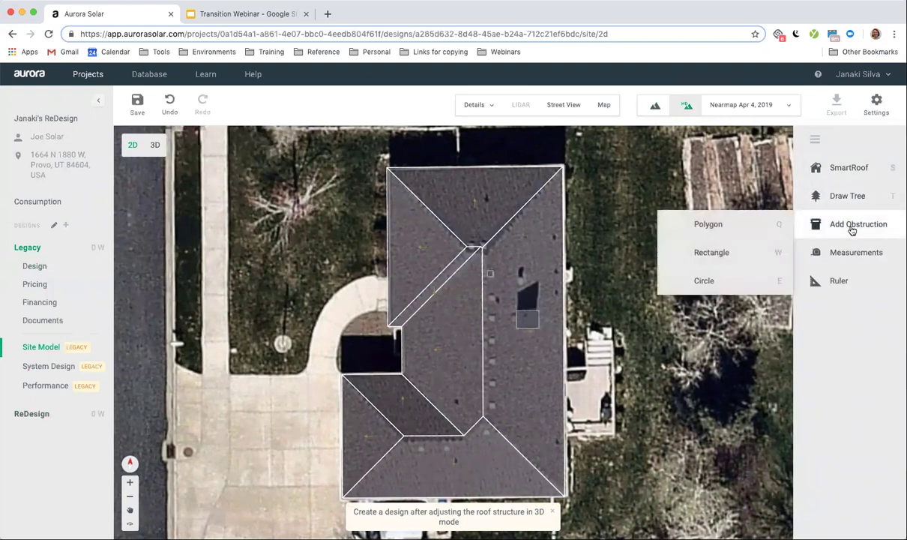
left_click(734, 260)
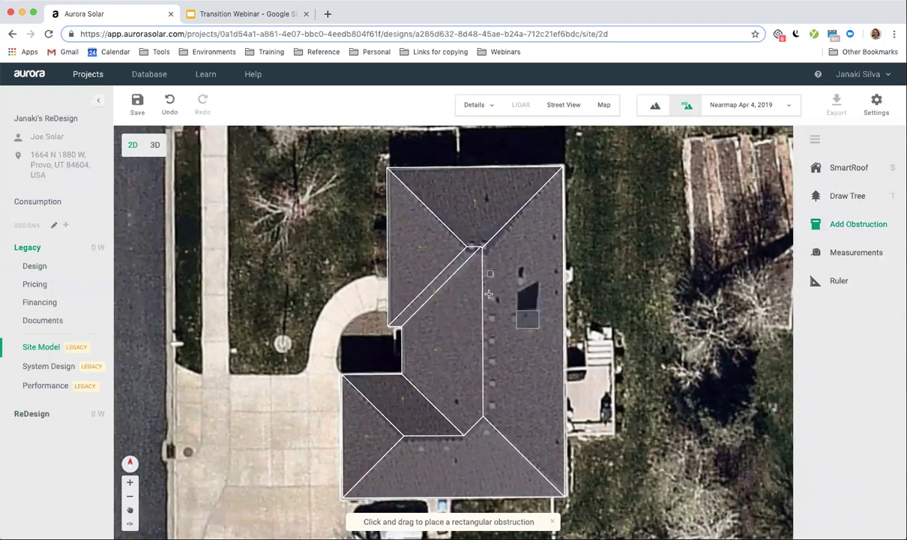
left_click_drag(489, 294, 494, 298)
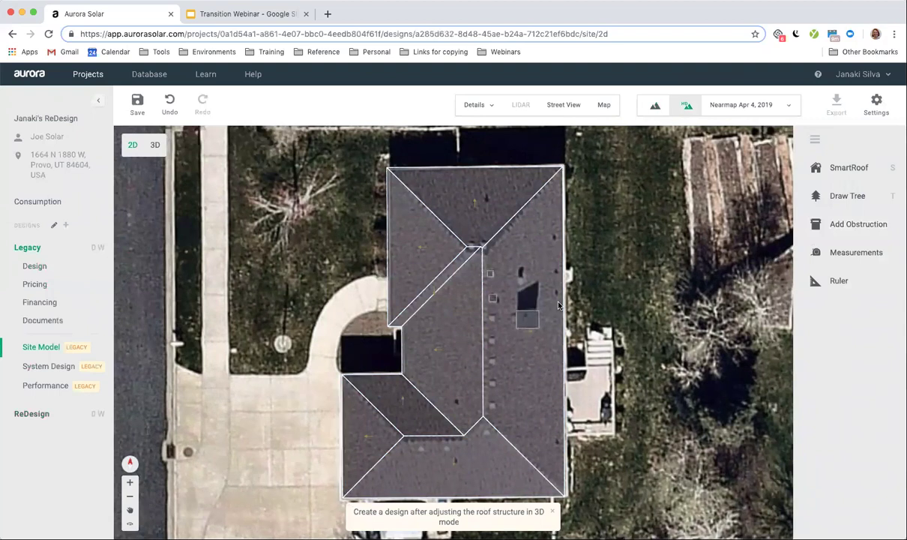
left_click(487, 296)
left_click(493, 318)
left_click(493, 342)
Step: Save and switch to 3D, then toggle a roof obstruction's Flush setting, leaving it flush
left_click(155, 144)
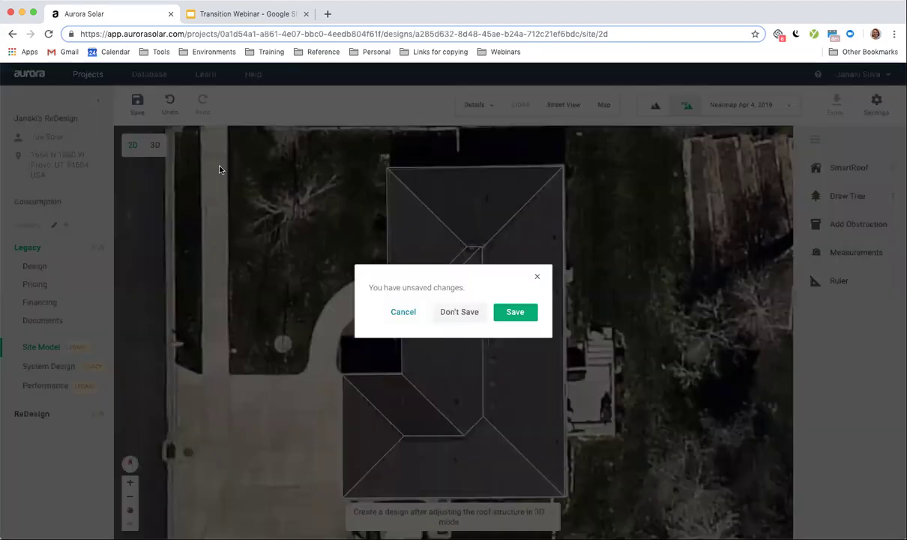
left_click(515, 313)
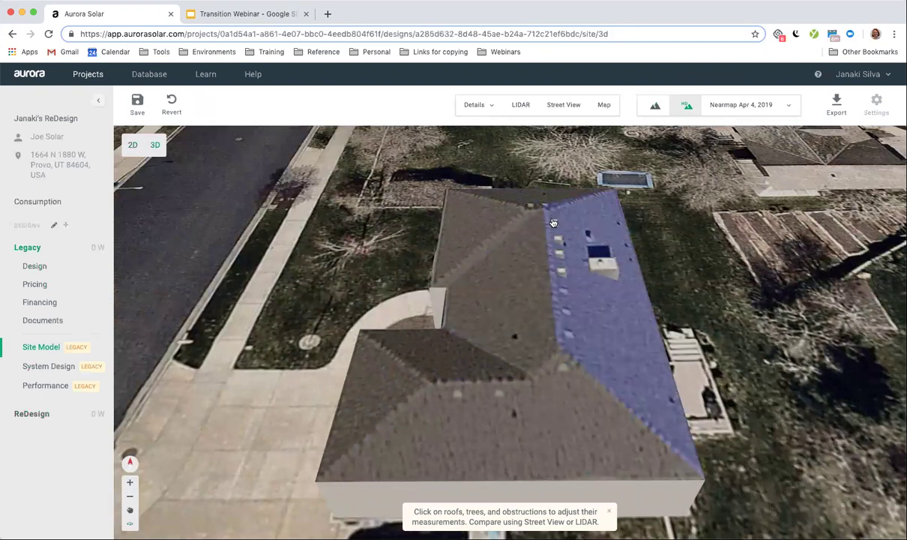
left_click(526, 210)
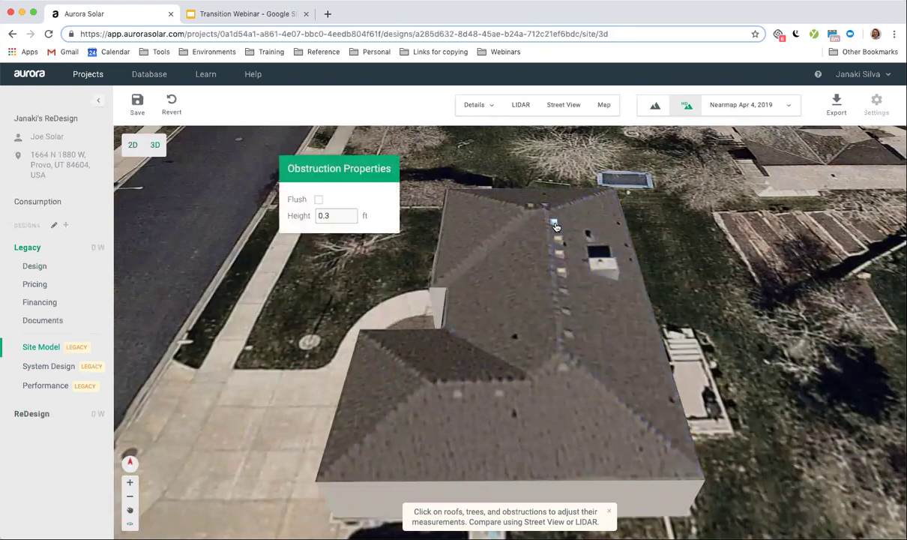
left_click(319, 199)
left_click(317, 200)
left_click(318, 199)
left_click(317, 199)
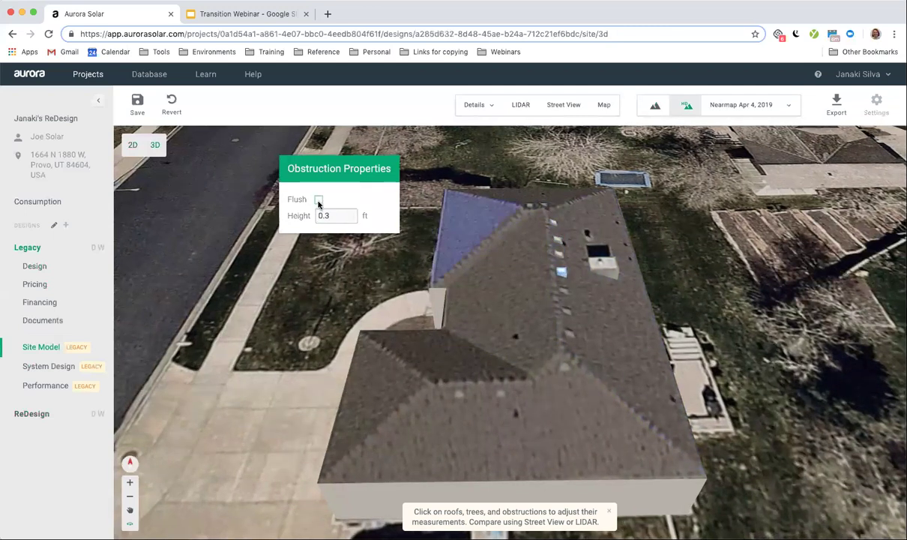
left_click(318, 199)
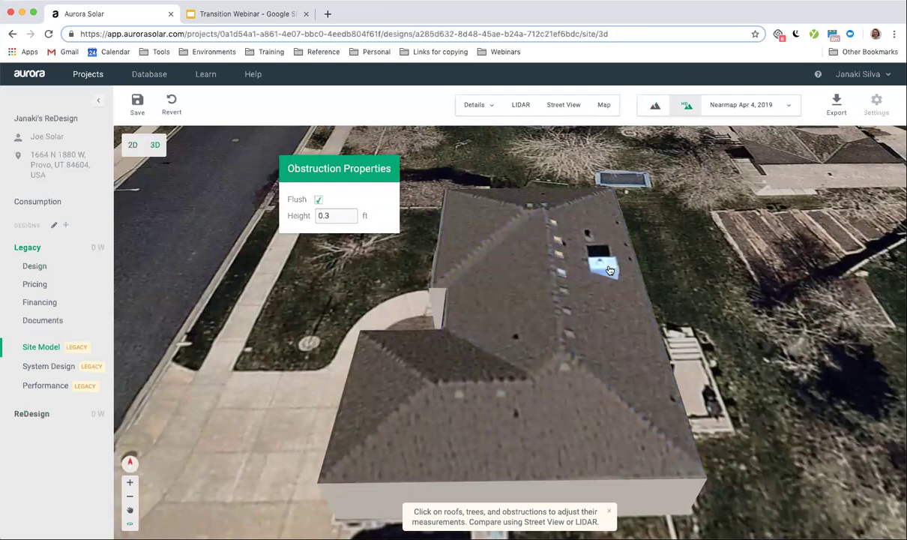
Step: Set the larger box obstruction's height to 34 and deselect it
left_click(604, 263)
left_click(347, 217)
key("BackSpace")
key("BackSpace")
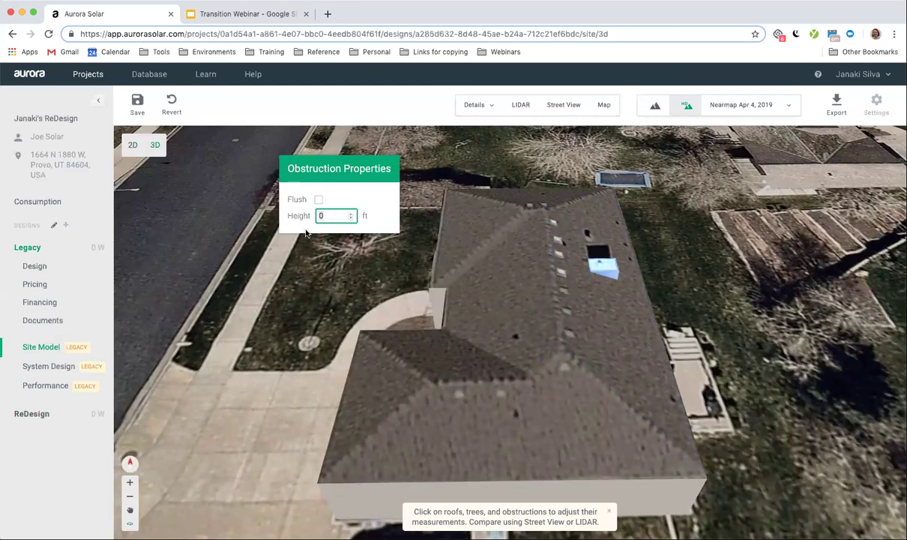
key("BackSpace")
type("3")
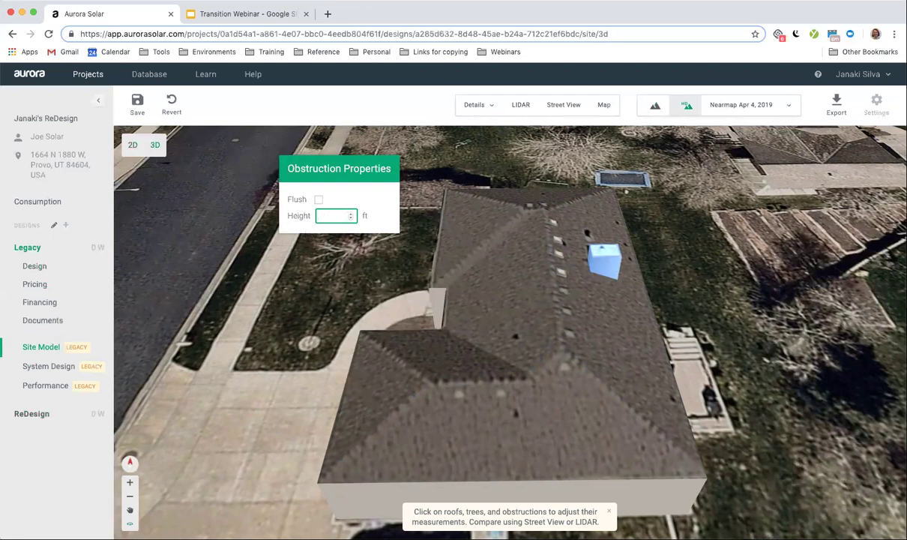
type("4")
left_click(316, 279)
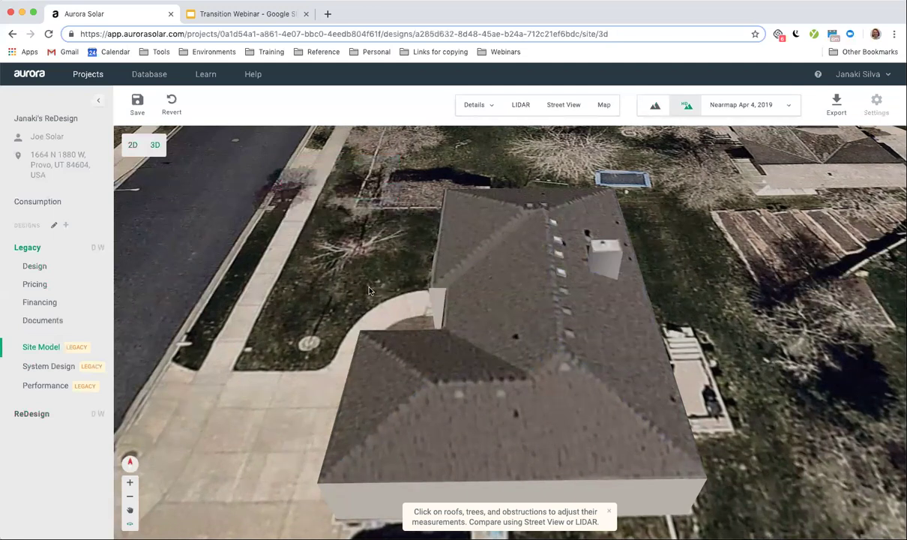
Step: Check the flush 0.3 ft vent's properties, then head back to the 2D plan view
left_click(562, 278)
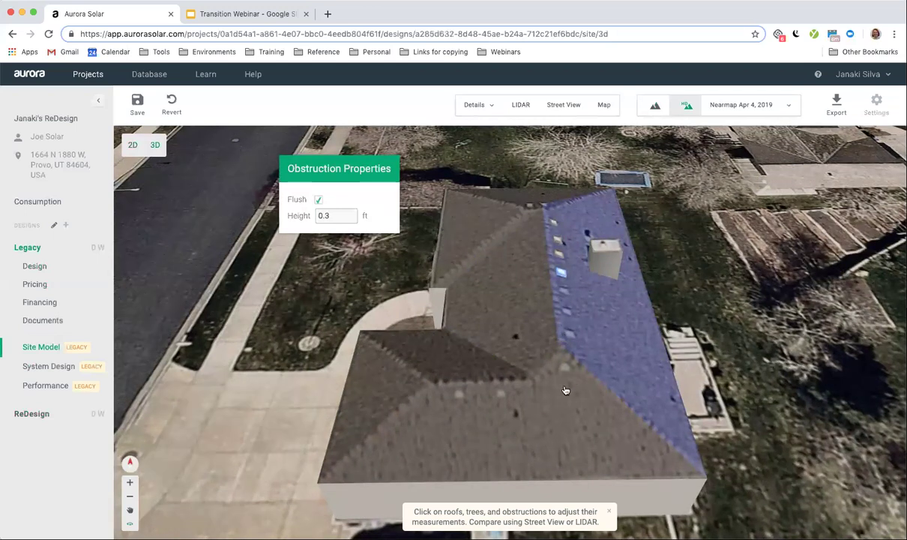
left_click(697, 301)
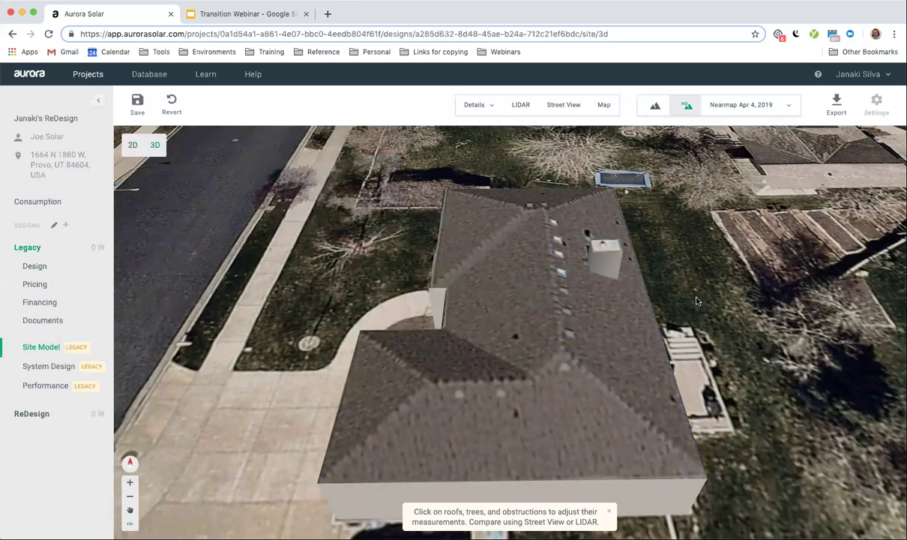
left_click(130, 145)
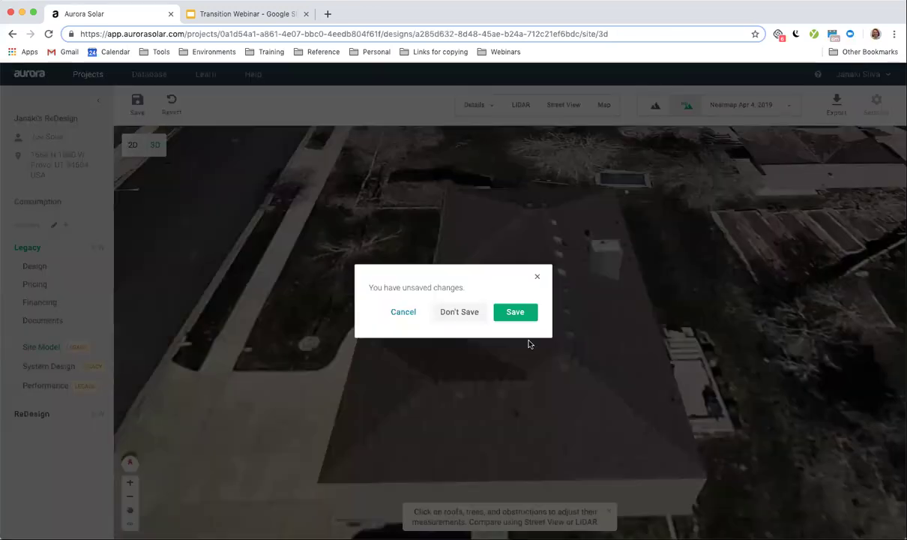
Step: Save and return to 2D, then add a fourth small vent below the others
left_click(514, 312)
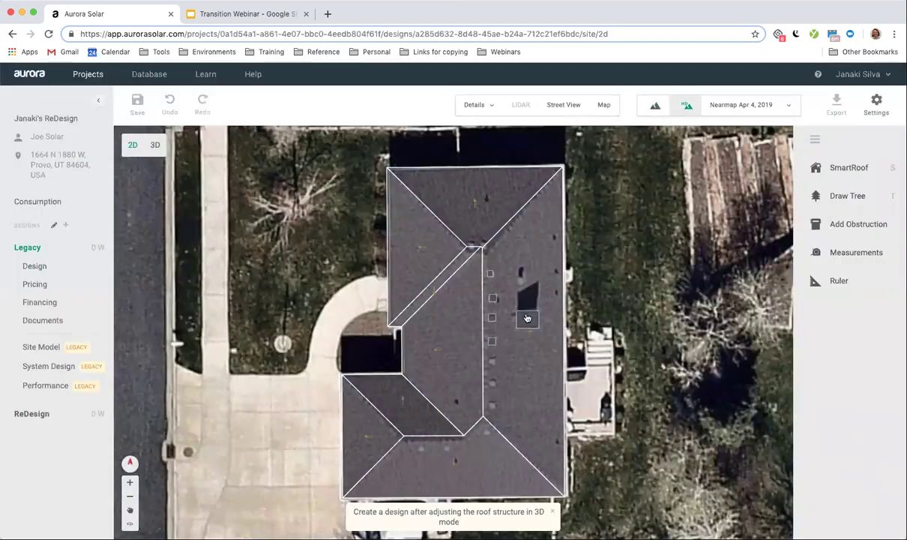
left_click(493, 340)
left_click(495, 366)
left_click(492, 363)
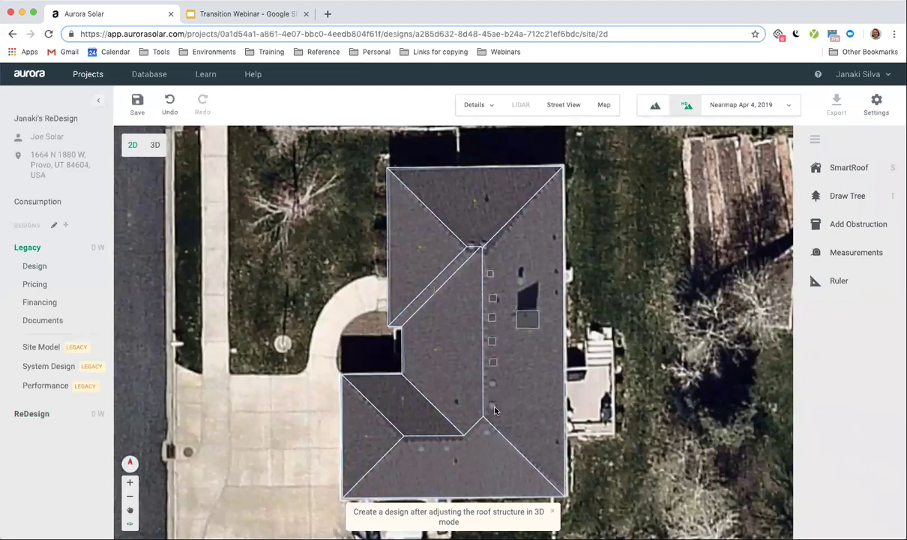
left_click(613, 367)
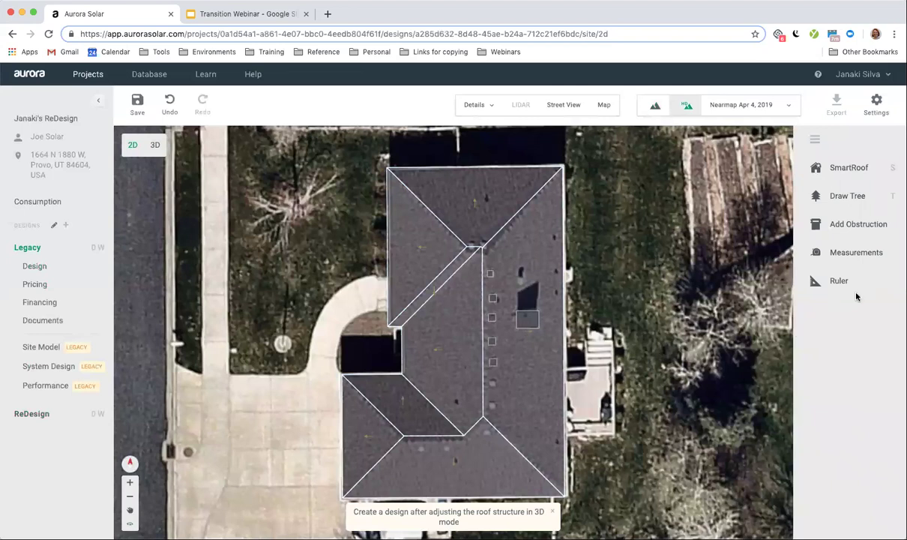
Step: Draw a tree circle over the front-yard tree and nudge it slightly left
left_click(810, 199)
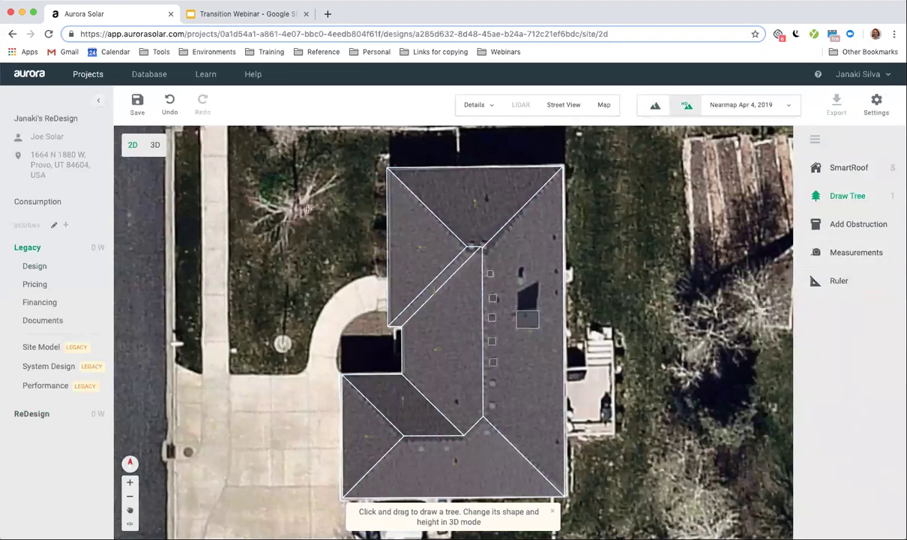
key("Escape")
left_click(273, 199)
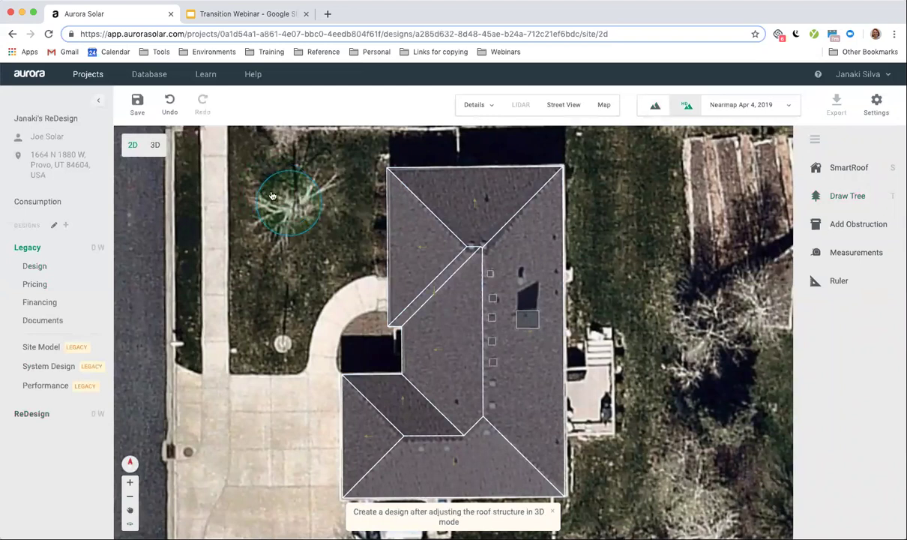
left_click_drag(262, 194, 257, 195)
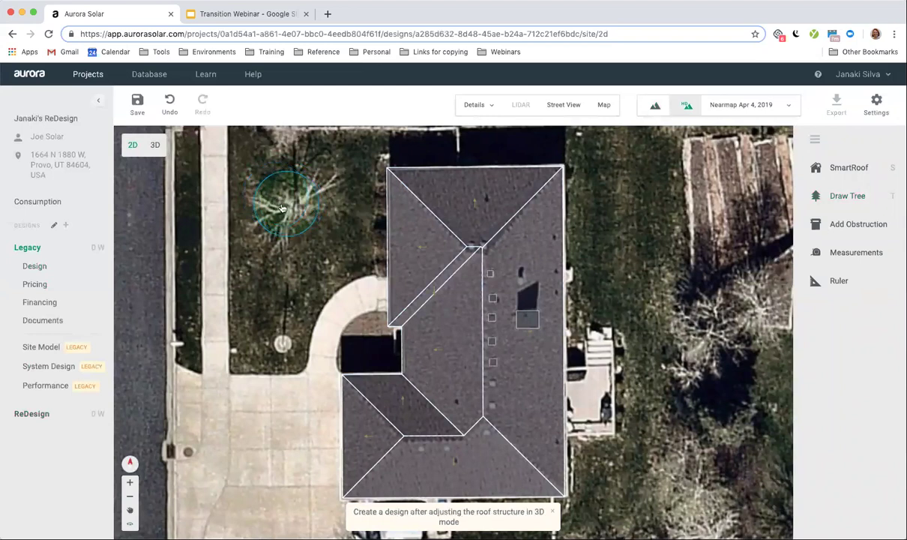
Step: Save the changes and switch to the 3D view of the house
left_click(154, 145)
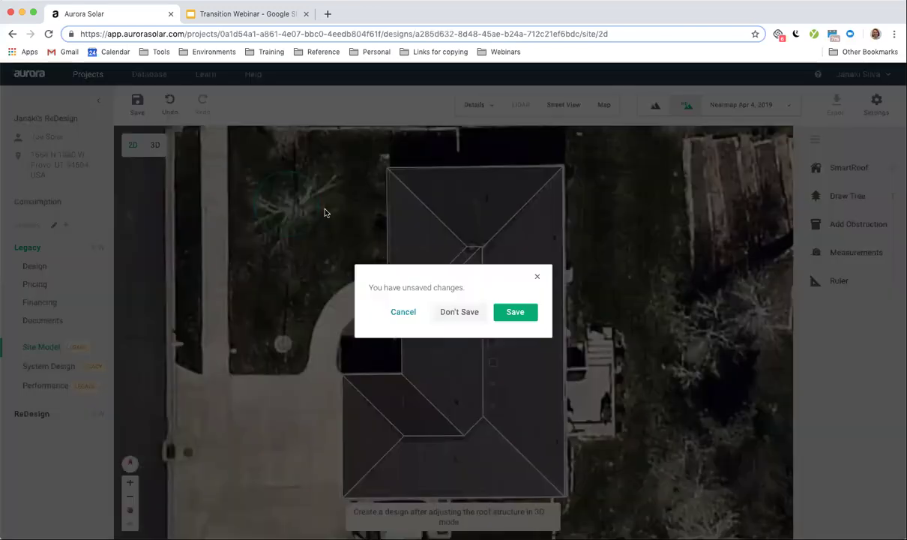
left_click(525, 313)
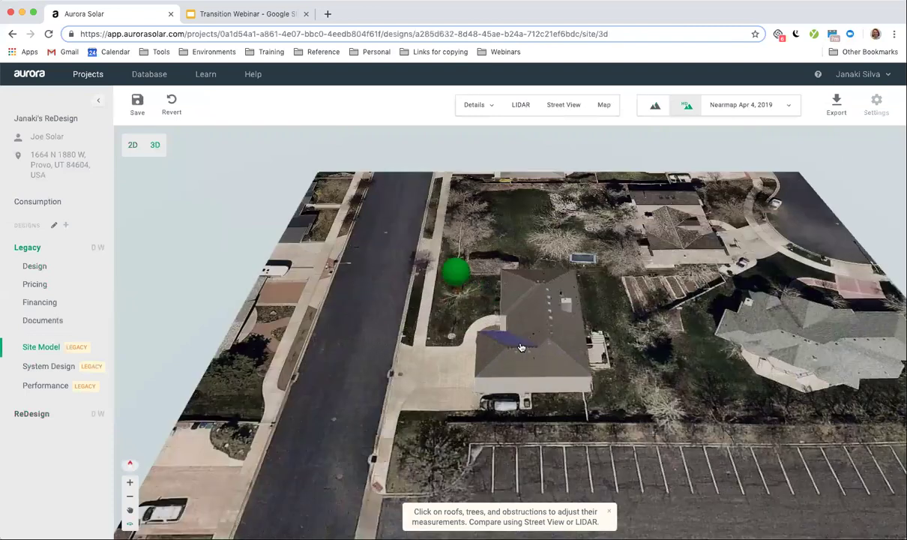
scroll(523, 348, "up", 5)
scroll(528, 349, "down", 3)
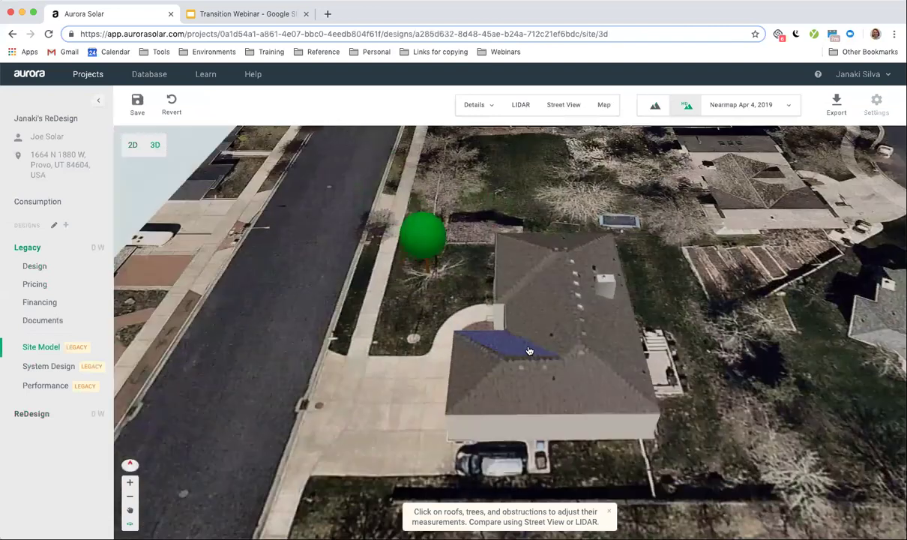
Step: Size the sphere tree to 22.5 ft tall with a 16.5 ft crown diameter, then show LIDAR
left_click(425, 229)
left_click_drag(392, 179, 333, 178)
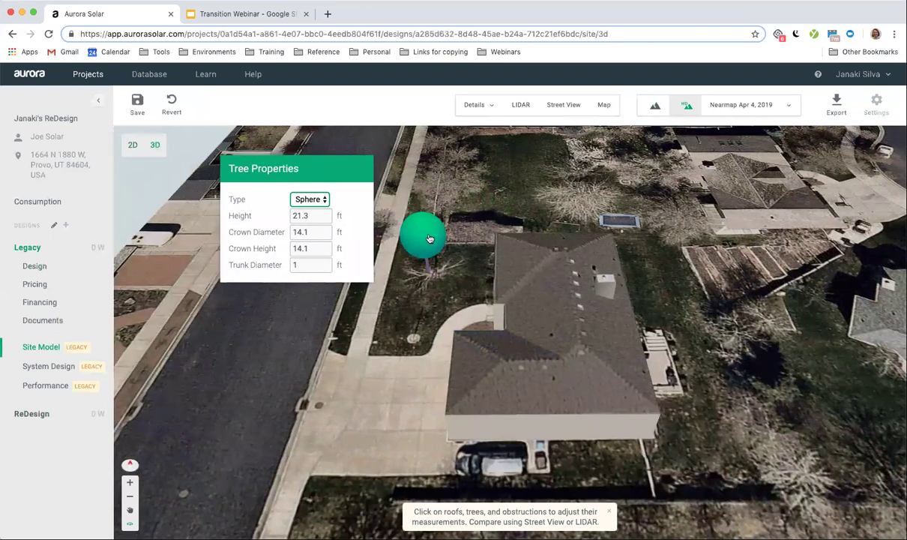
left_click(325, 214)
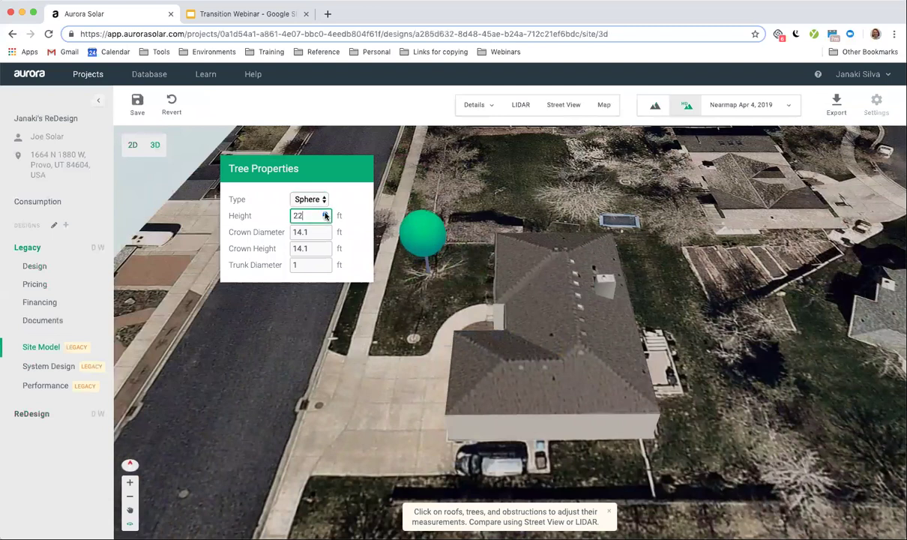
left_click(326, 230)
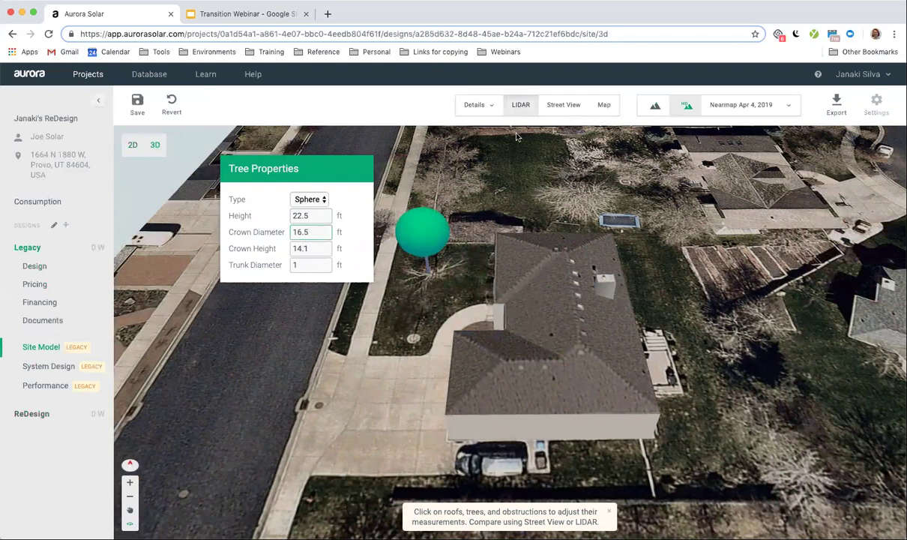
left_click_drag(318, 166, 255, 127)
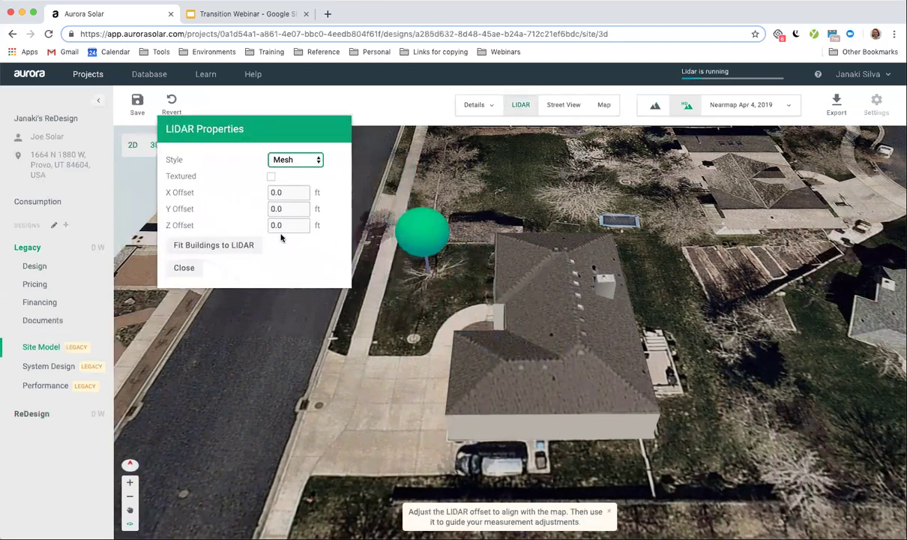
Step: Set the LIDAR style to Mesh and shift it to line up with the house
left_click(299, 159)
left_click(300, 171)
left_click(300, 160)
left_click(288, 149)
left_click(356, 310)
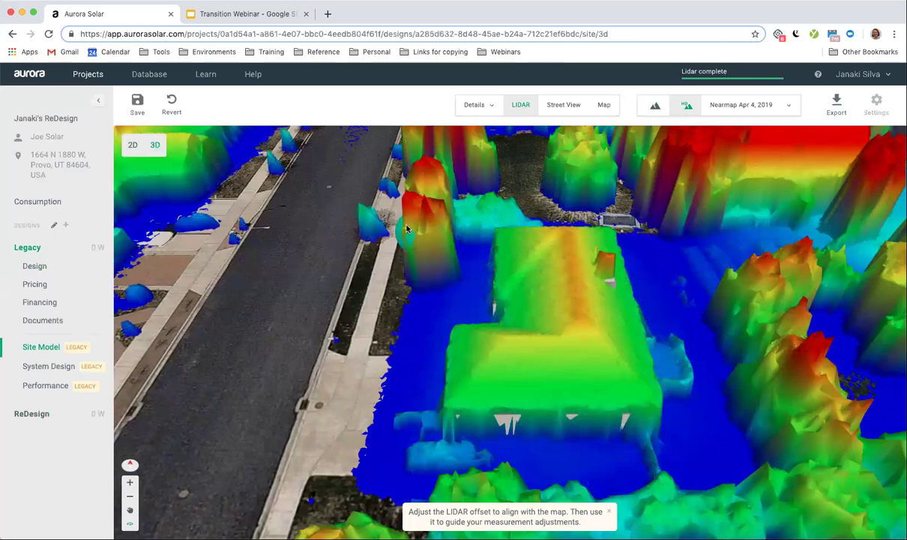
left_click(408, 231)
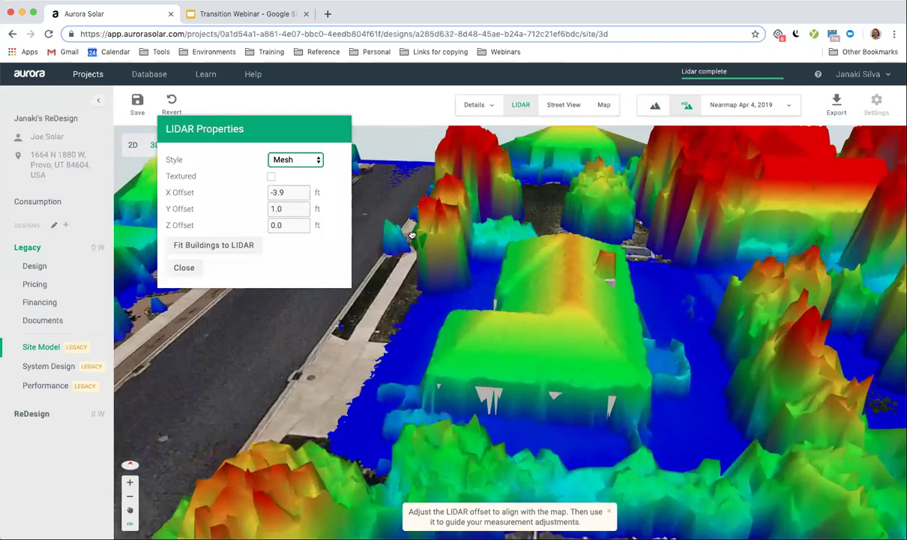
left_click_drag(411, 235, 396, 231)
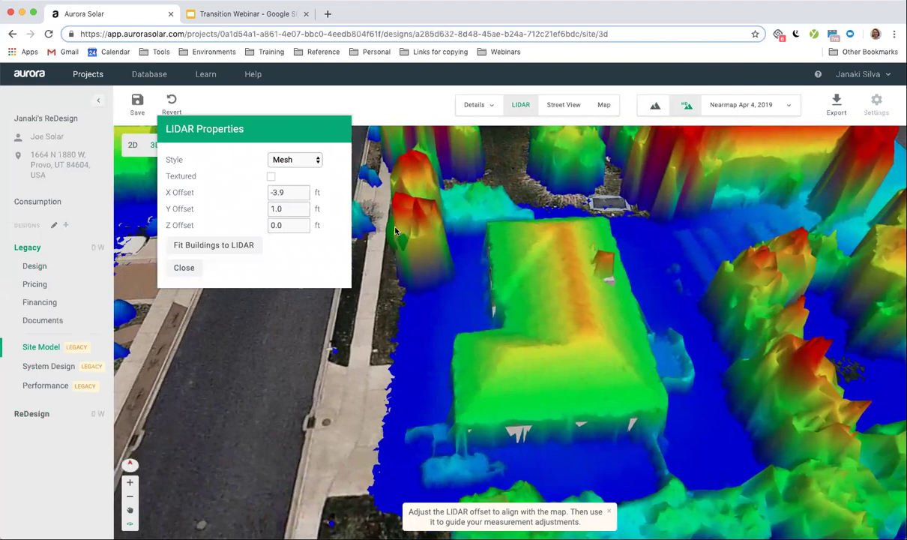
Step: Raise the sphere tree's height to 27 ft, save the site model, and go to 2D
left_click(394, 236)
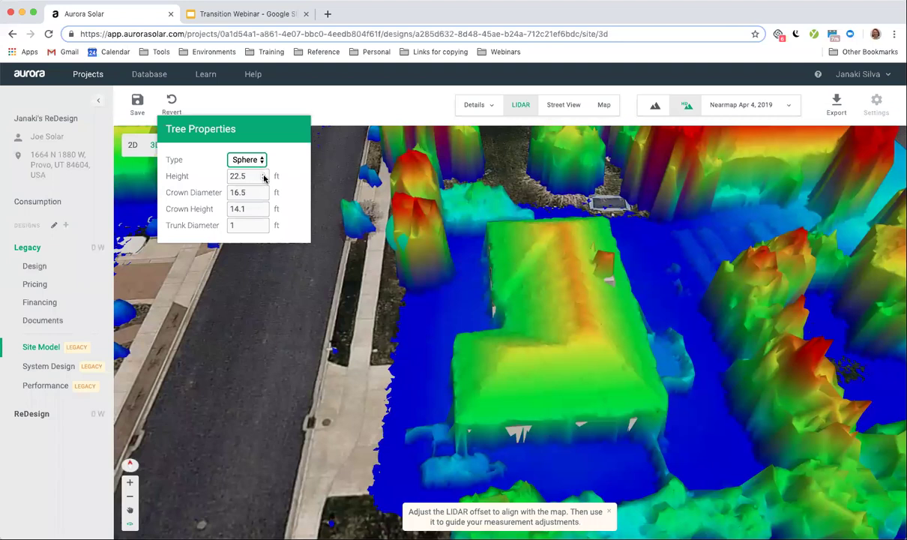
left_click(262, 174)
left_click(262, 174)
left_click(262, 174)
left_click(263, 173)
left_click(263, 173)
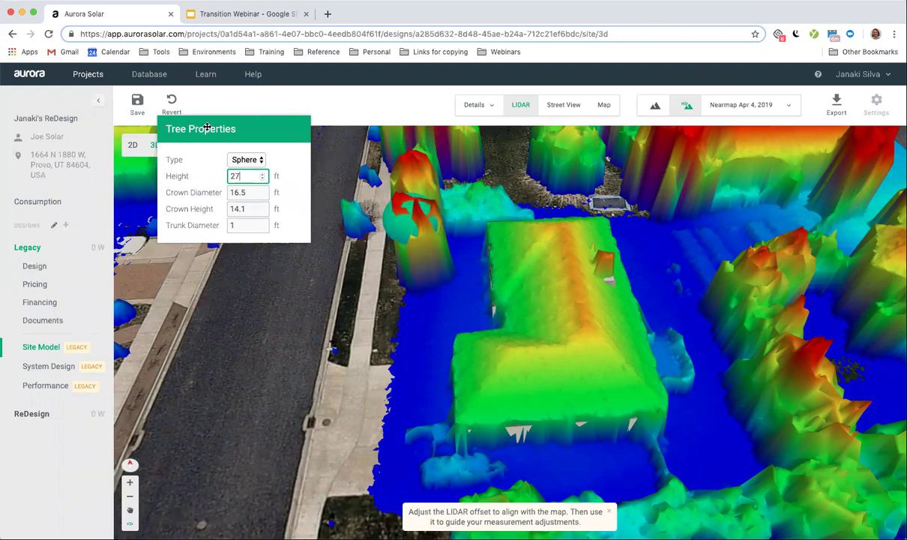
left_click(129, 100)
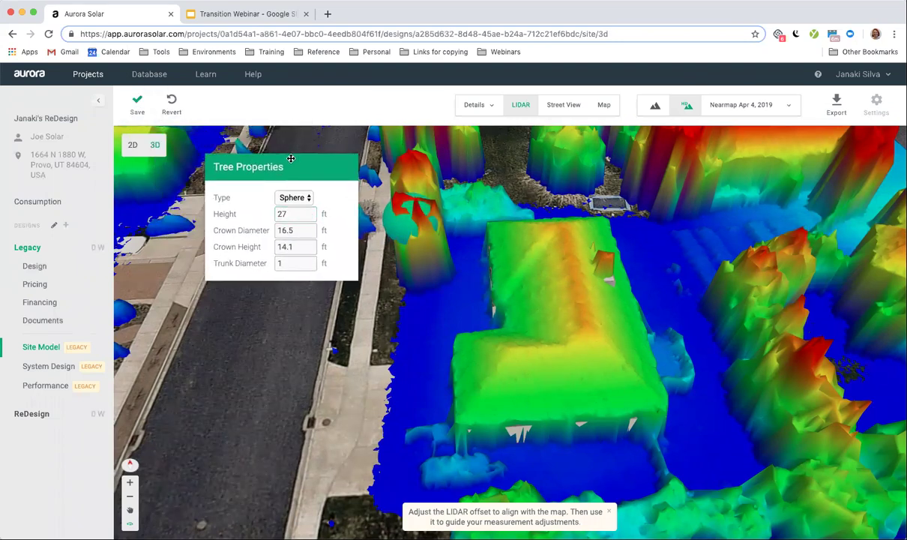
left_click(130, 143)
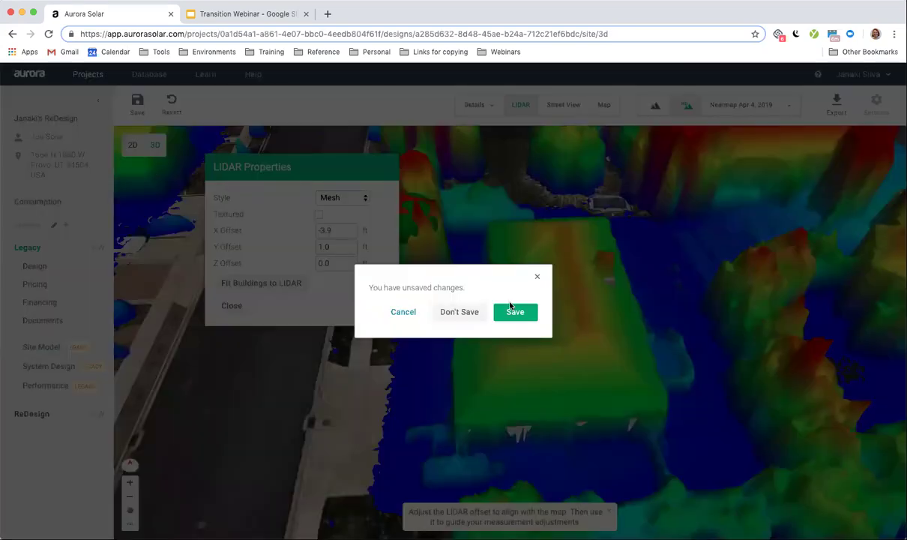
Step: Save on leaving 3D, shift the tree circle slightly right, and save the site model
left_click(514, 311)
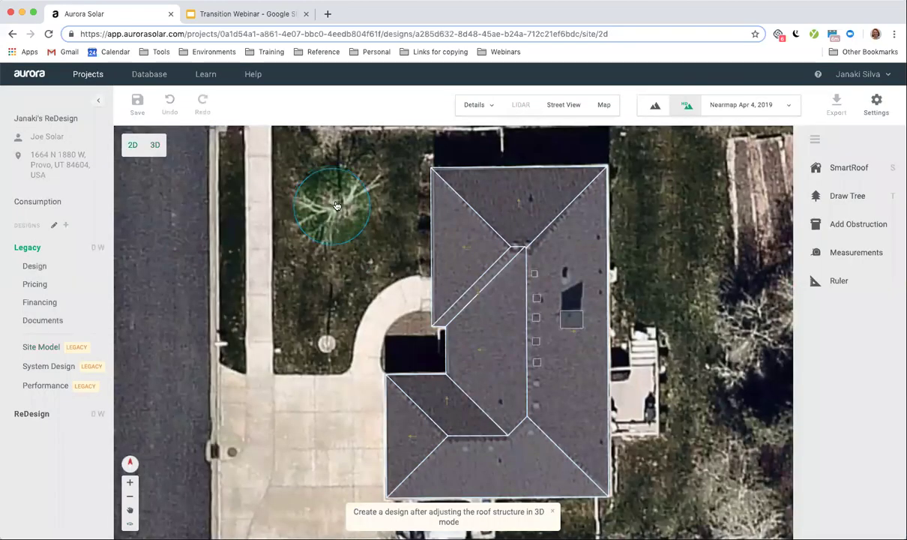
left_click_drag(337, 206, 339, 205)
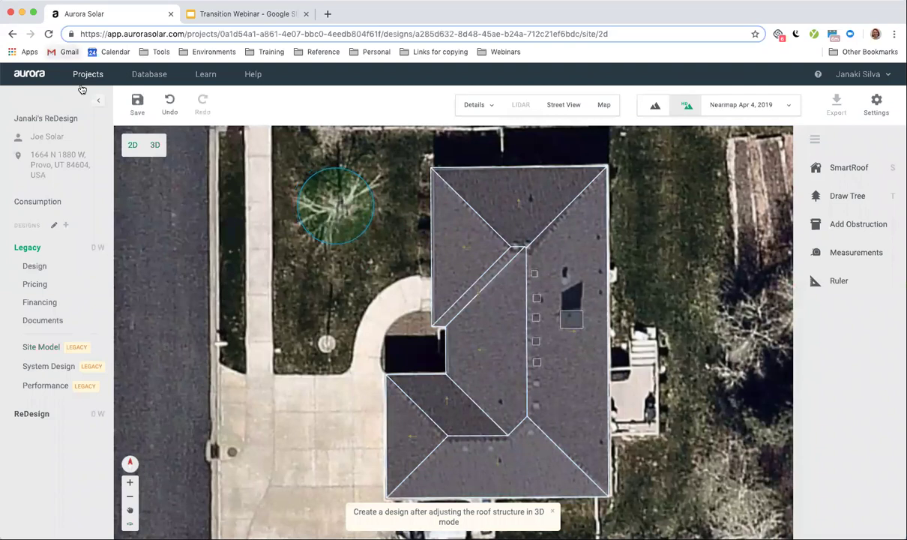
left_click(138, 105)
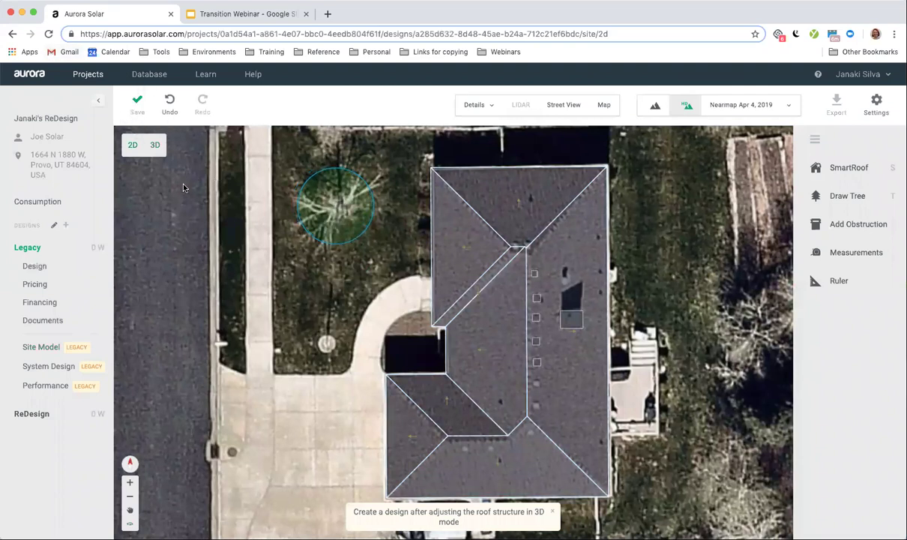
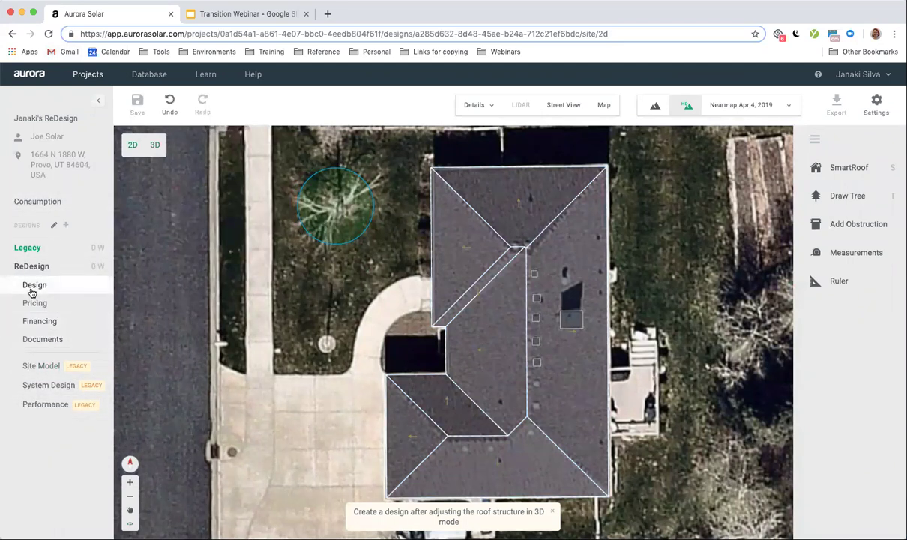
Step: In Design, draw a small rectangular obstruction on the roof beside the dark opening and reselect it
left_click(43, 365)
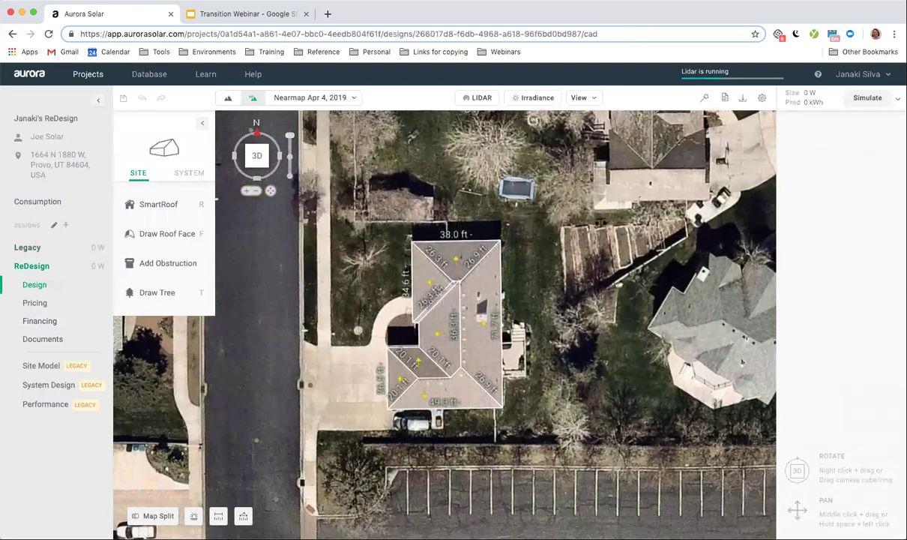
scroll(512, 413, "up", 3)
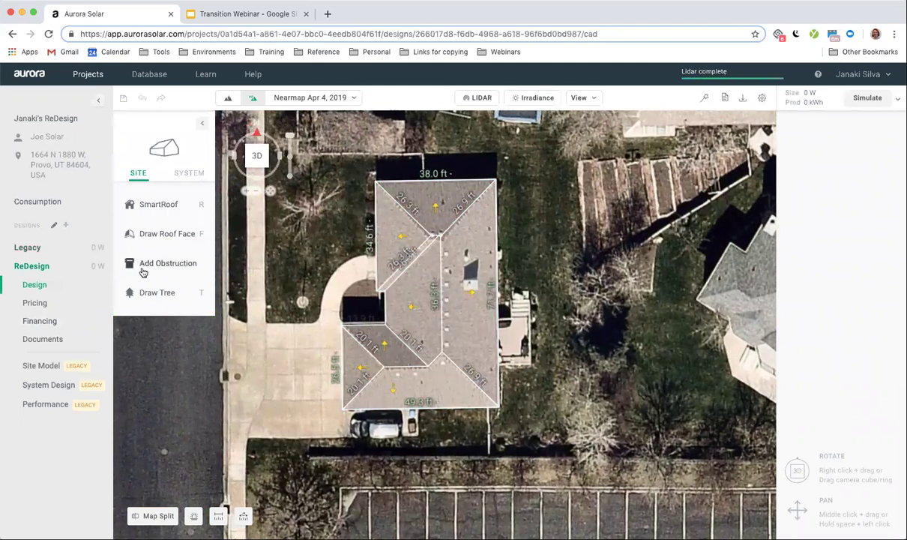
left_click(142, 268)
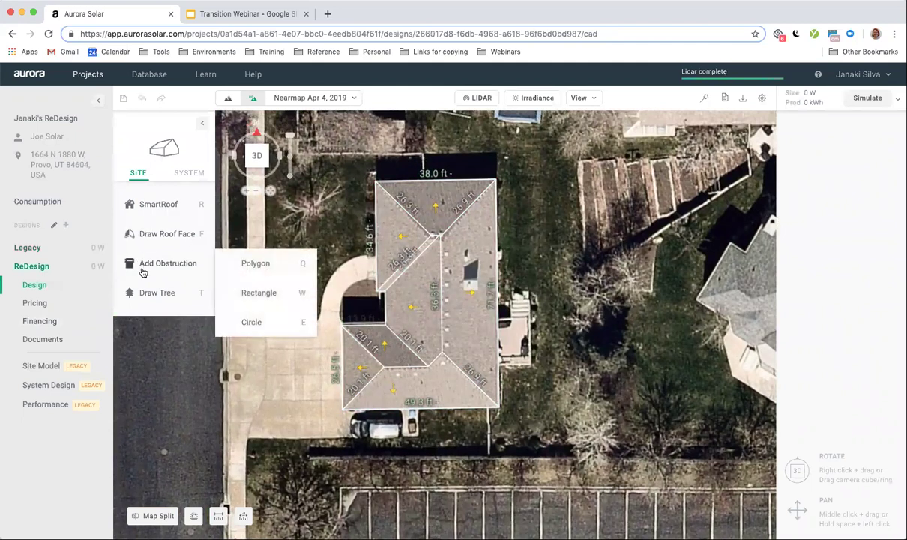
left_click(254, 294)
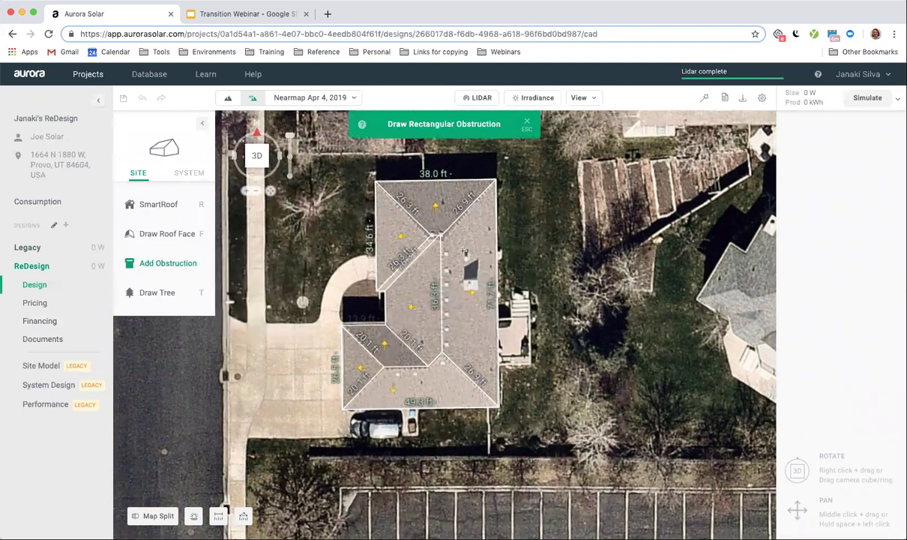
left_click(473, 287)
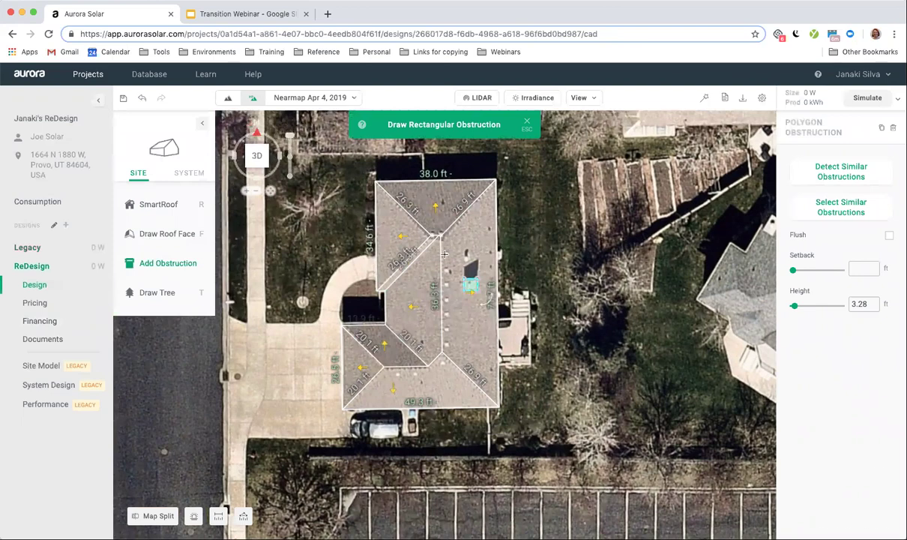
left_click(446, 256)
left_click(470, 285)
scroll(437, 275, "up", 3)
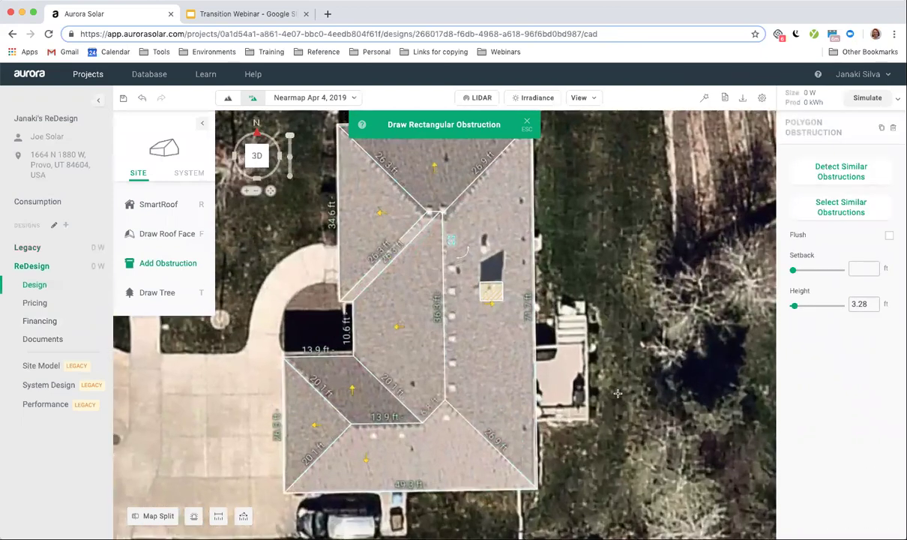
Step: Tilt the house into 3D perspective and turn on the LIDAR overlay
right_click_drag(616, 396, 471, 192)
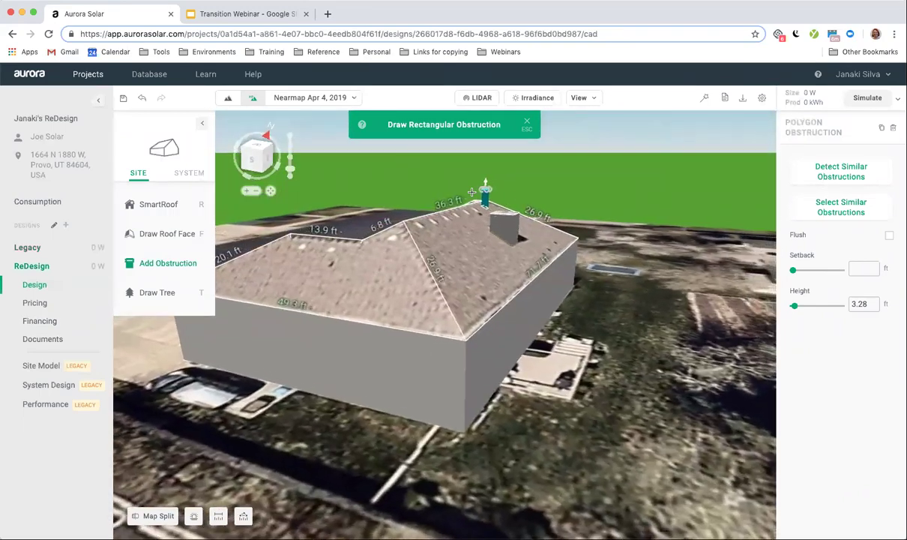
left_click(889, 235)
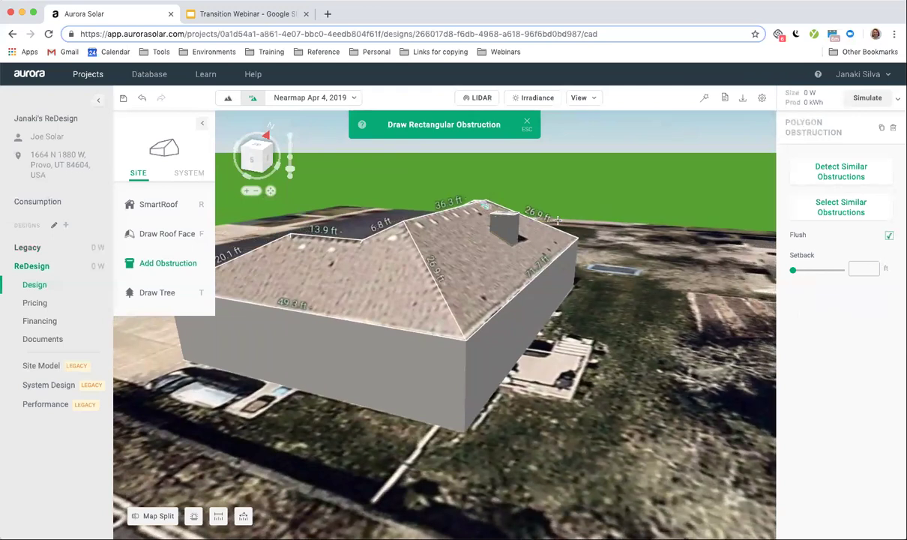
key("ctrl+z")
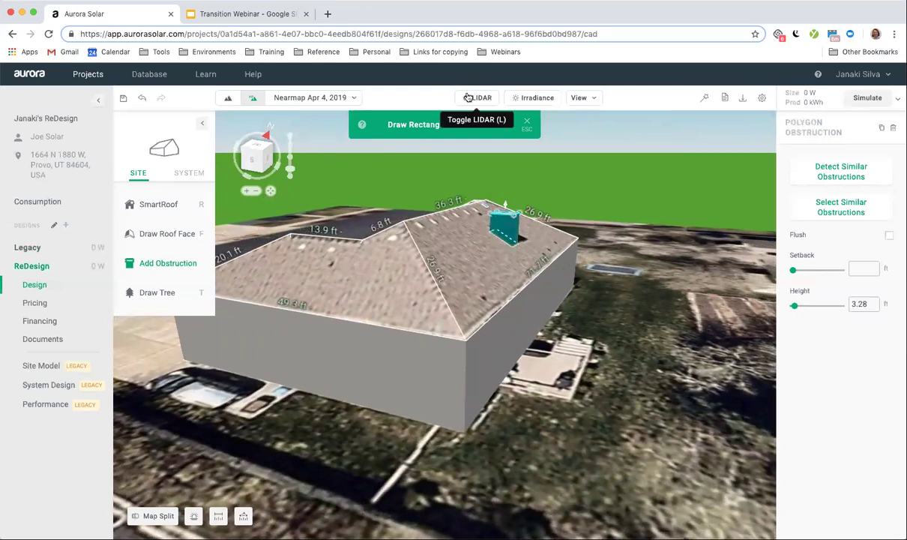
left_click(474, 97)
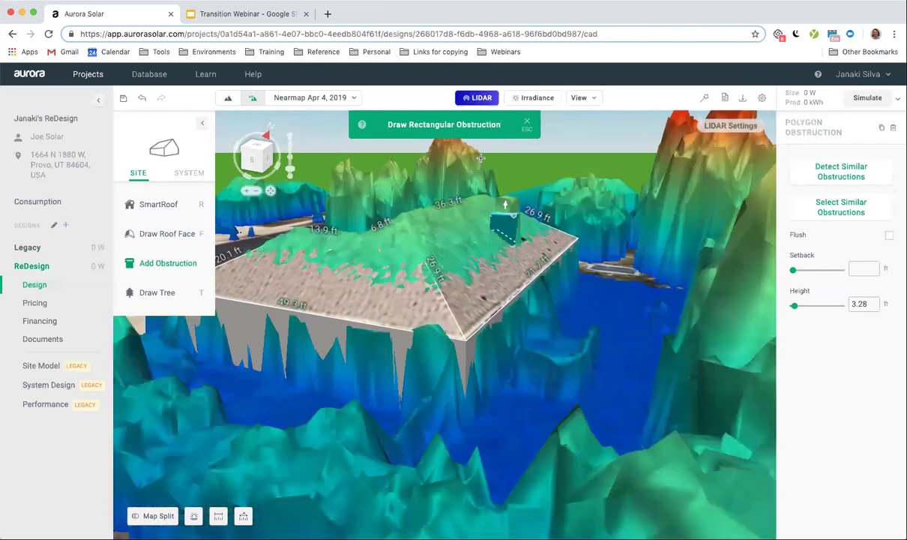
Step: Raise the roof obstruction from 3.28 ft to 6.11 ft to match the LIDAR surface
left_click(504, 206)
left_click_drag(505, 206, 786, 292)
left_click(866, 302)
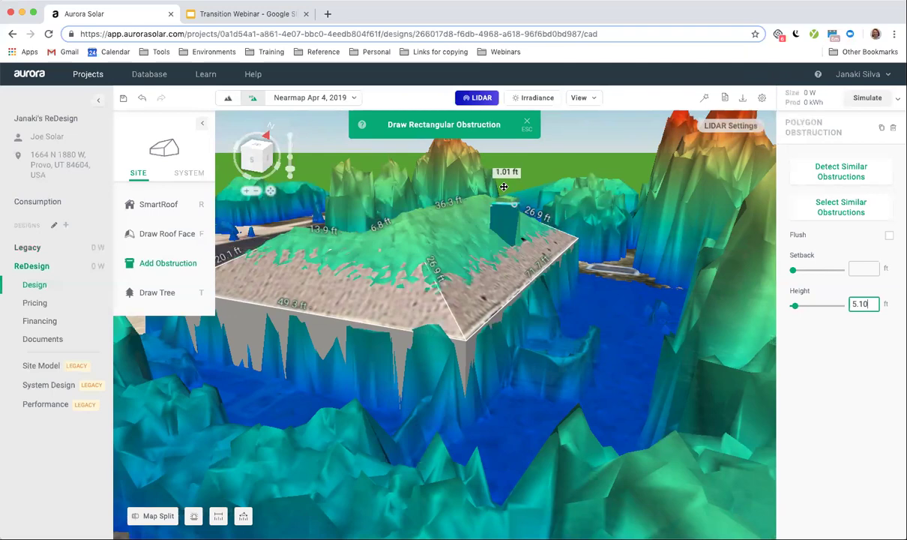
left_click(526, 124)
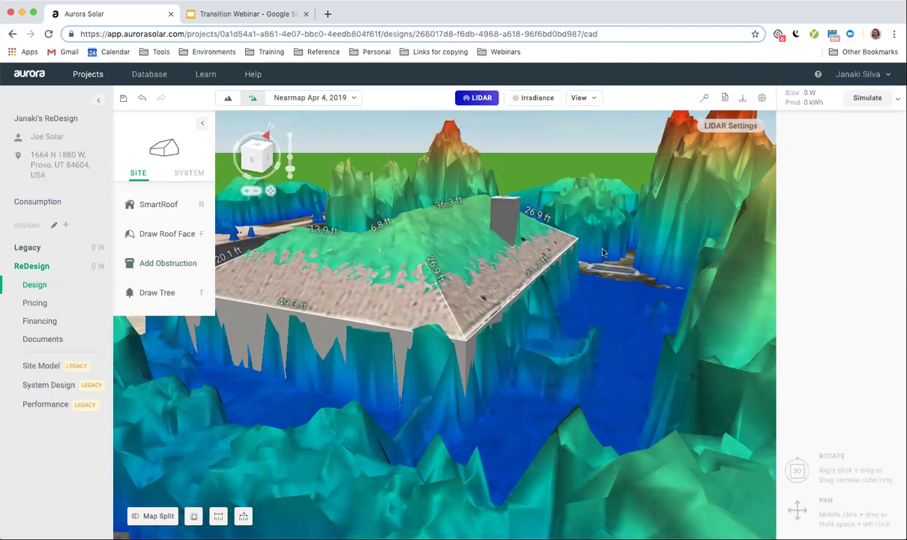
Step: Nudge the obstruction into place on the roof and return to the flat top-down view
key("d")
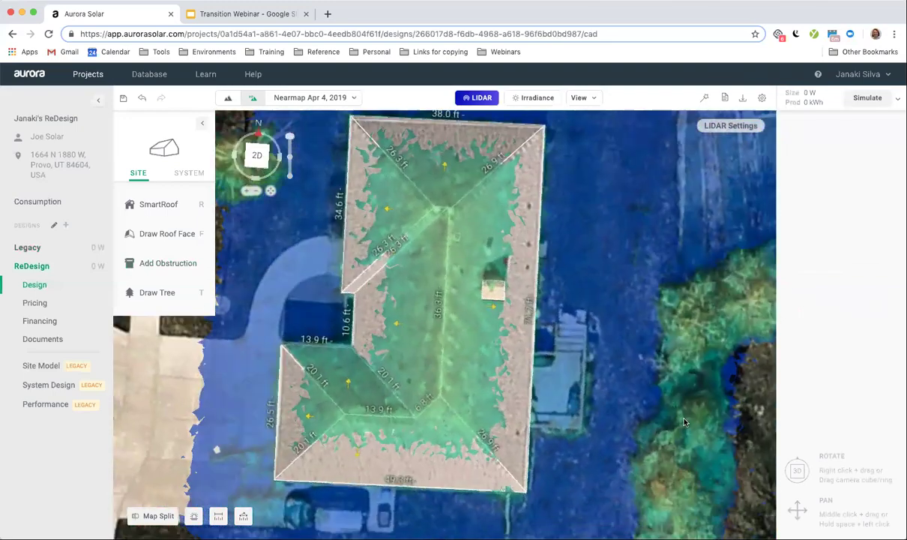
right_click_drag(683, 422, 613, 239)
key("d")
right_click_drag(620, 469, 525, 248)
left_click(476, 209)
left_click_drag(506, 218, 506, 221)
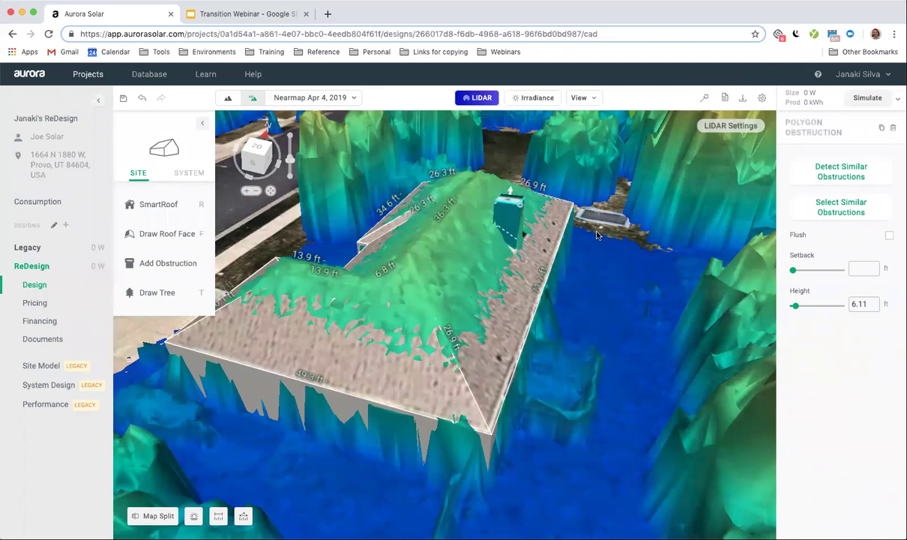
key("2")
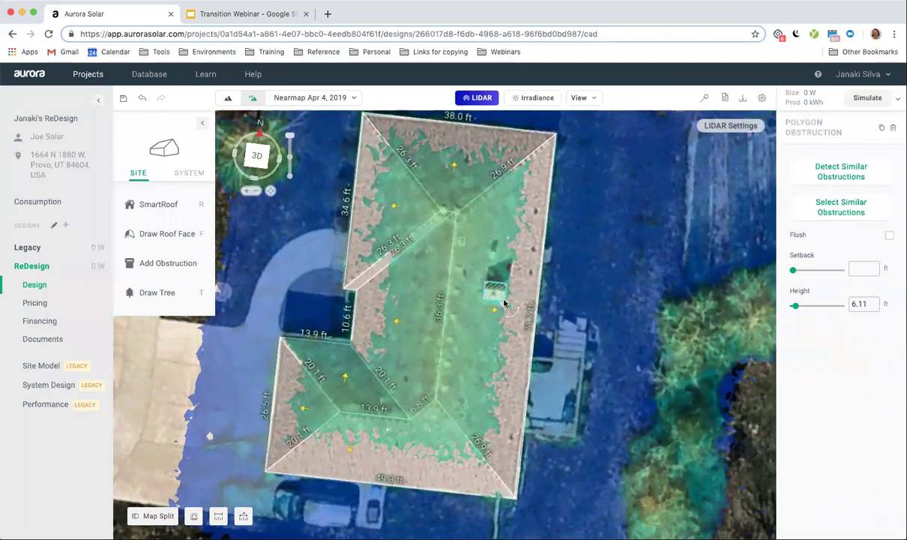
Step: Hide LIDAR and run Detect Similar Obstructions to fill the roof ridges and faces
left_click(478, 98)
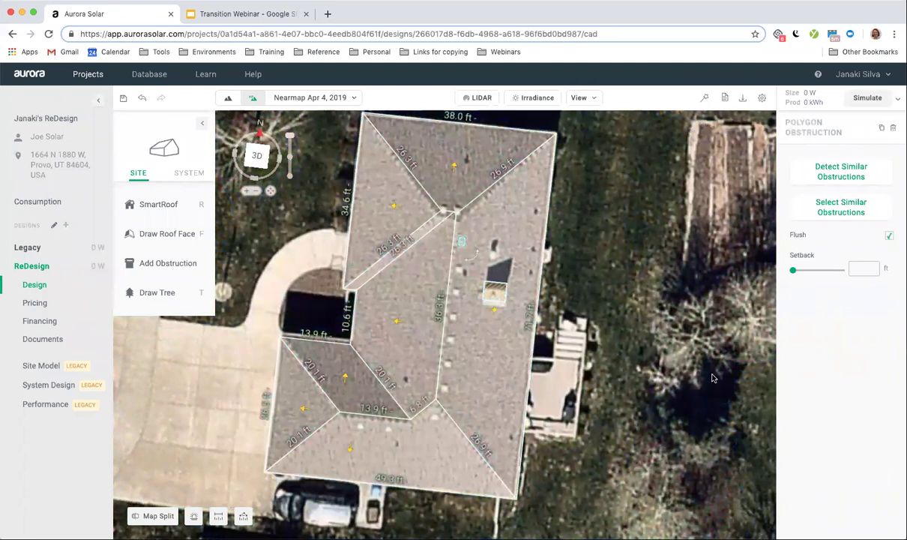
left_click(830, 170)
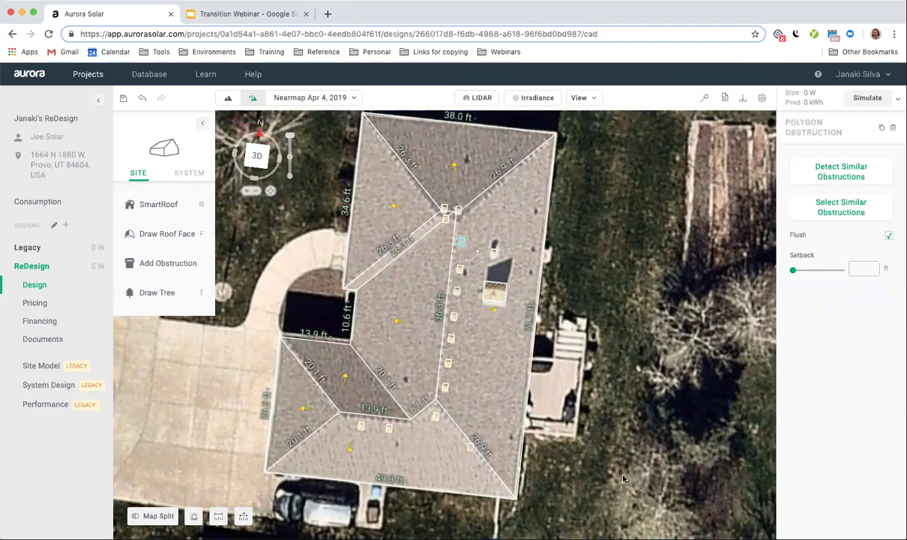
right_click_drag(608, 470, 570, 432)
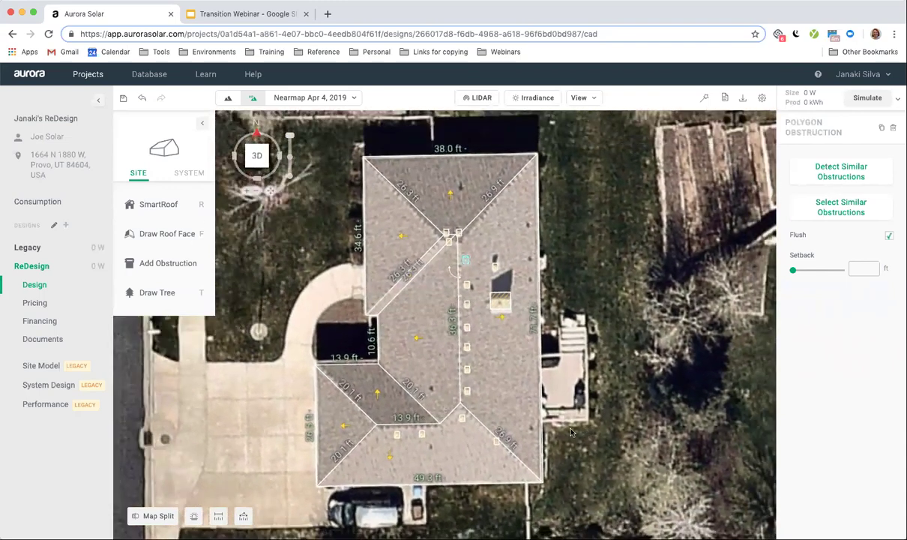
scroll(570, 432, "down", 2)
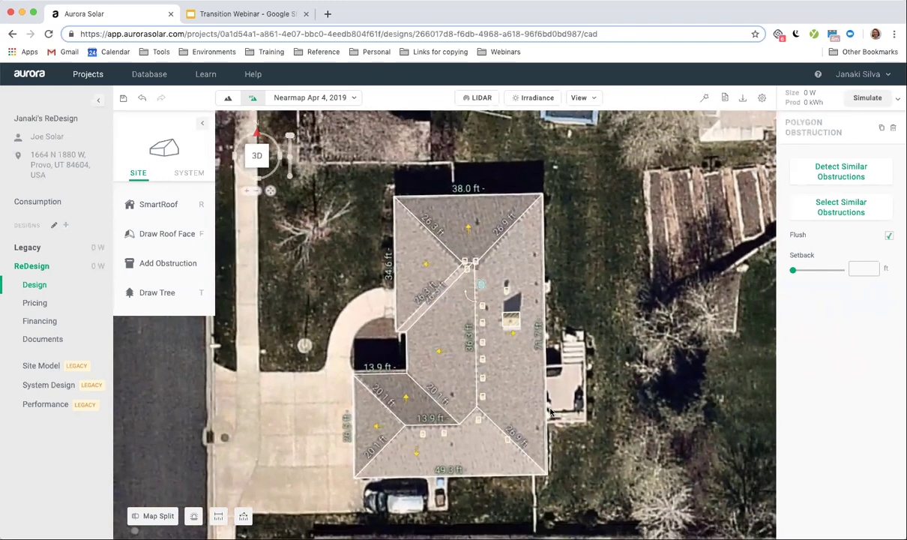
Step: Place a trial round tree on the lawn, then view it in 3D with LIDAR shown
left_click(150, 293)
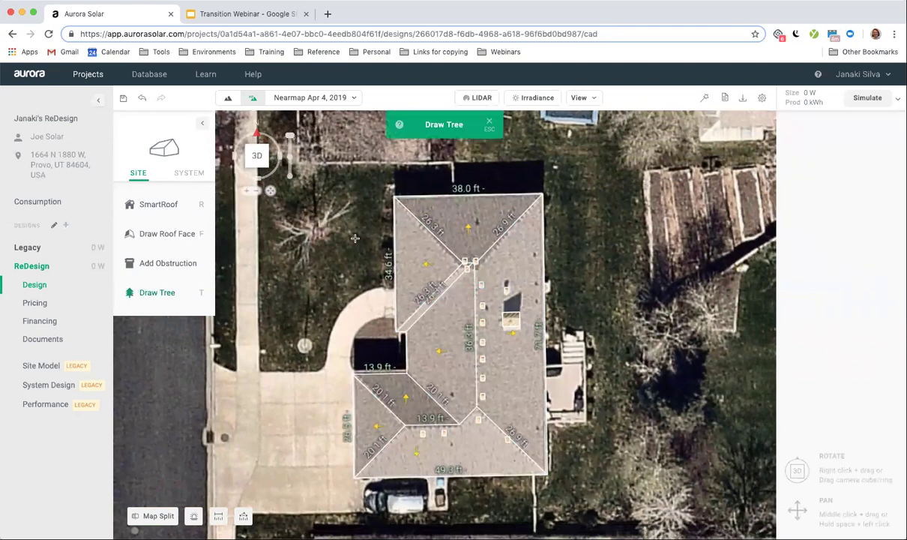
left_click(294, 216)
left_click(321, 240)
left_click_drag(303, 228, 320, 234)
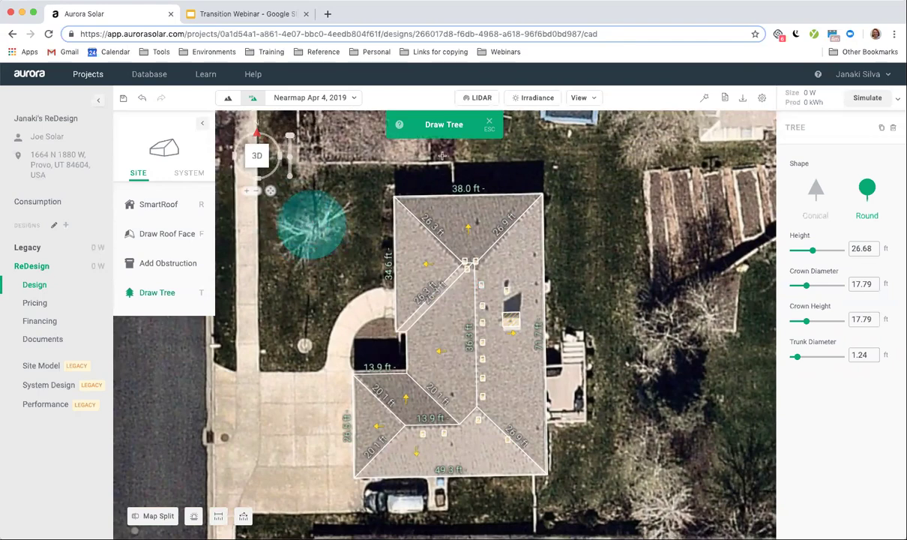
right_click_drag(485, 166, 367, 228)
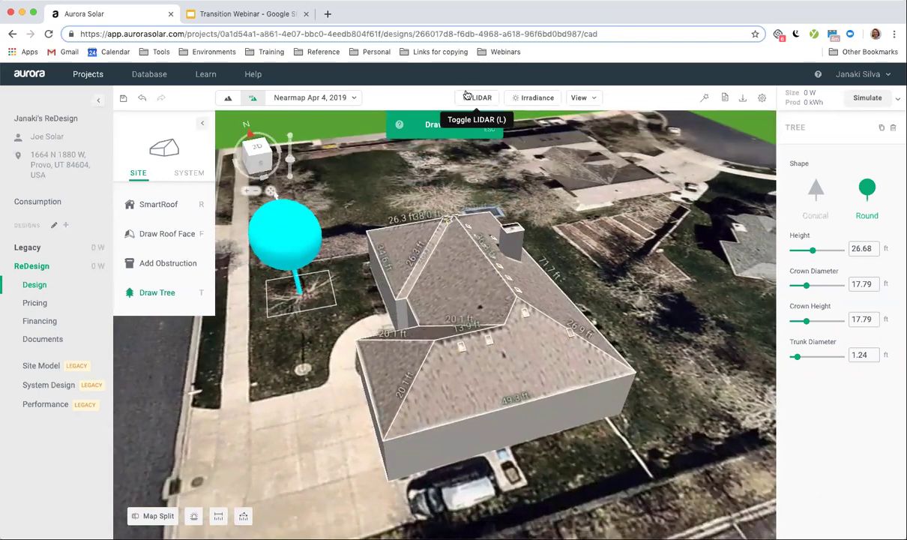
left_click(473, 97)
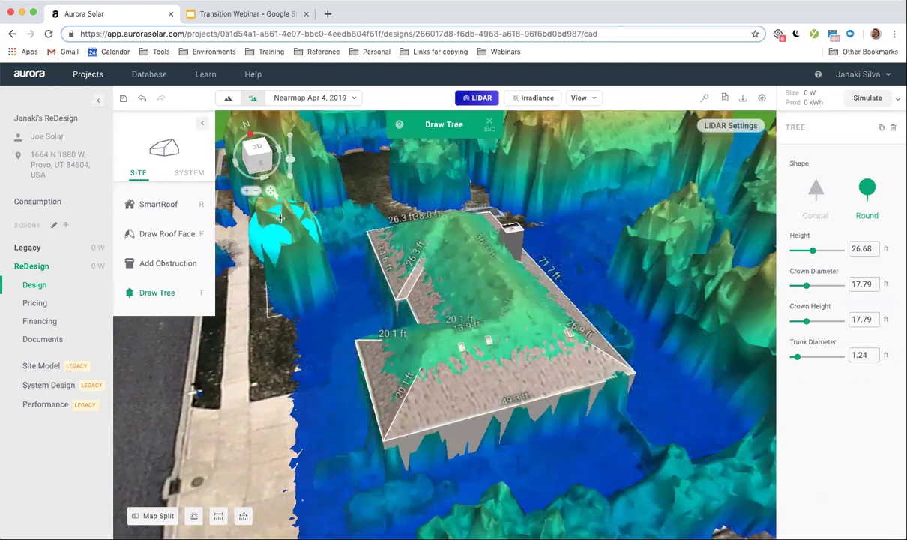
Step: Place a round tree beside the driveway, 28.92 ft tall with a 14 ft crown
left_click(289, 242)
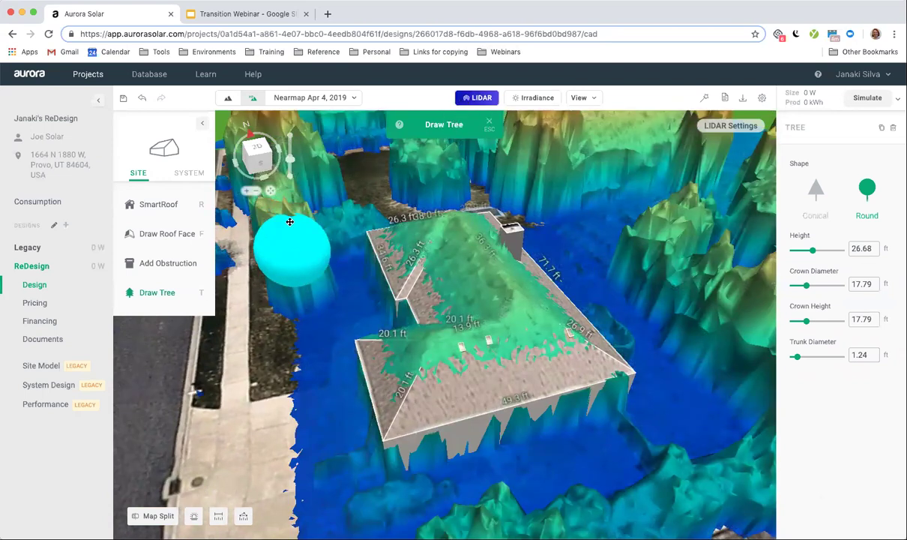
left_click(289, 222)
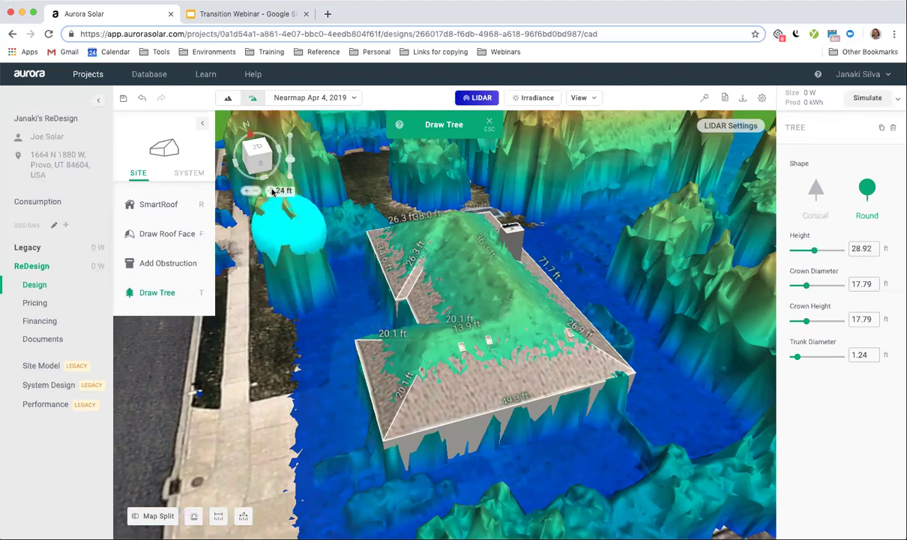
left_click(272, 192)
mouse_move(805, 285)
left_mouse_down()
mouse_move(817, 287)
mouse_move(794, 287)
mouse_move(803, 285)
left_mouse_up()
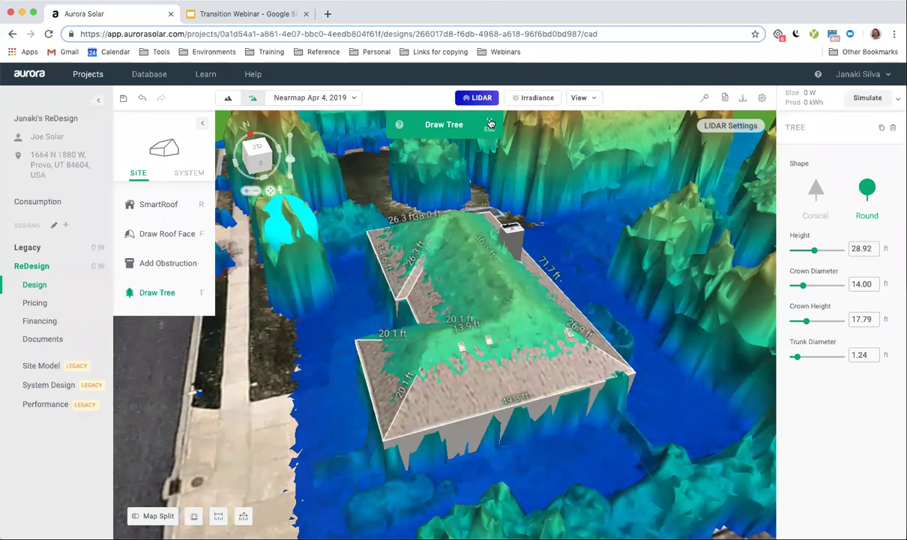
left_click(489, 125)
right_click_drag(615, 249, 585, 314)
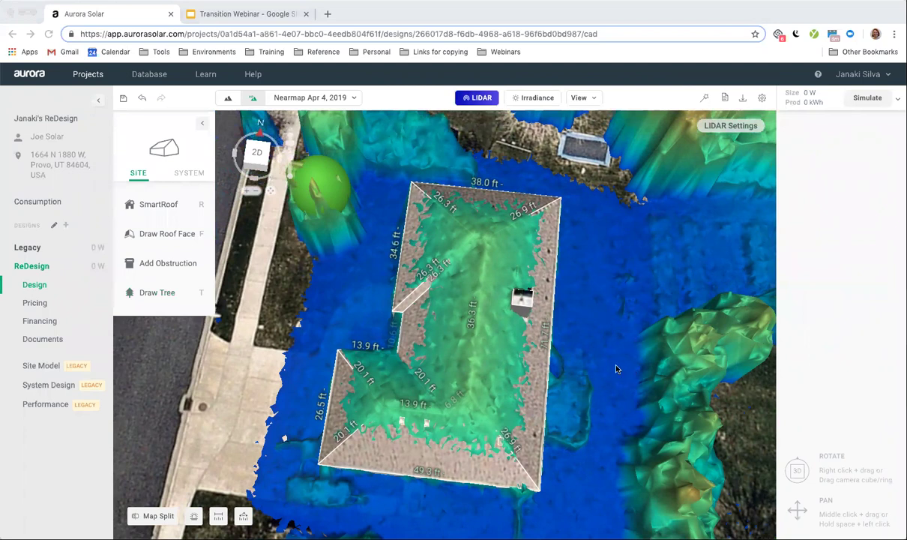
Step: Save the unsaved changes from the Legacy site model and move to System Design
key("2")
left_click(26, 248)
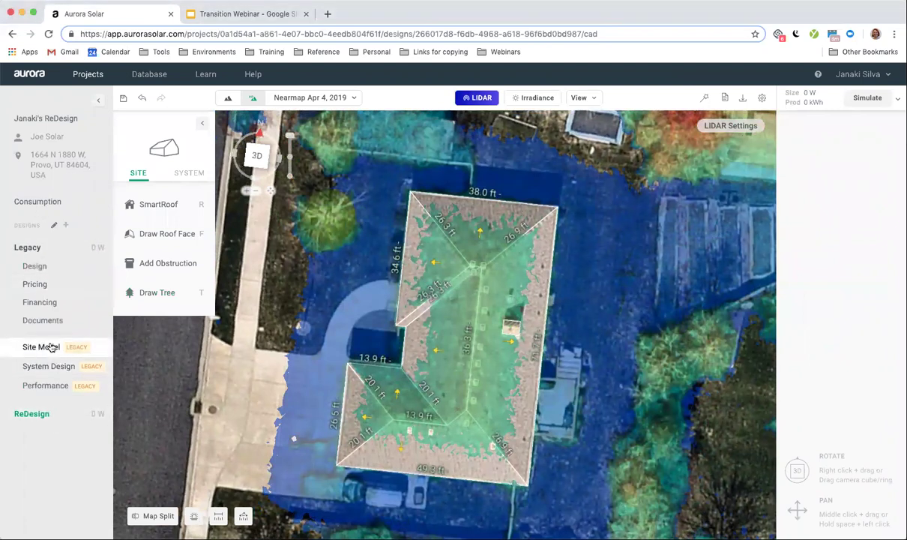
left_click(51, 347)
left_click(500, 315)
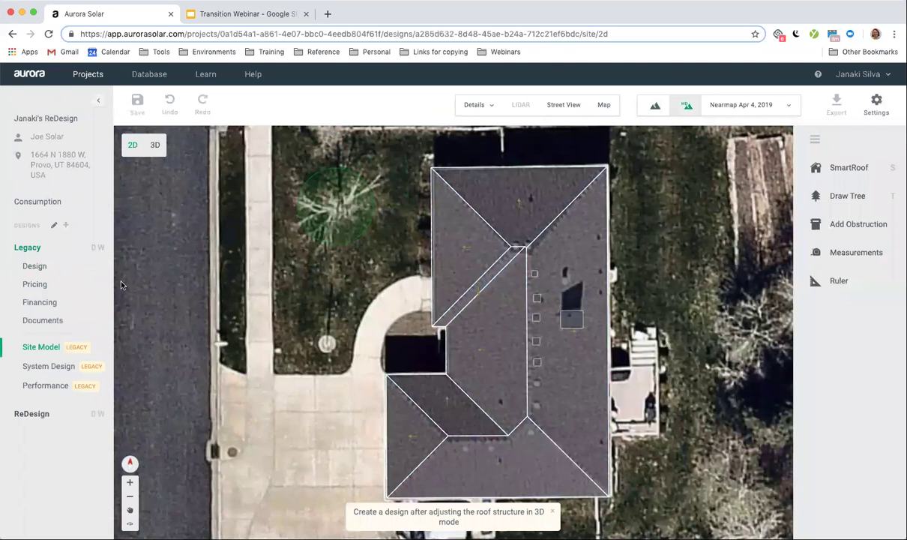
left_click(40, 368)
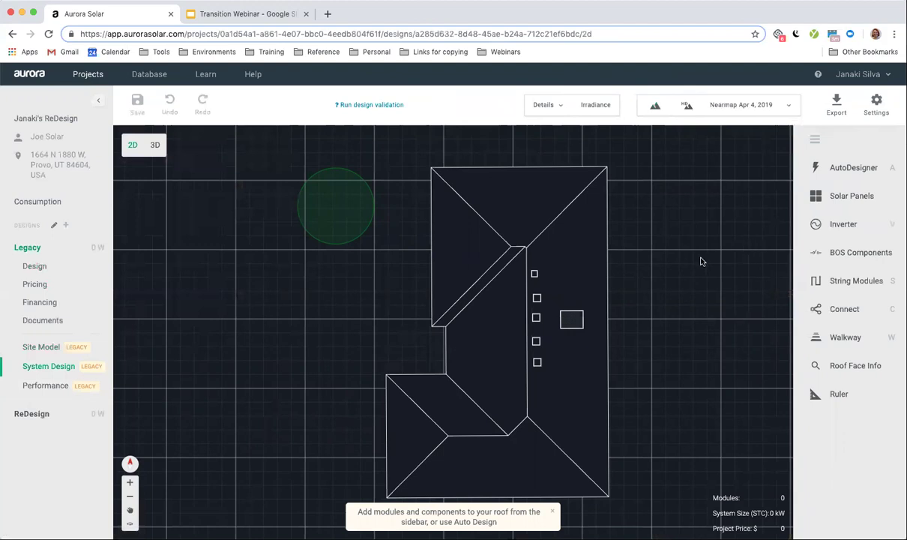
Step: Create a module array of Aurora Sample Solar Panels: 2 rows, 6 columns, portrait
left_click(822, 198)
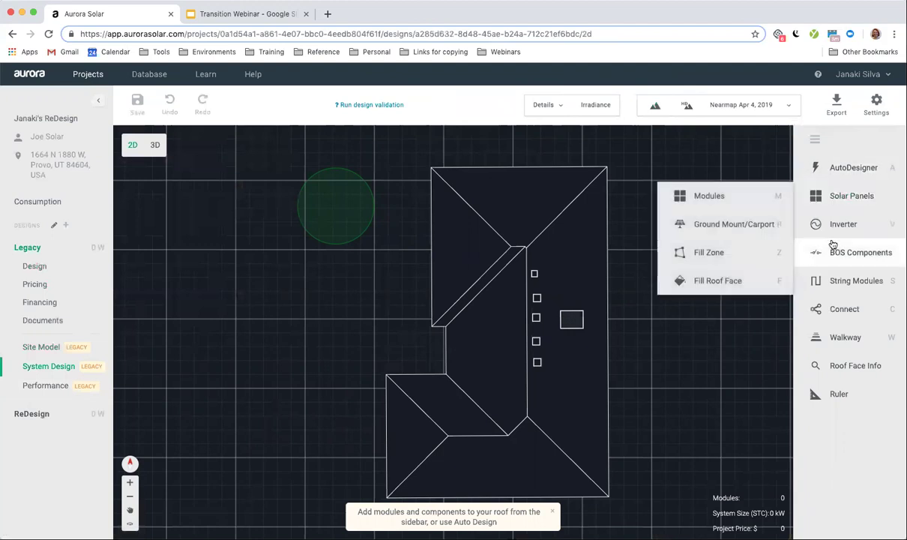
left_click(739, 197)
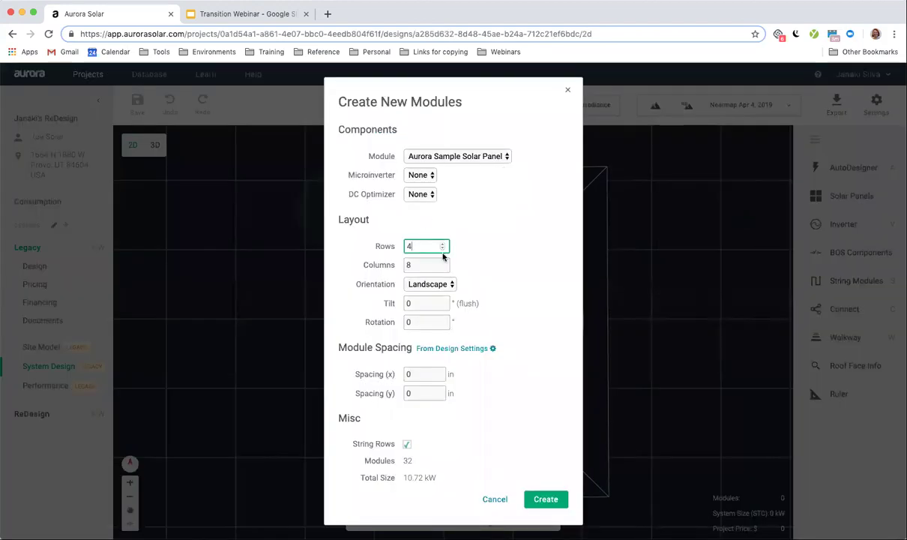
double_click(414, 246)
type("2")
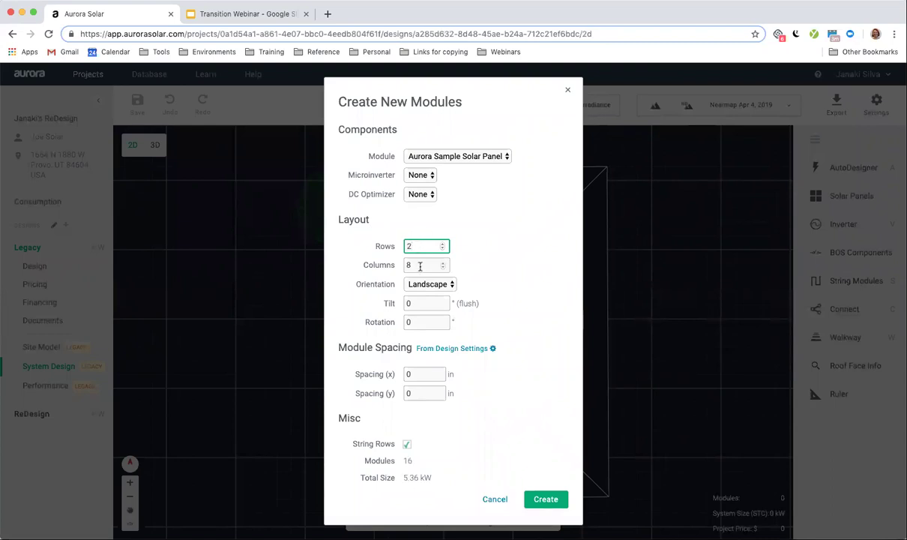
key("Tab")
type("6")
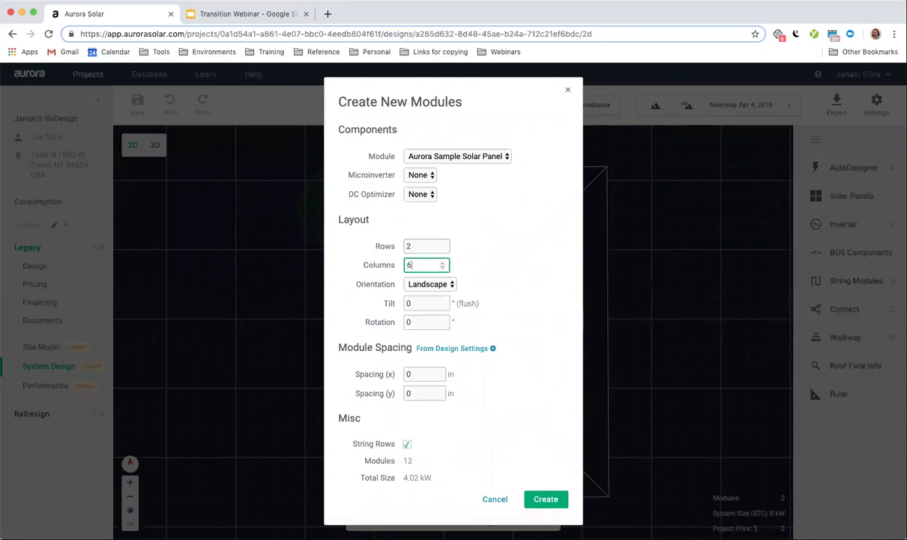
left_click(420, 284)
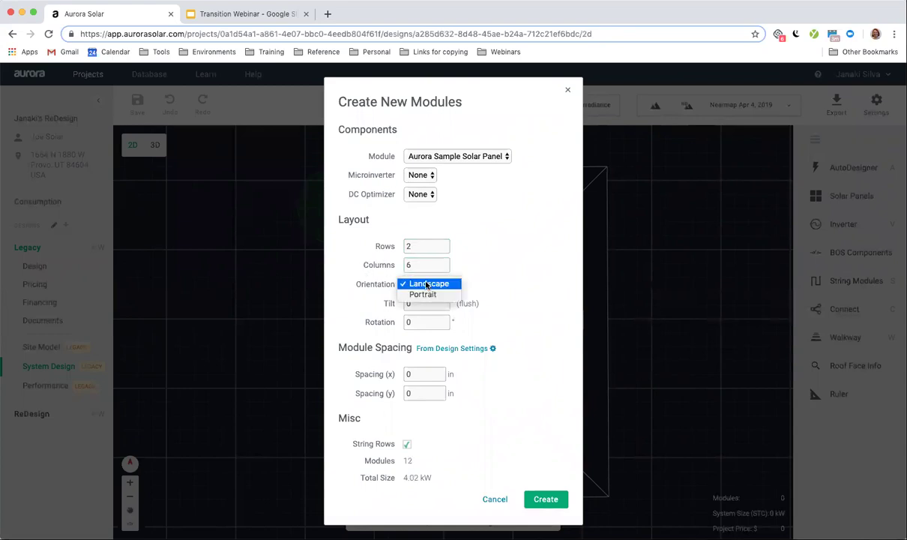
left_click(425, 294)
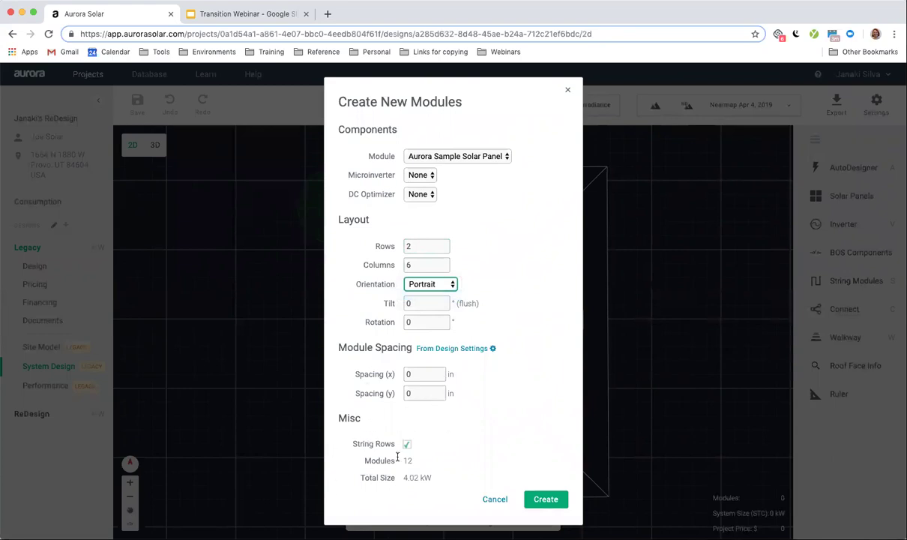
left_click(558, 496)
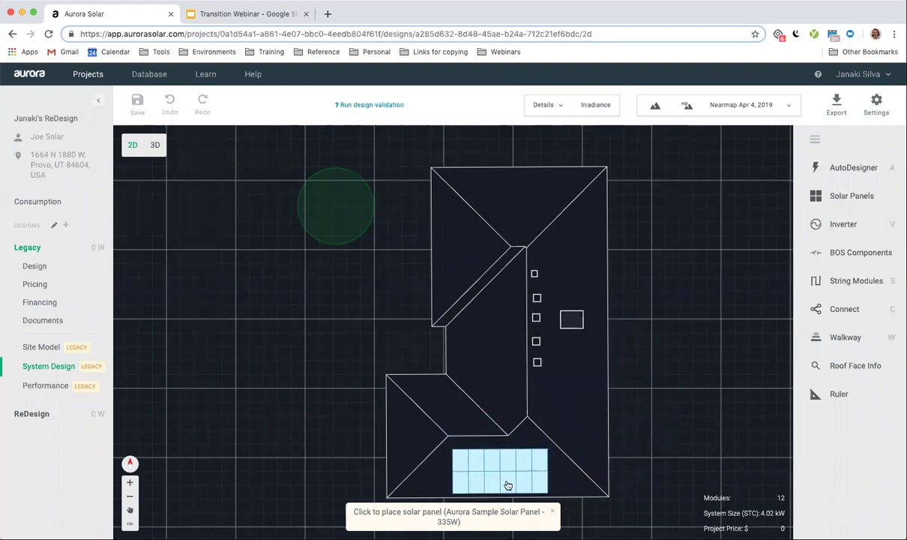
Step: Drop the 12-panel array on the lower roof face and place a 15.0 kW sample string inverter below it
left_click(507, 486)
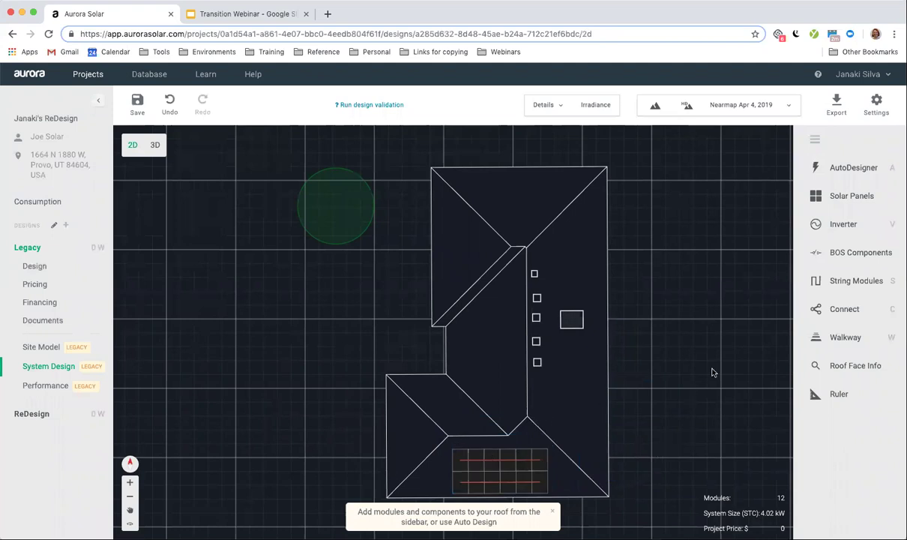
left_click(816, 223)
left_click(504, 324)
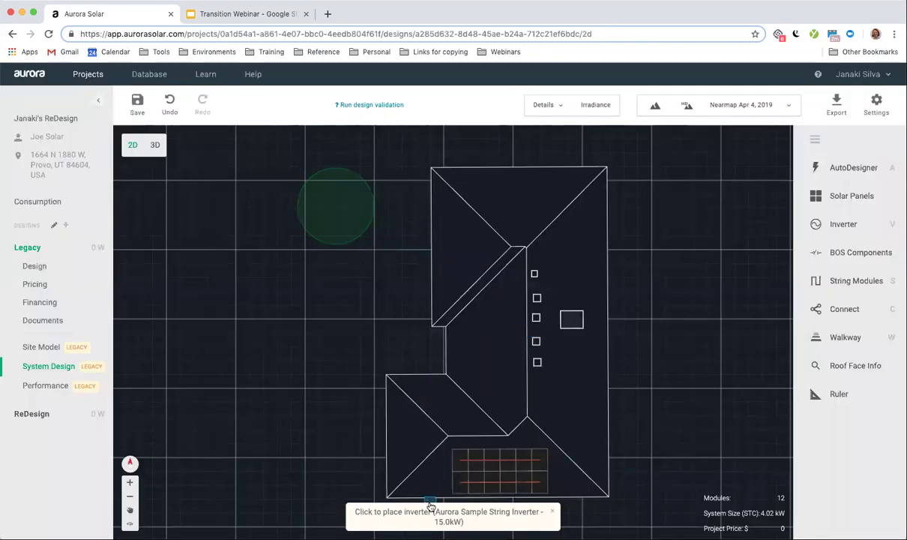
left_click(430, 507)
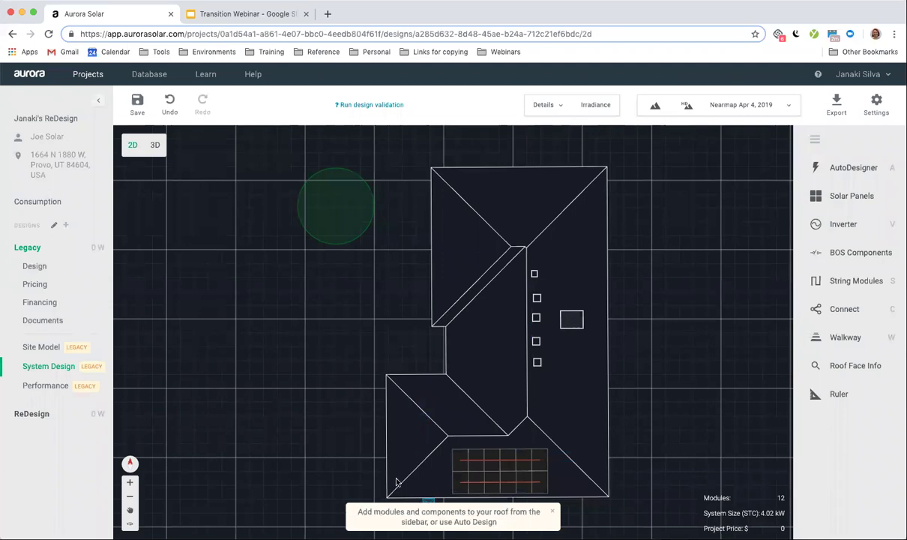
left_click(129, 510)
left_click_drag(278, 408, 249, 370)
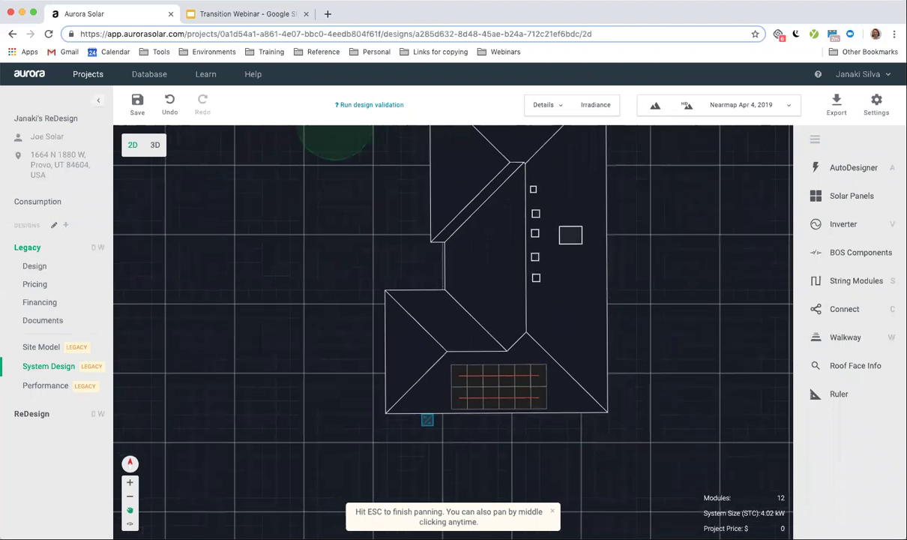
Step: Connect the lower and upper panel strings each to the string inverter
left_click(852, 311)
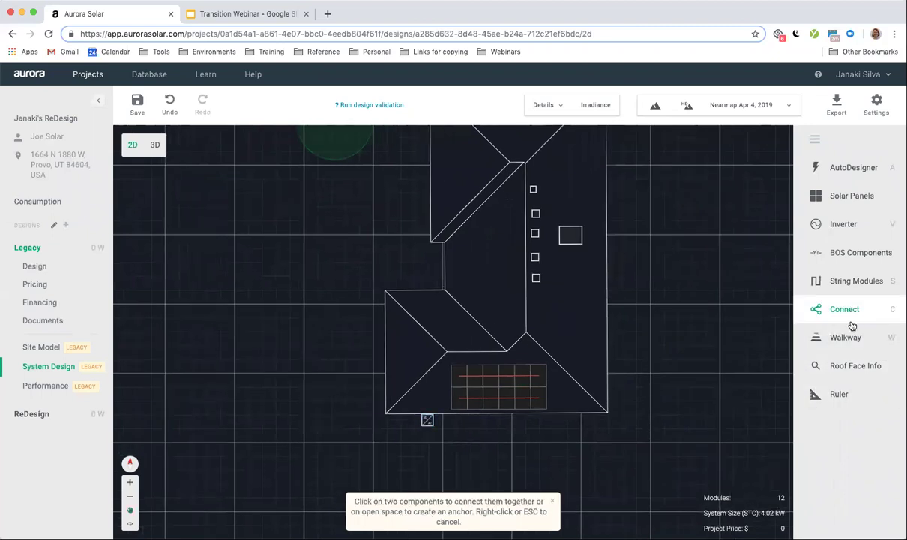
left_click(457, 402)
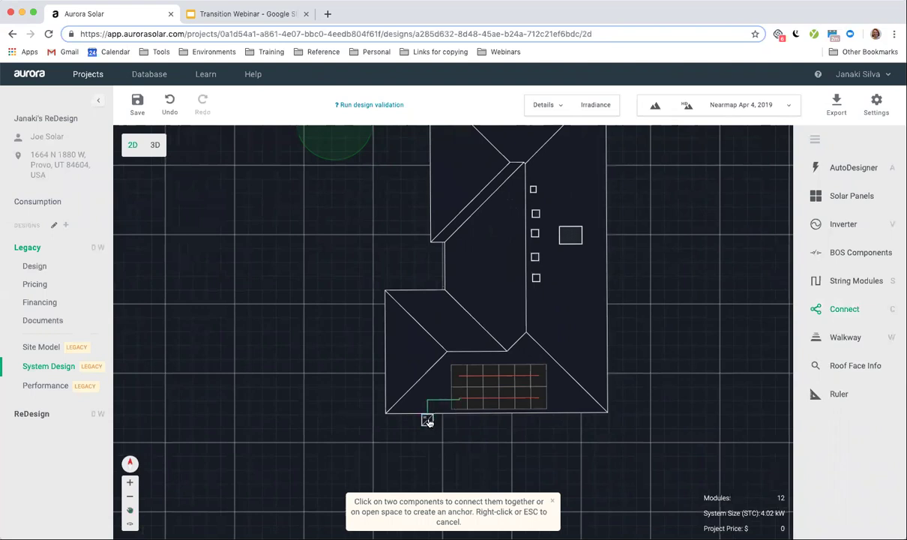
left_click(428, 419)
left_click(845, 311)
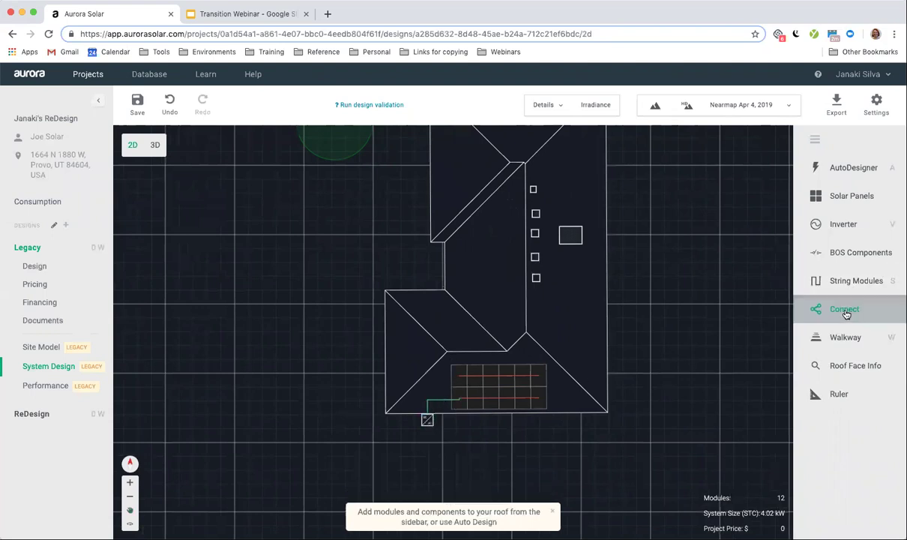
left_click(454, 380)
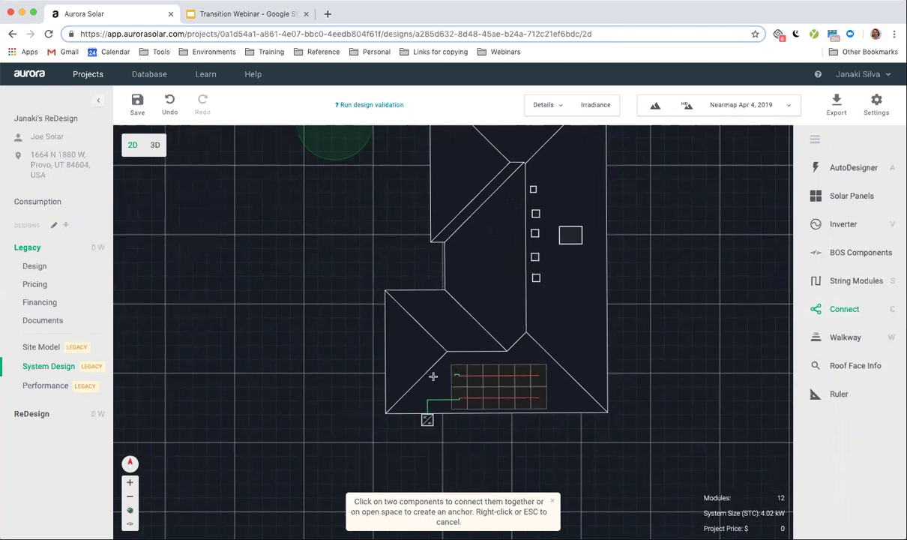
left_click(427, 419)
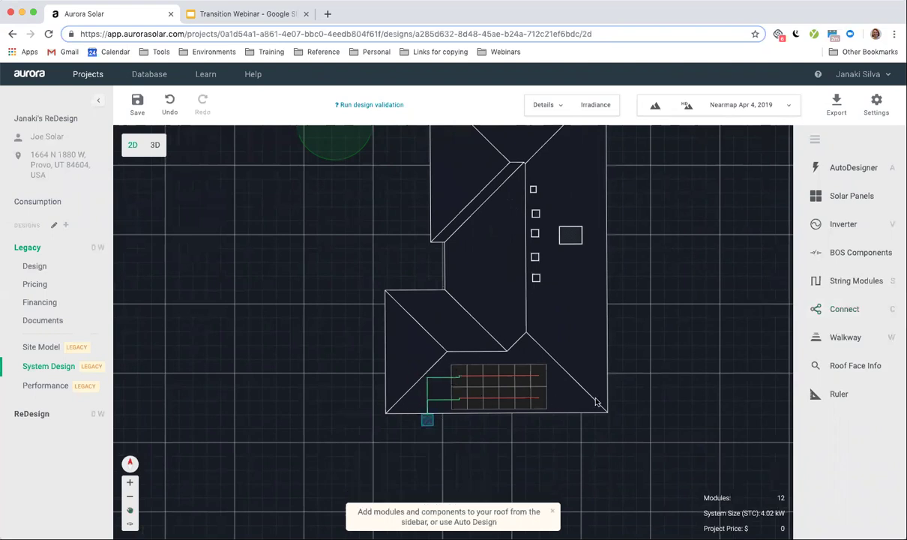
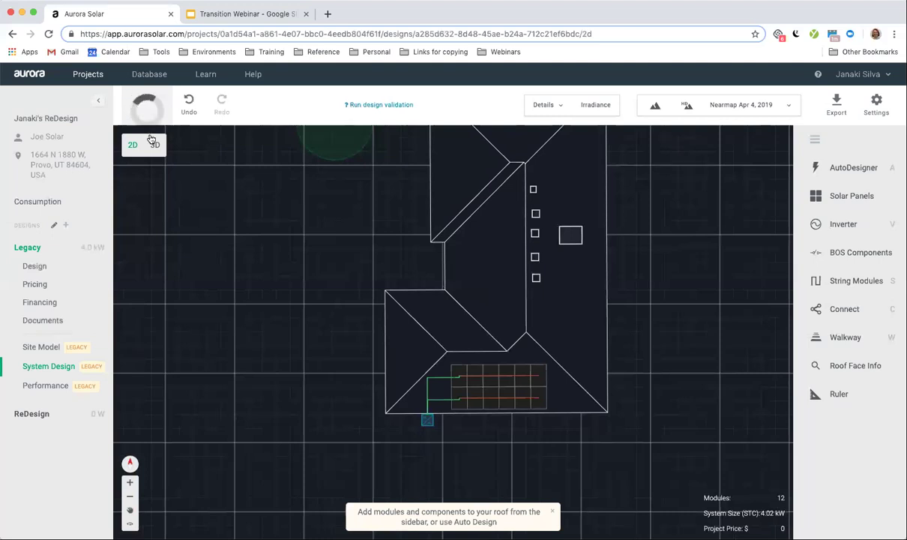
Step: Open the ReDesign design's CAD view, showing the modeled roof with the LIDAR overlay
left_click(35, 414)
left_click(34, 285)
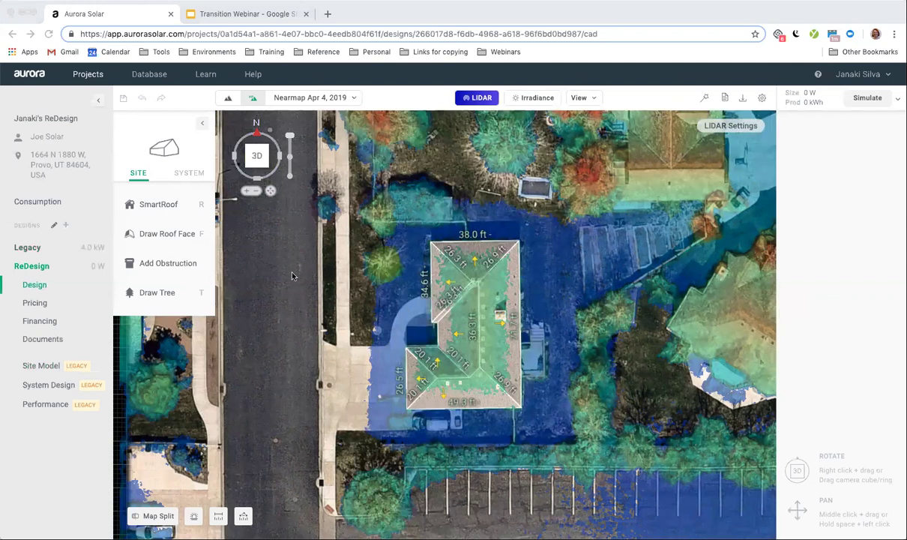
Step: Apply setbacks of Hips 3 ft, Rakes 3 ft, Ridges 1.5 ft and Obstructions 0.5 ft
left_click(760, 98)
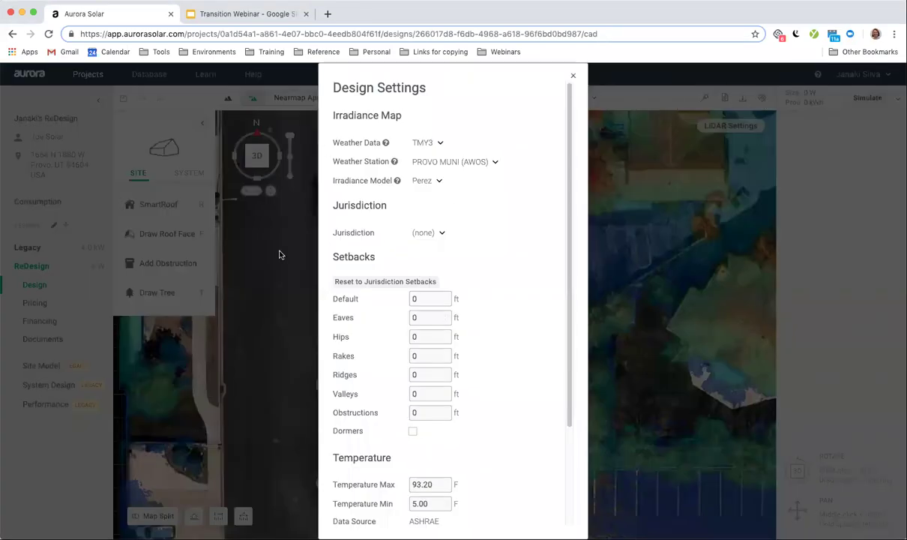
left_click(424, 320)
left_click(422, 335)
type("3")
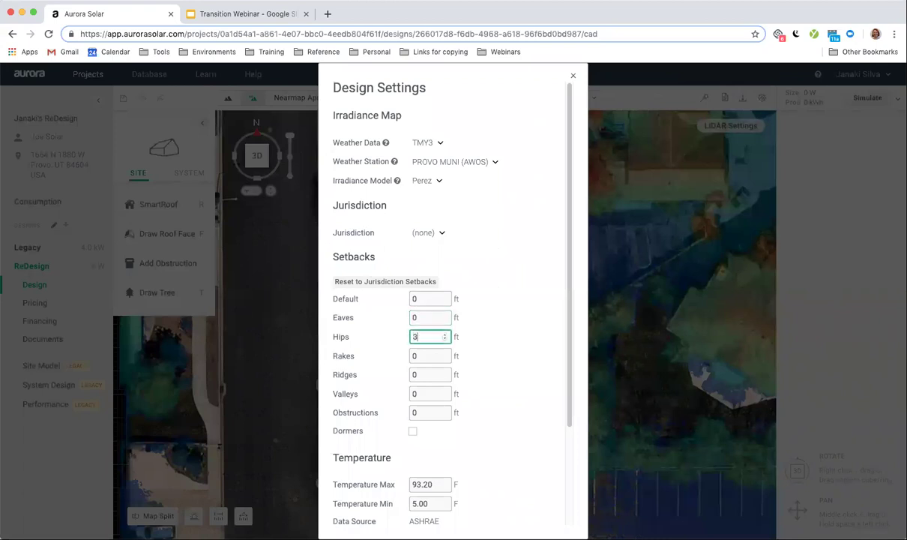
key("Tab")
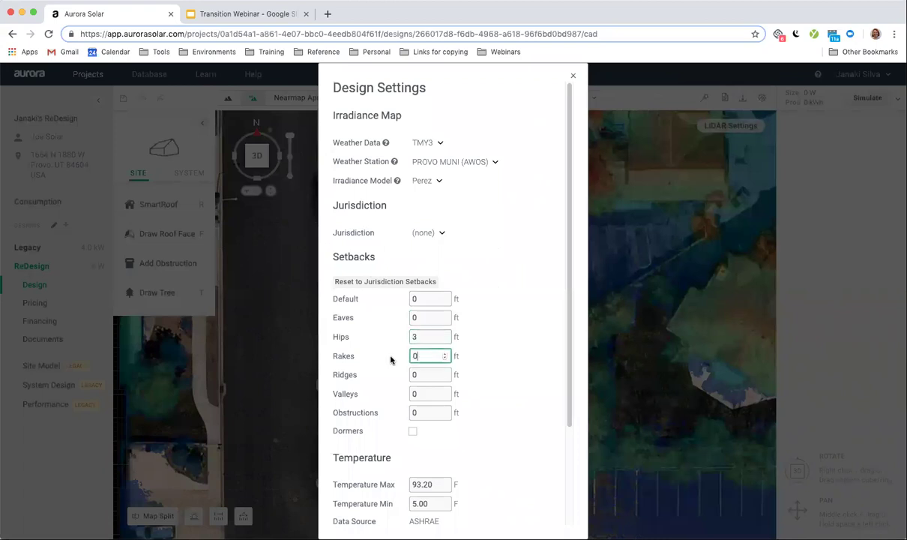
type("3")
key("Tab")
type("1.5")
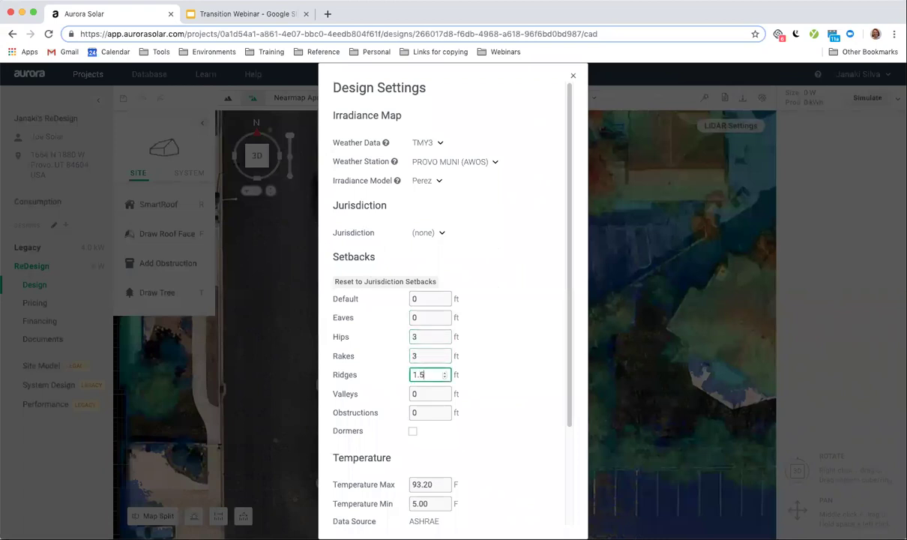
key("Tab")
key("Tab")
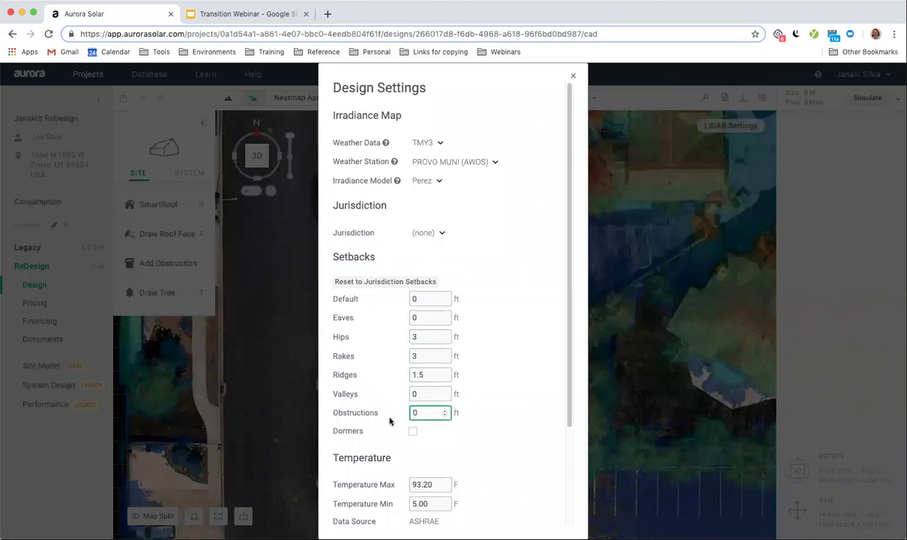
type(".5")
left_click(485, 426)
scroll(528, 365, "down", 3)
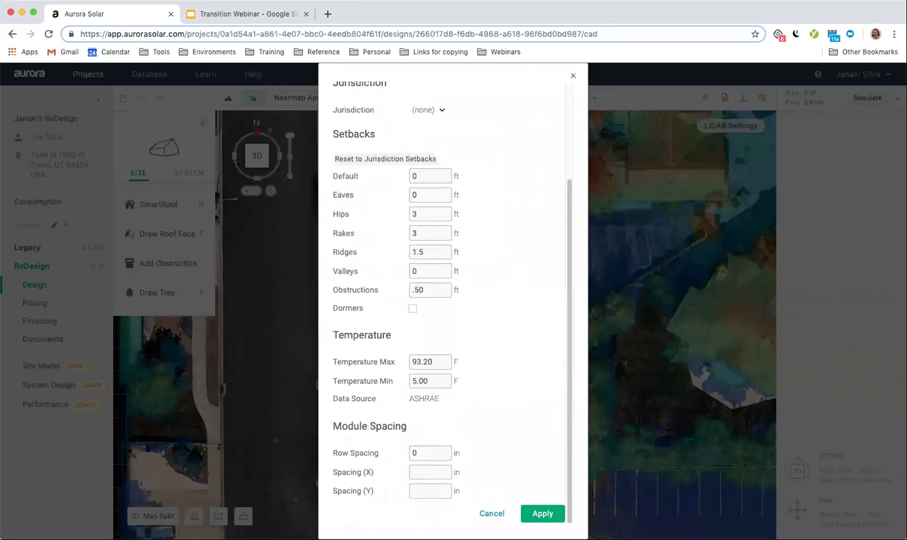
left_click(542, 513)
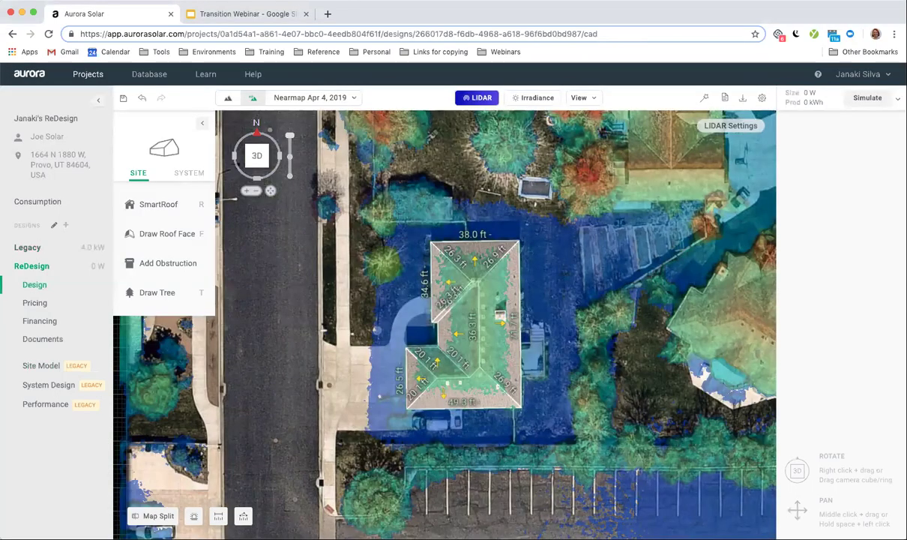
Step: Check the new setback zones on the roof, then bring up the SYSTEM design tools
scroll(457, 401, "up", 5)
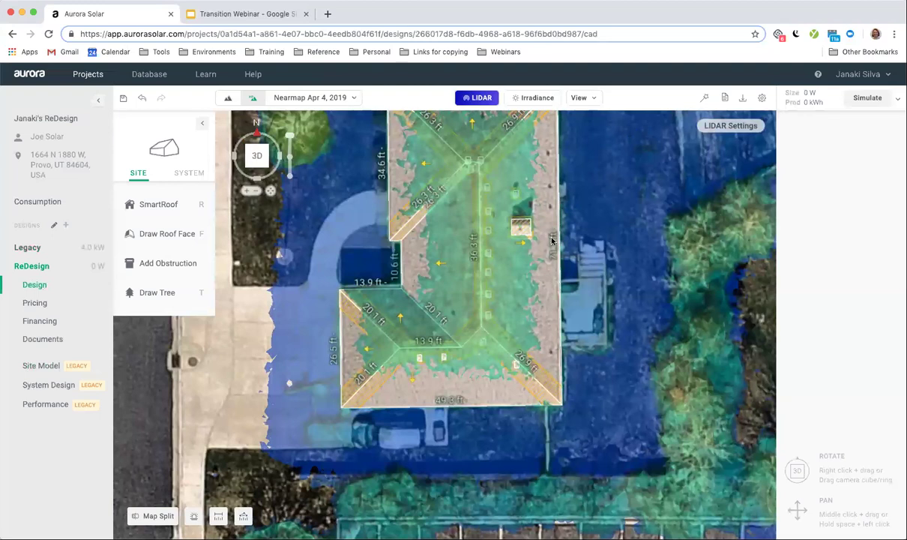
scroll(596, 305, "down", 2)
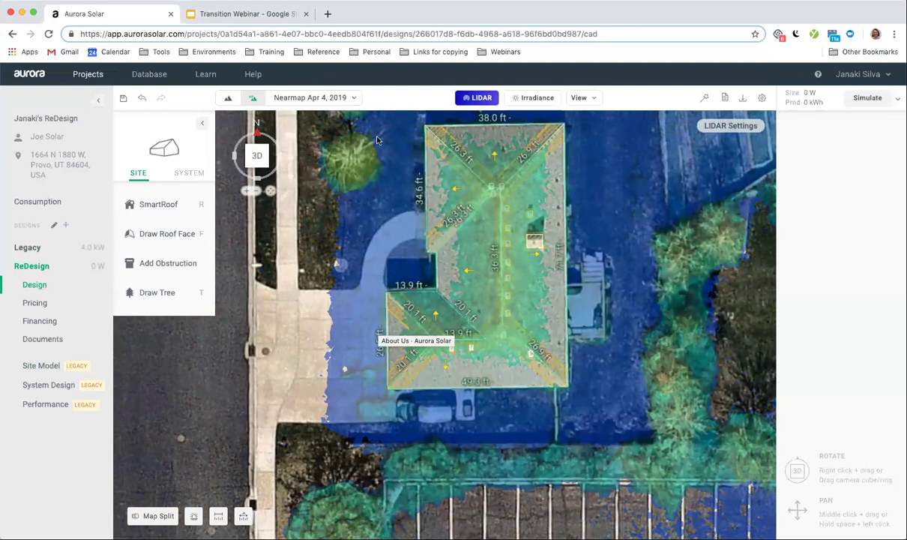
left_click(180, 175)
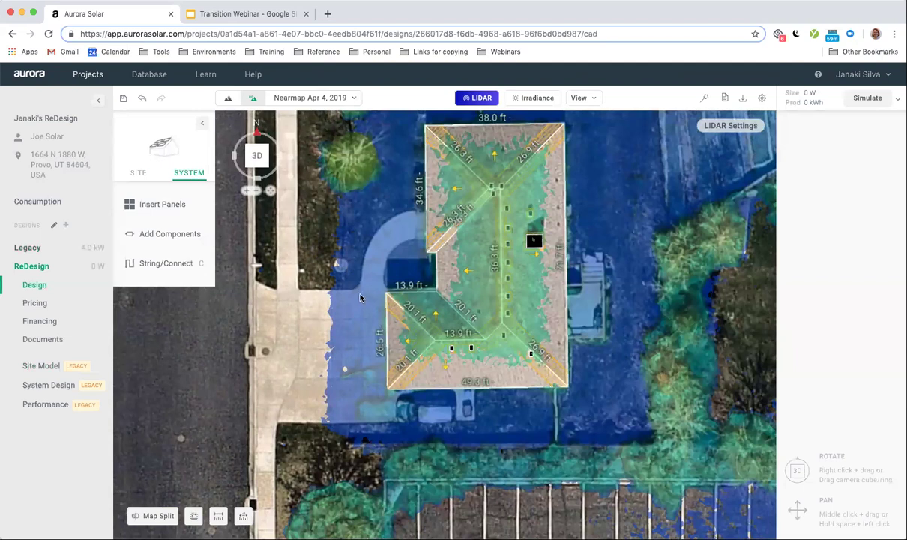
Step: Fill the bottom roof face with 14 modules (4.69 kW) and select them
left_click(161, 198)
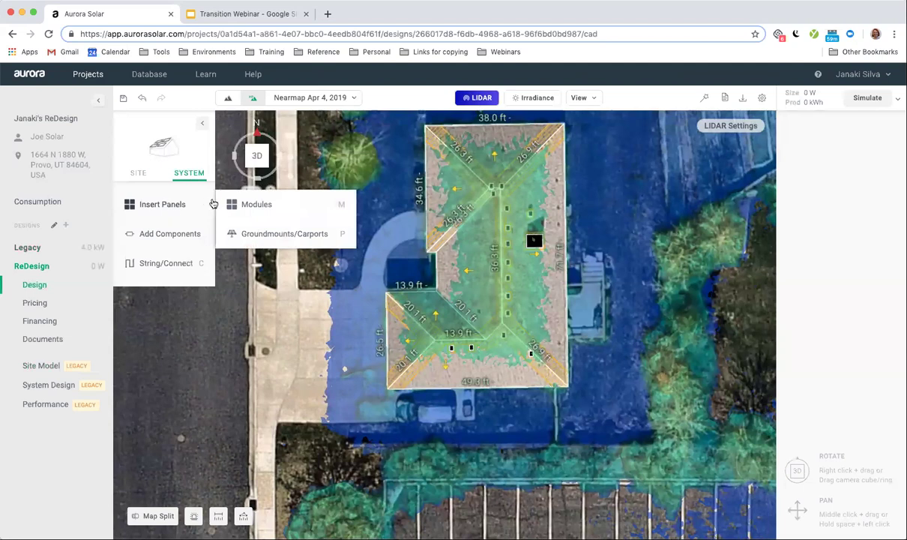
left_click(255, 204)
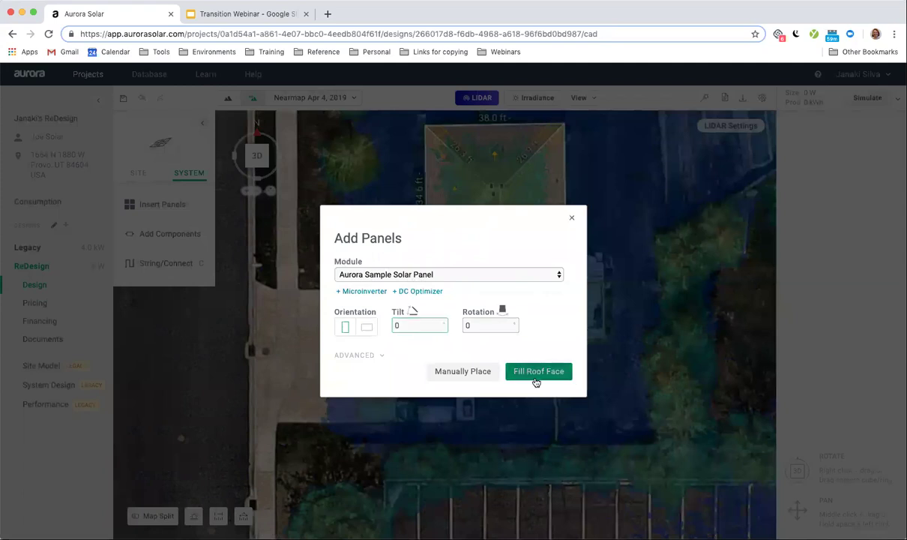
left_click(534, 371)
left_click(481, 368)
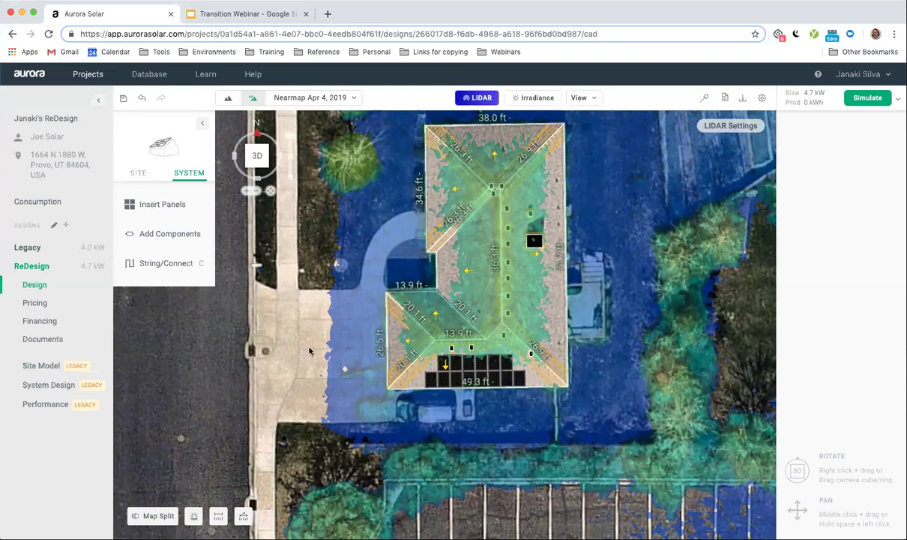
left_click_drag(369, 326, 575, 409)
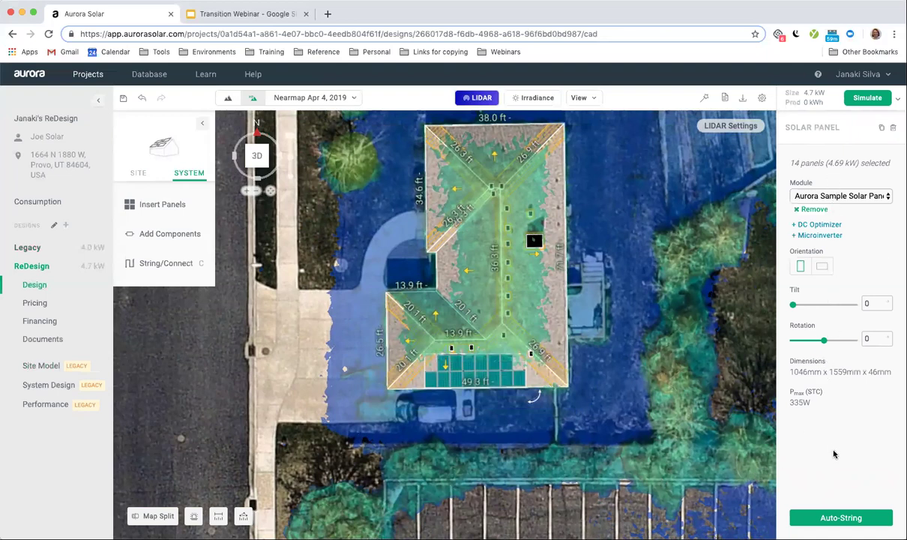
Step: Auto-string the 14 lower-roof panels to the Aurora Sample String Inverter
left_click(853, 522)
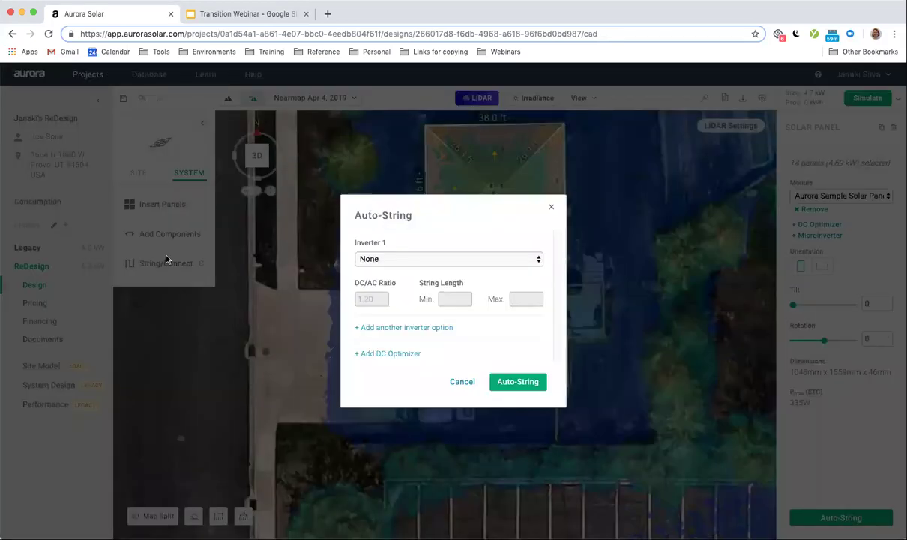
left_click(426, 260)
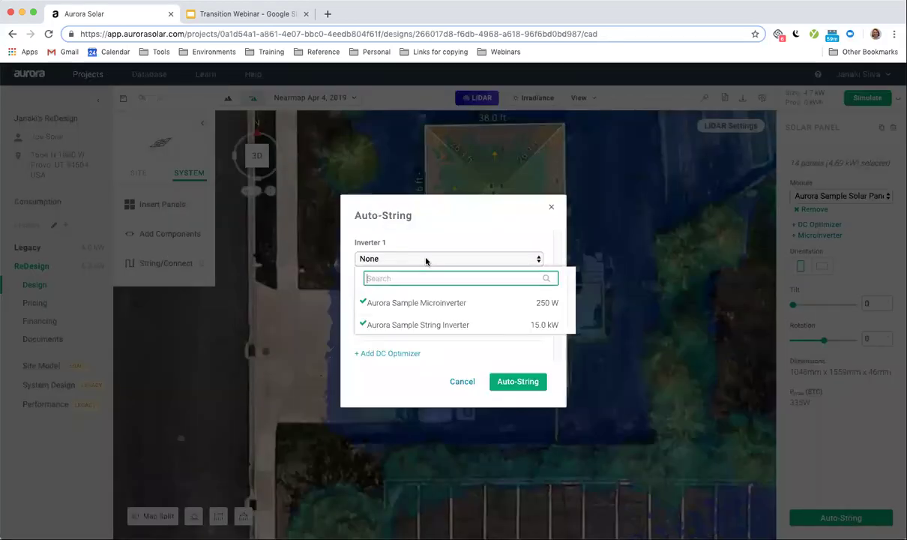
left_click(437, 324)
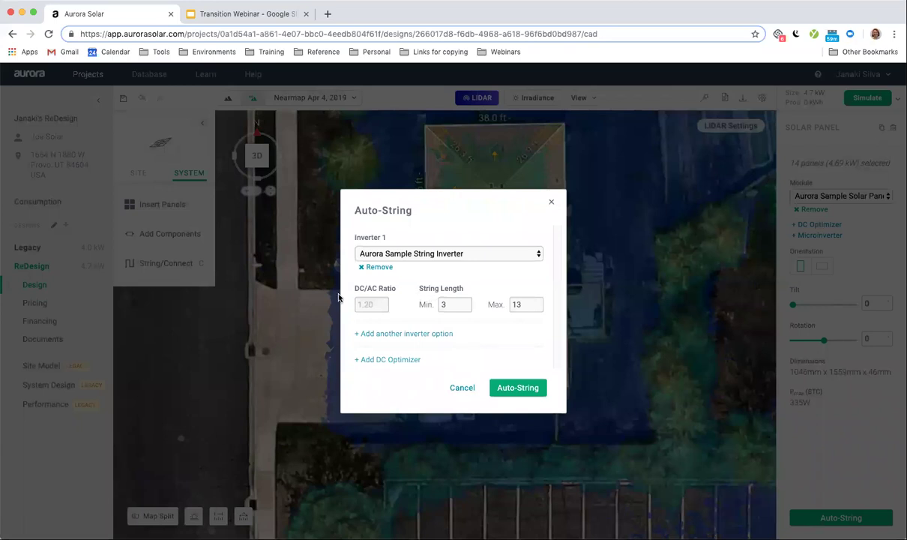
left_click(517, 388)
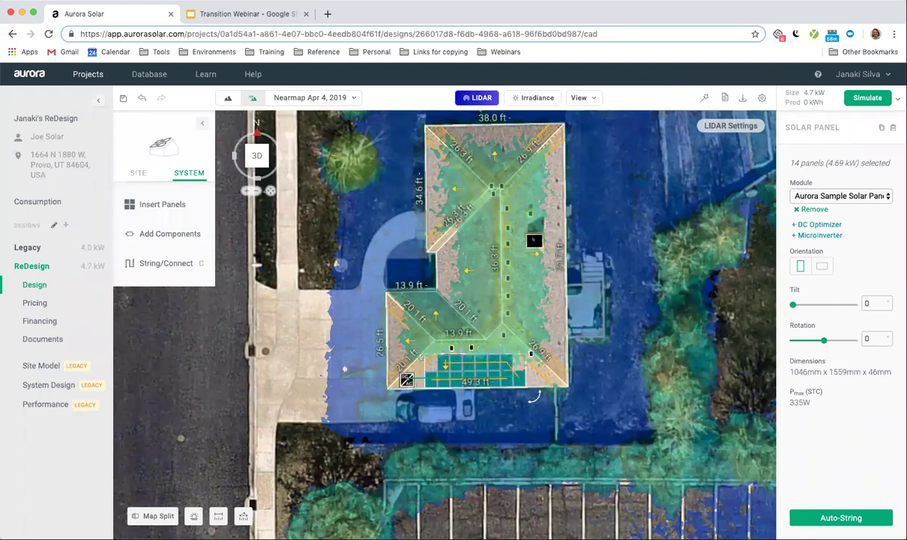
left_click(761, 99)
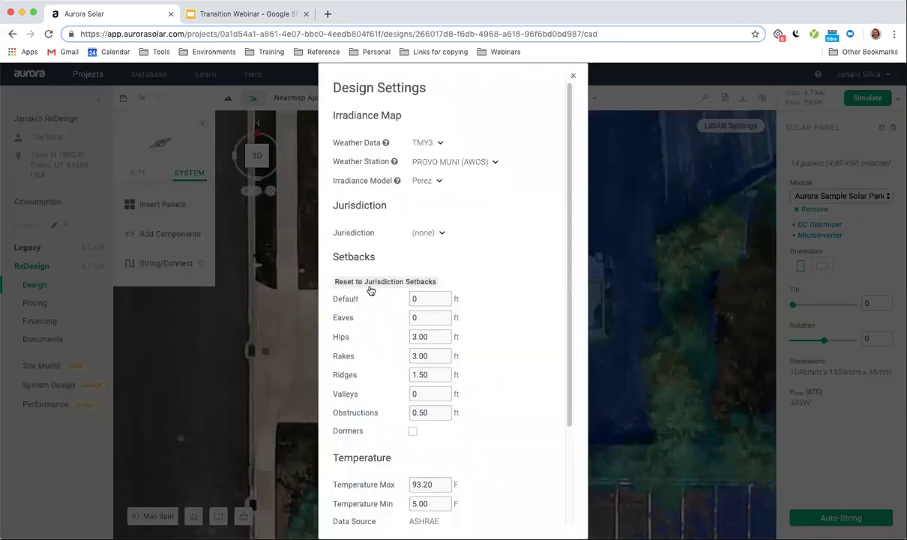
scroll(508, 372, "down", 2)
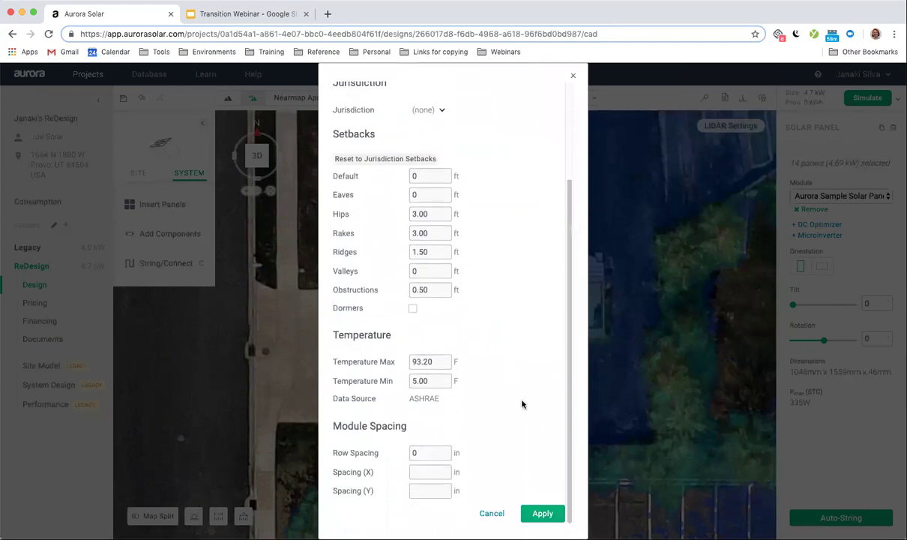
left_click(488, 514)
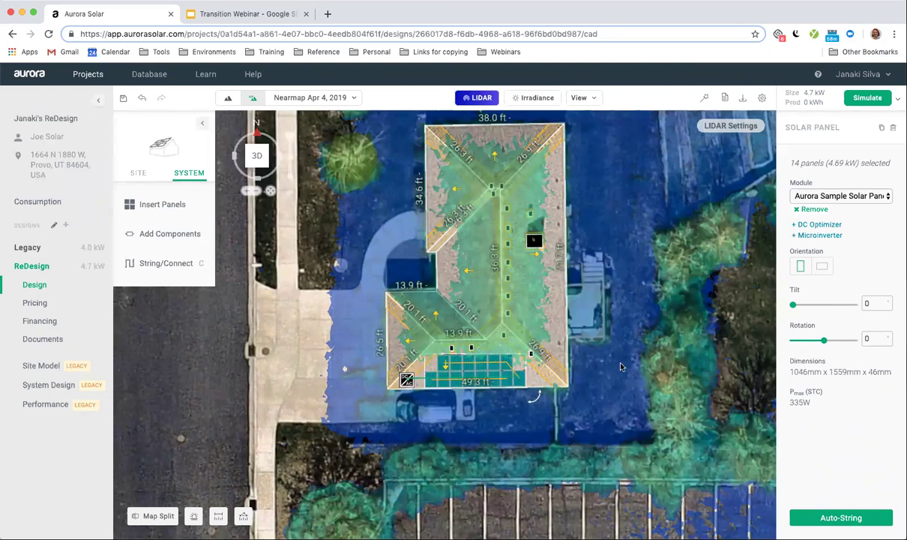
Step: Fill the east roof face with 31 more panels, reaching 15.1 kW, and select all panels
mouse_move(154, 207)
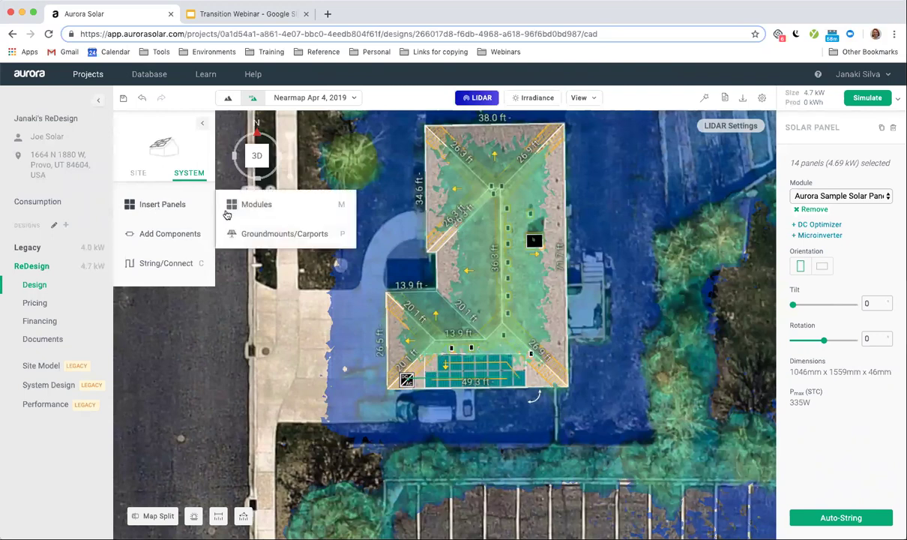
left_click(266, 205)
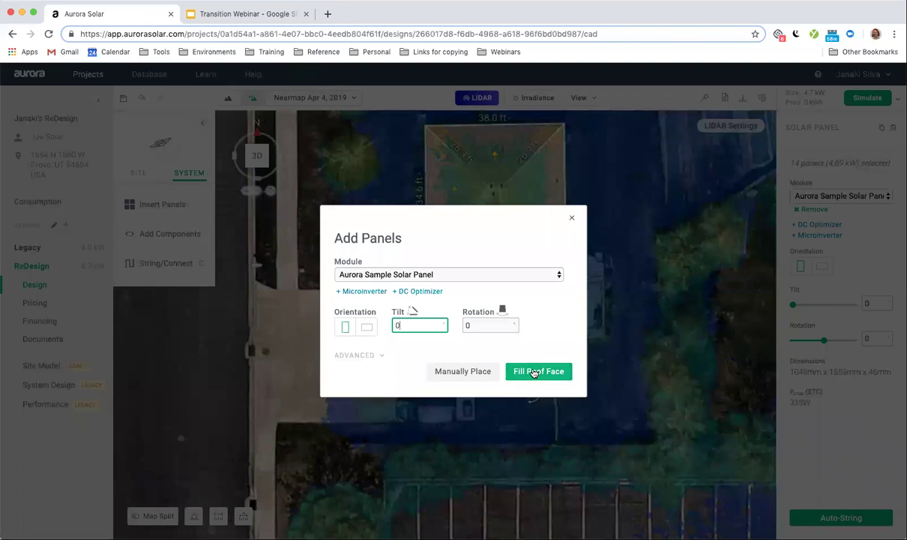
left_click(533, 372)
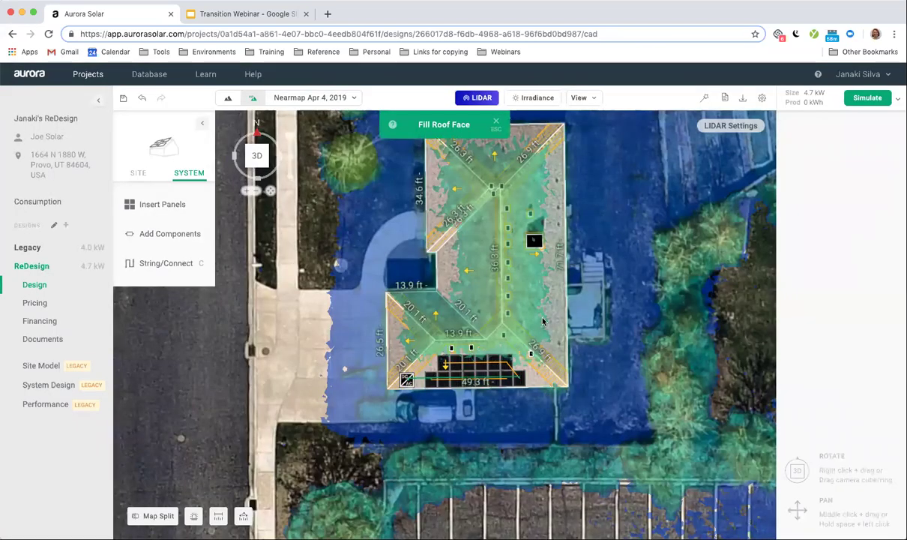
left_click(521, 319)
left_click(565, 359)
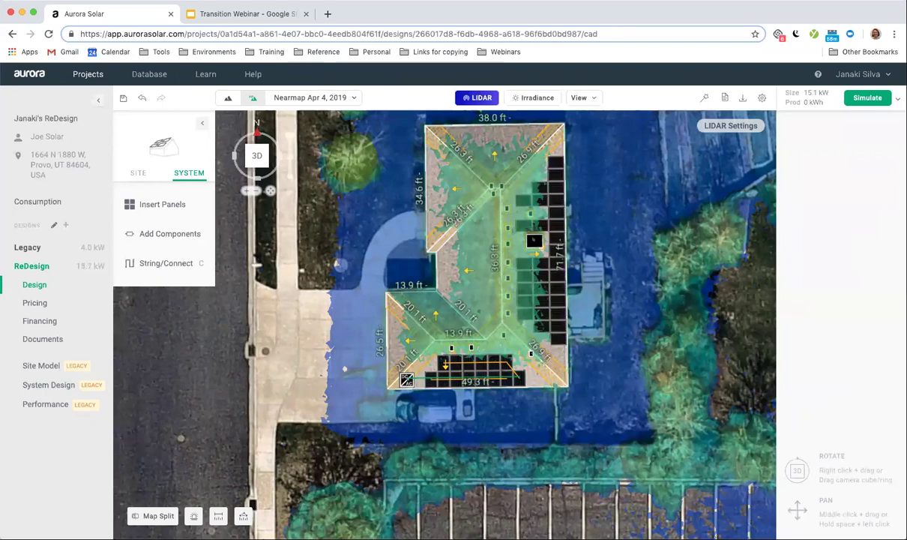
left_click_drag(396, 112, 633, 349)
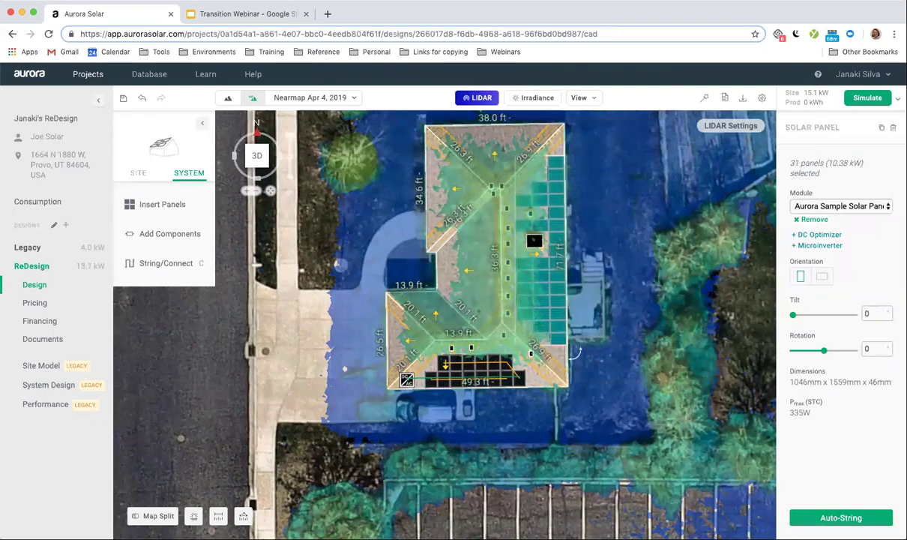
Step: Auto-string all panels of the 15.1 kW ReDesign and save it
left_click(839, 518)
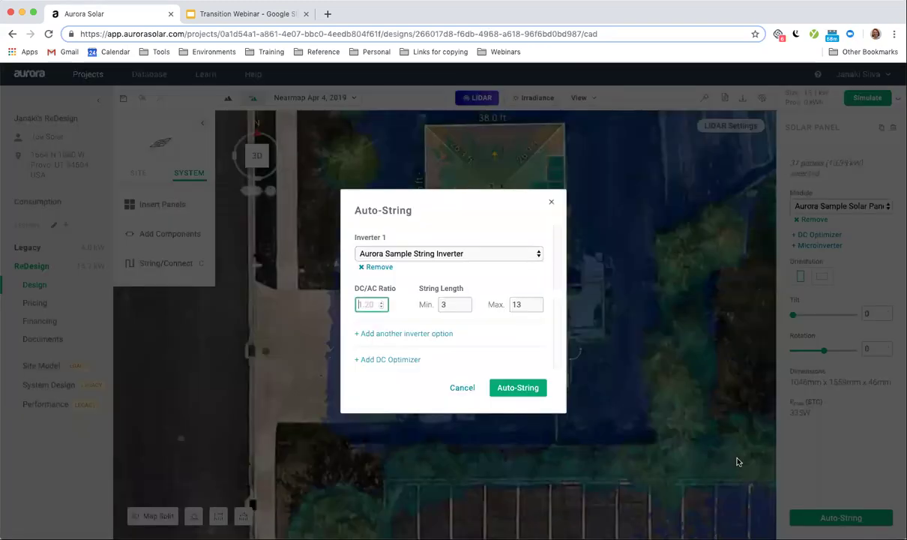
left_click(523, 391)
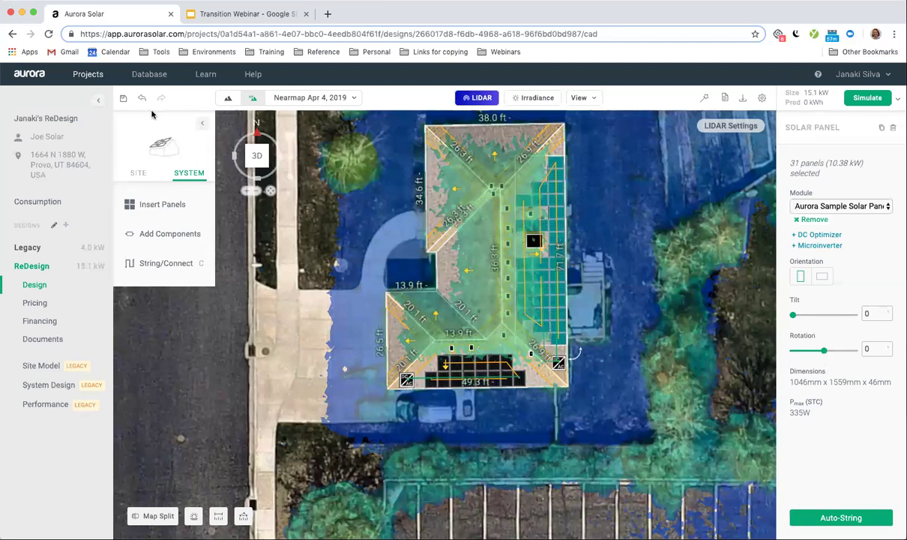
left_click(124, 100)
Step: Simulate the Legacy design's performance (6,472 kWh/year), then reopen the ReDesign's design view
left_click(27, 241)
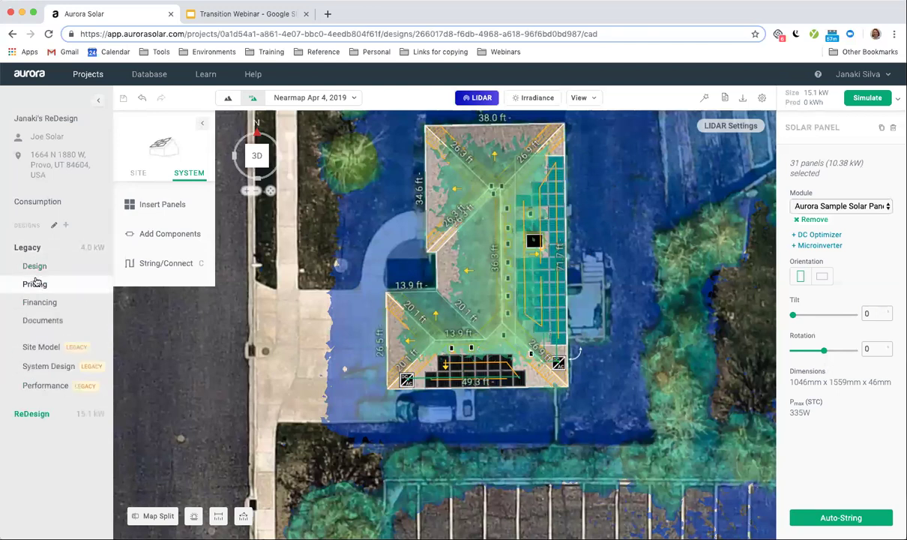
left_click(35, 364)
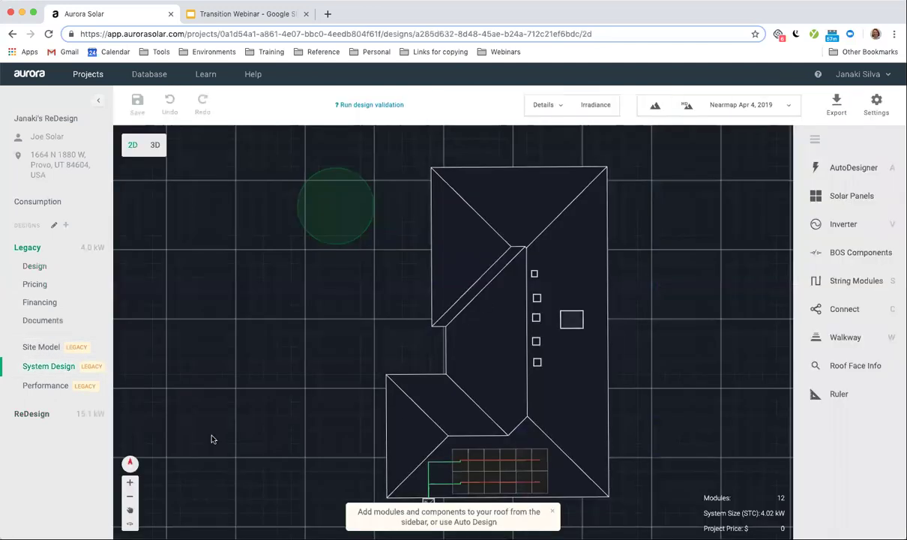
left_click(45, 386)
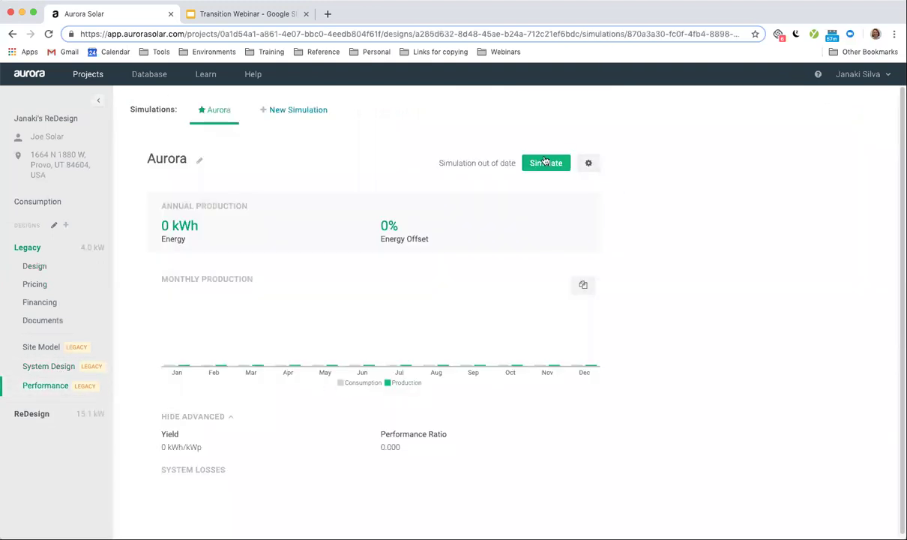
left_click(545, 163)
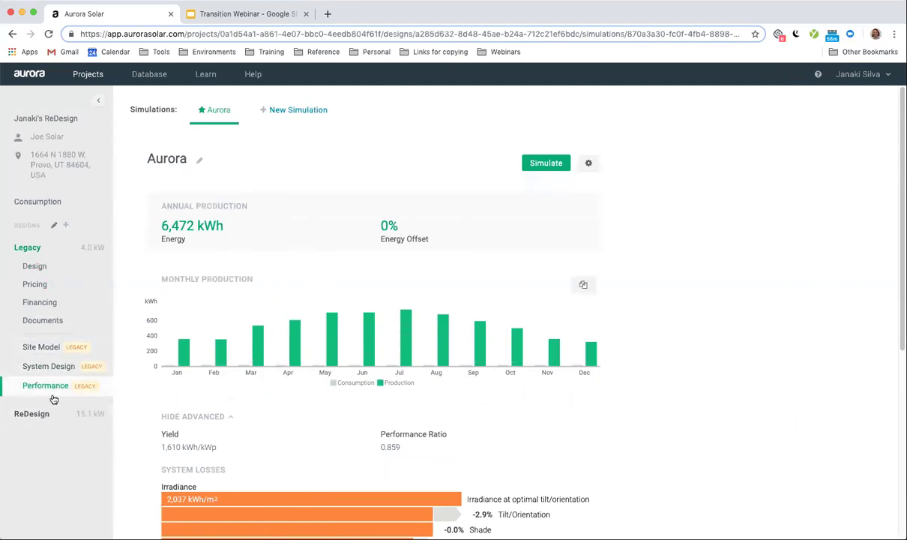
left_click(34, 413)
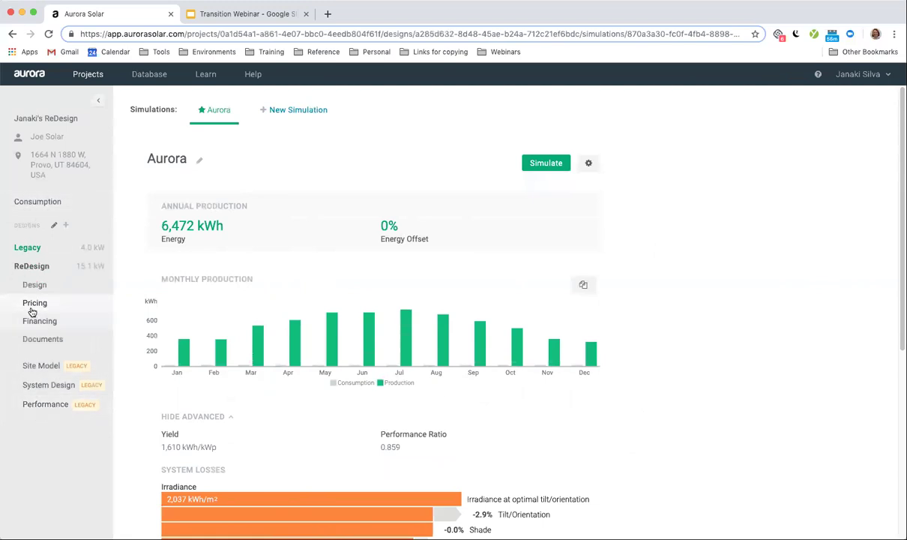
left_click(36, 285)
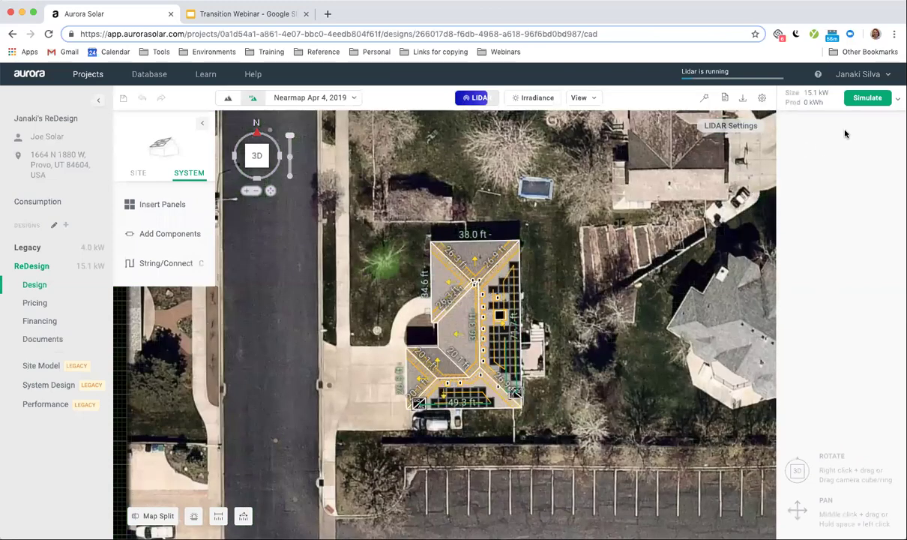
Step: Simulate the ReDesign (16,045 kWh/year) and review its yield, performance ratio and losses
left_click(866, 98)
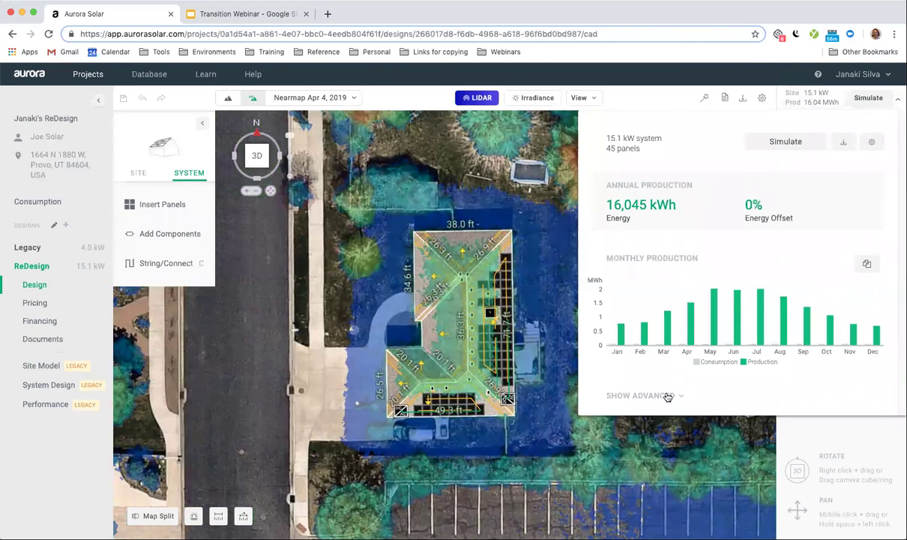
left_click(636, 394)
scroll(738, 299, "down", 3)
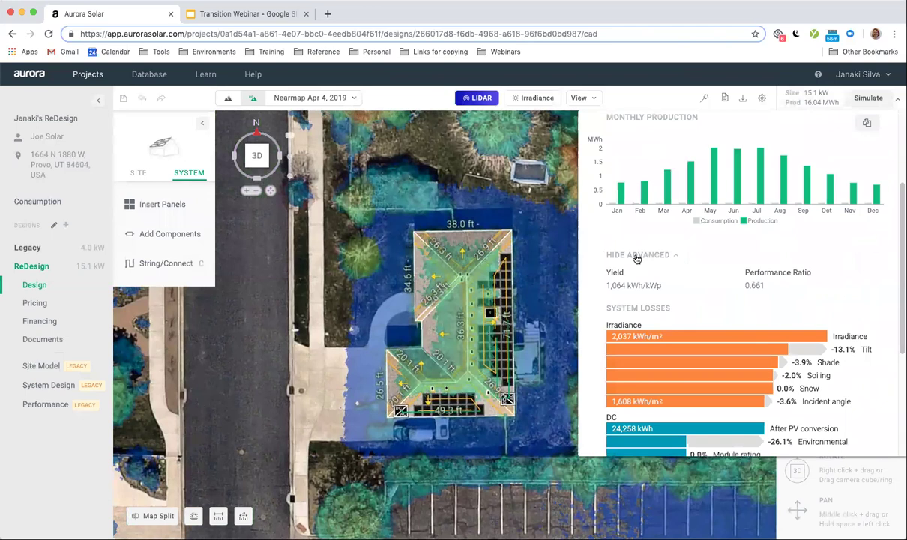
scroll(705, 279, "down", 3)
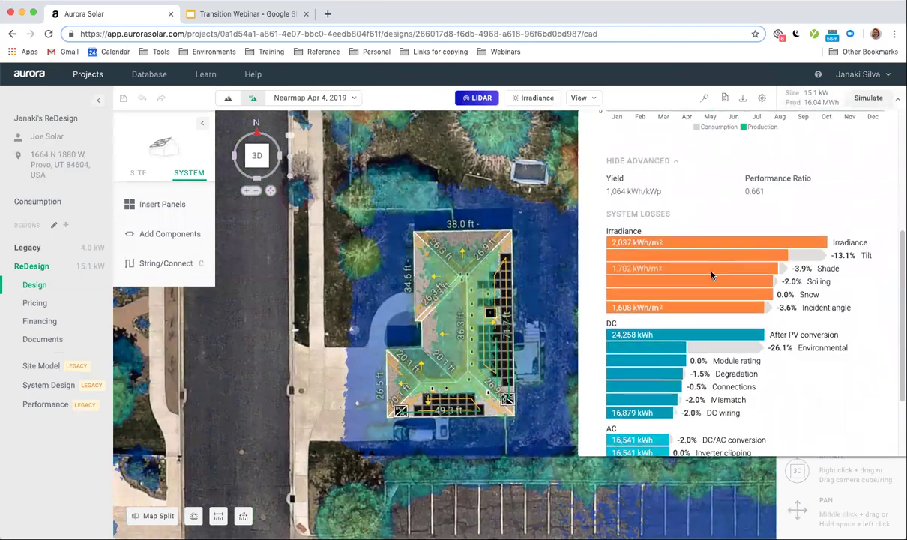
scroll(716, 276, "down", 1)
scroll(719, 274, "up", 10)
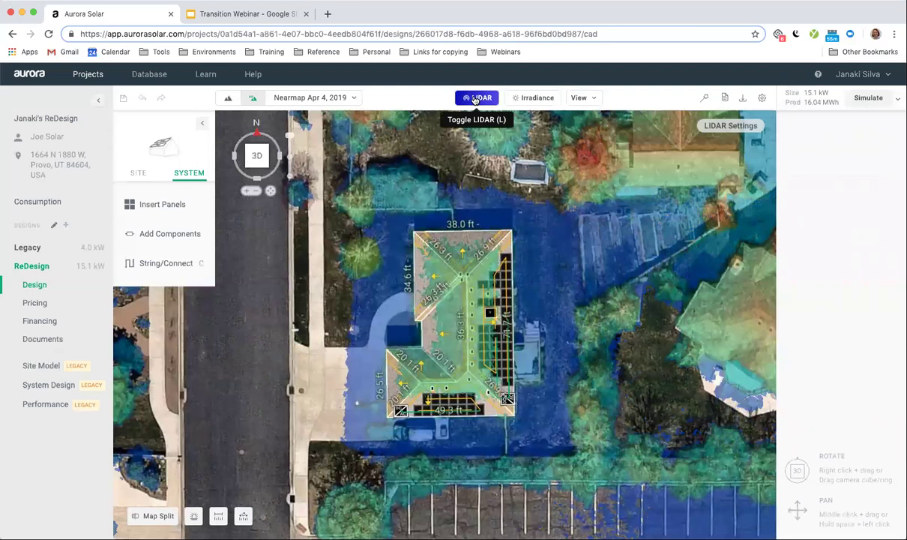
Step: Turn off LIDAR and generate the annual irradiance heat map on the ReDesign roof
left_click(474, 100)
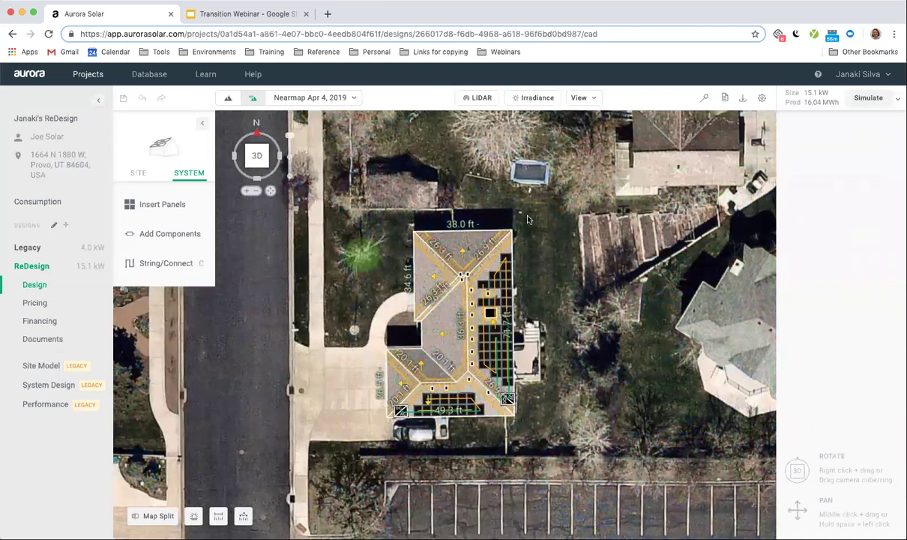
left_click(530, 99)
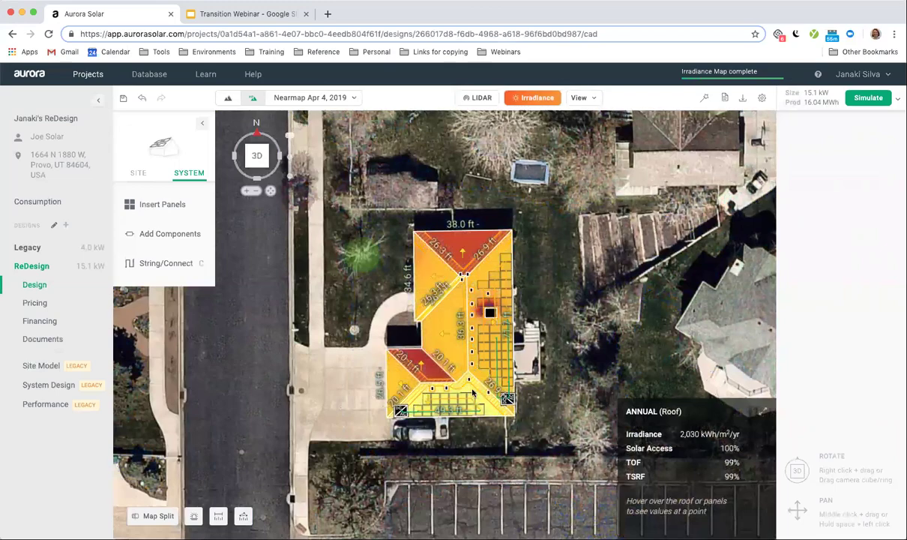
scroll(523, 392, "up", 5)
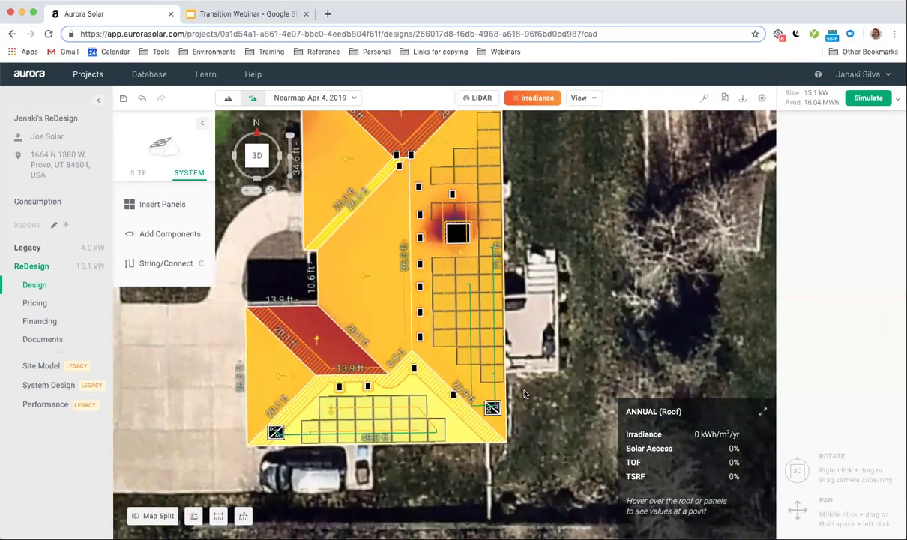
scroll(527, 402, "down", 2)
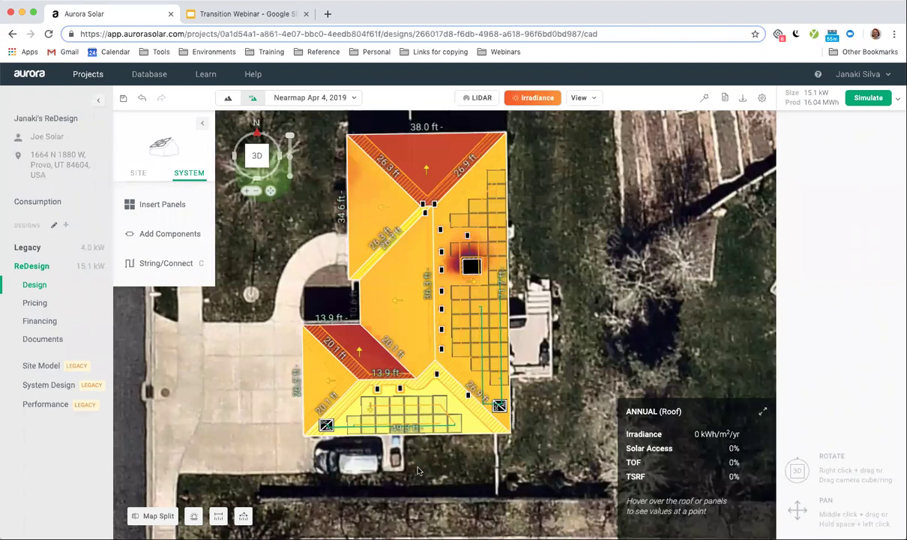
left_click(193, 517)
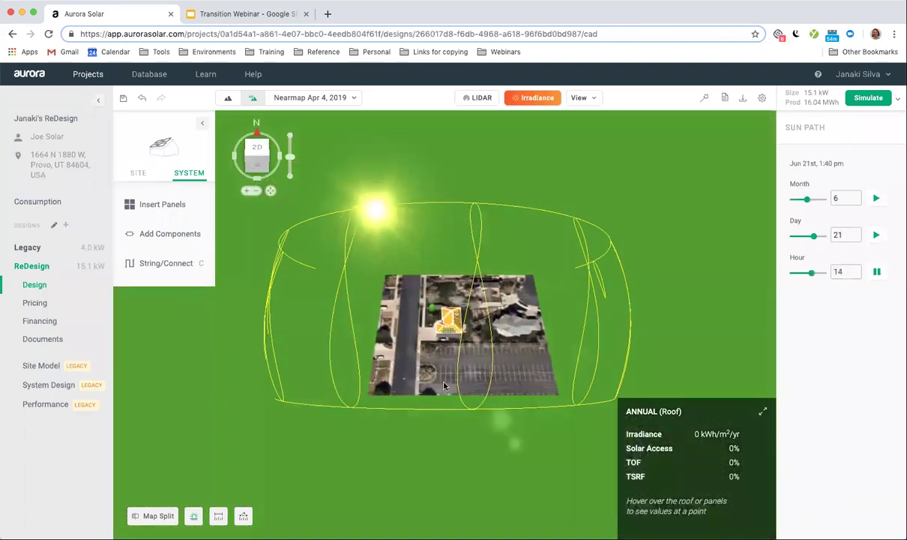
scroll(443, 386, "up", 5)
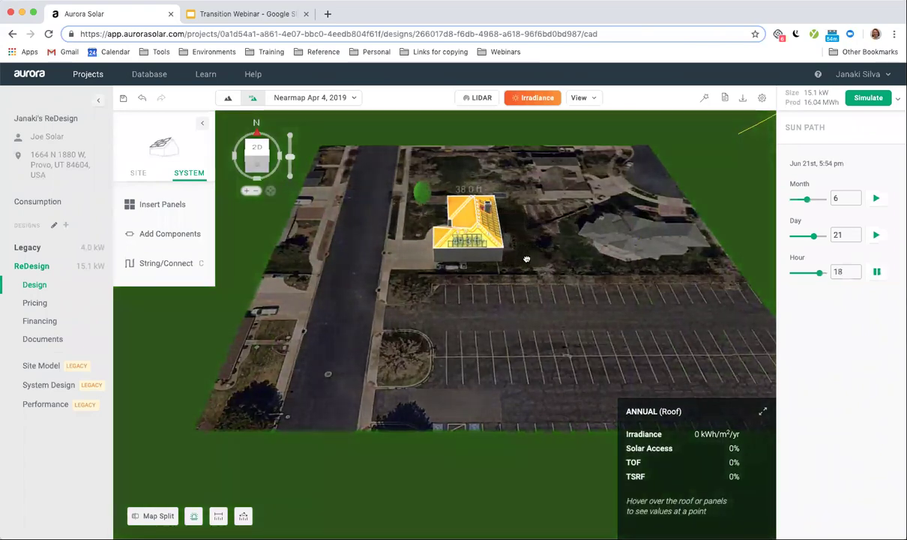
scroll(525, 360, "up", 3)
scroll(499, 363, "up", 3)
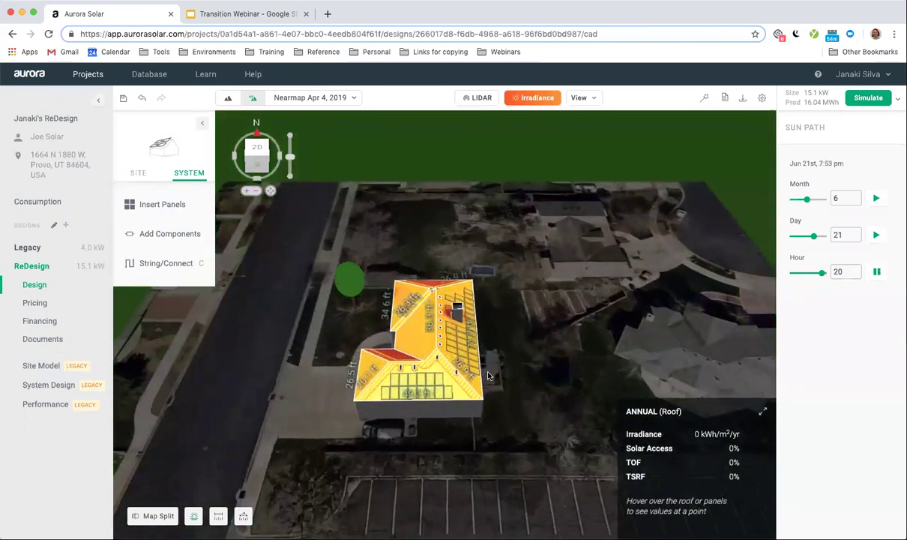
scroll(487, 374, "up", 2)
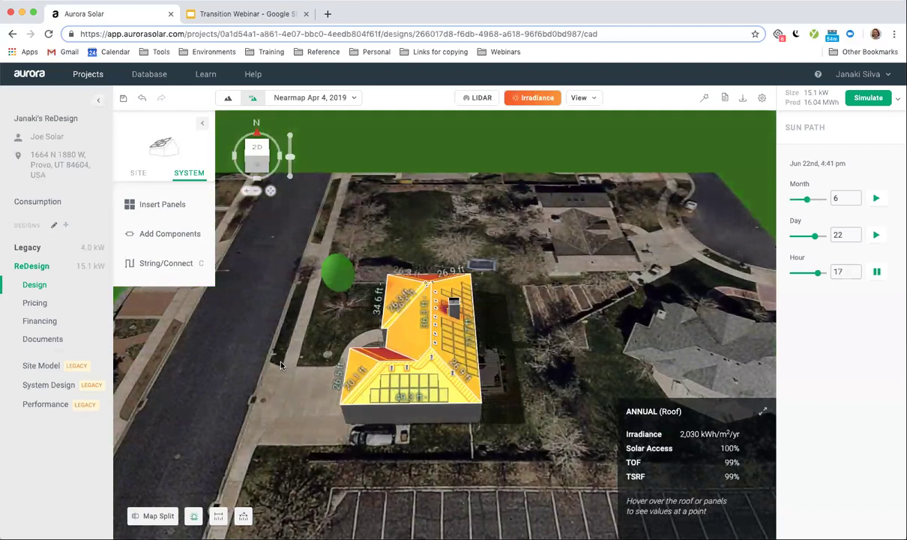
left_click(192, 517)
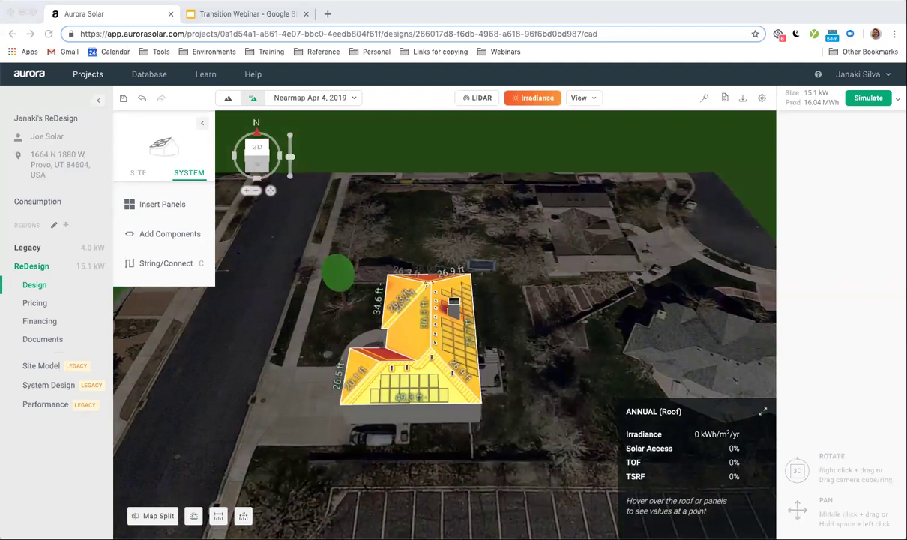
right_click_drag(493, 313, 522, 376)
key("v")
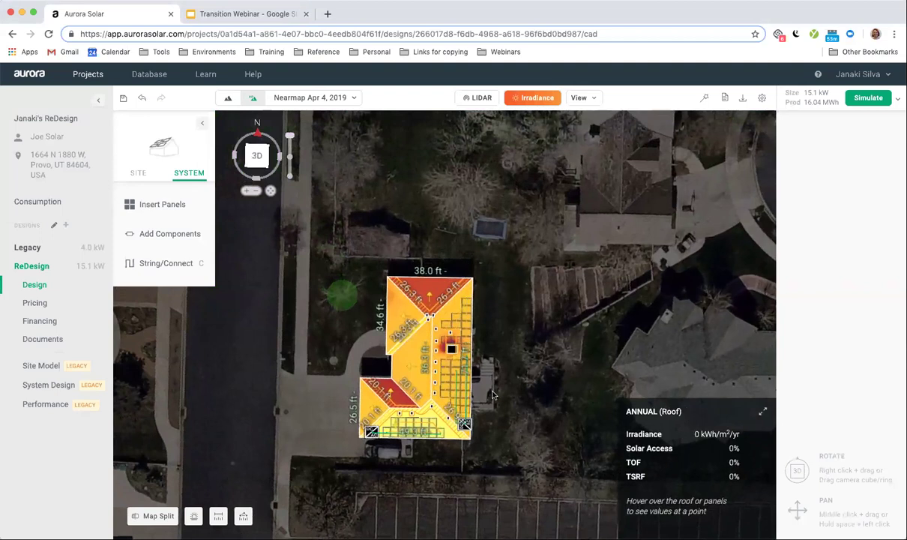
Step: Draw a flat SmartRoof rectangle about 72 ft long beside the house's east roof
left_click(138, 176)
mouse_move(202, 197)
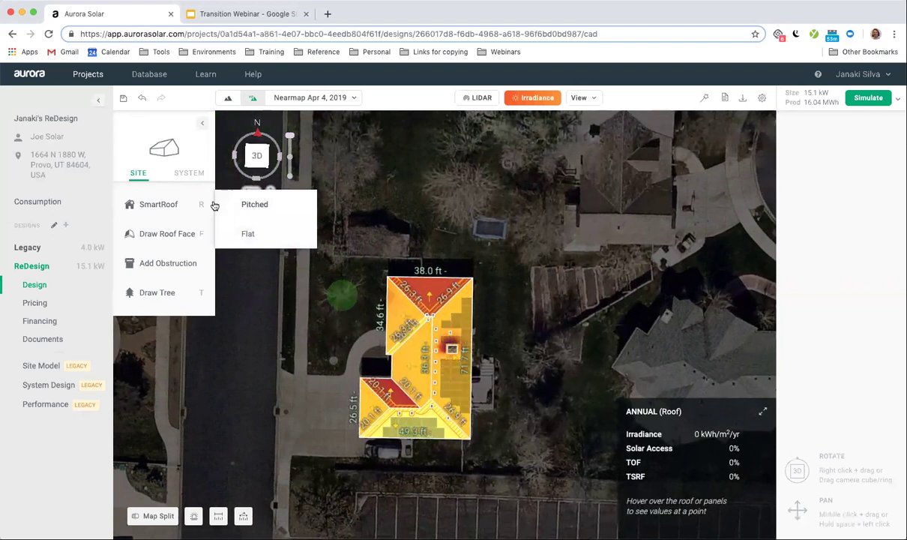
left_click(249, 233)
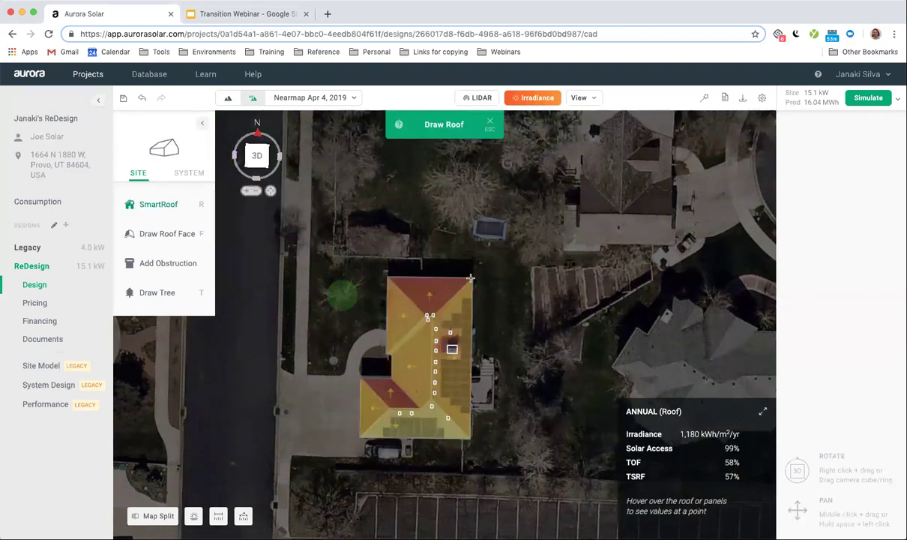
left_click(470, 278)
left_click(495, 278)
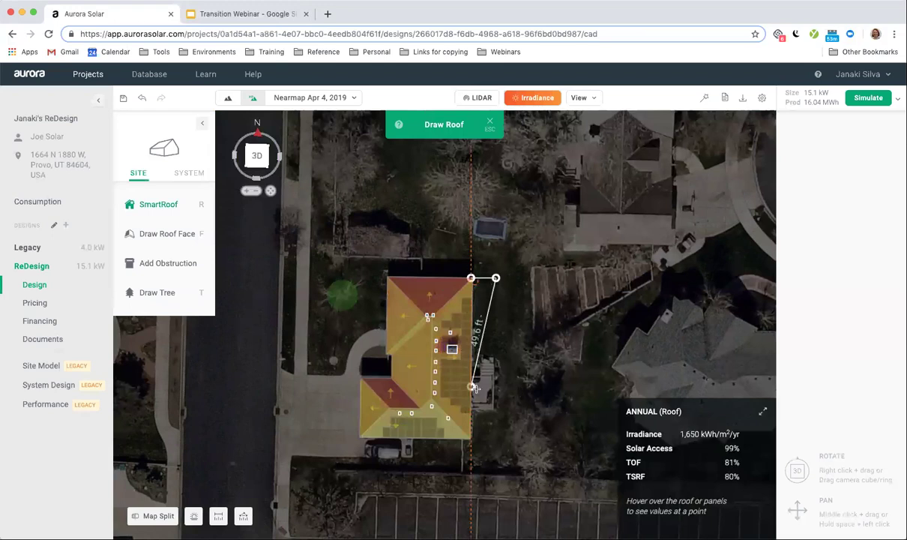
left_click(495, 439)
left_click(471, 439)
left_click(471, 278)
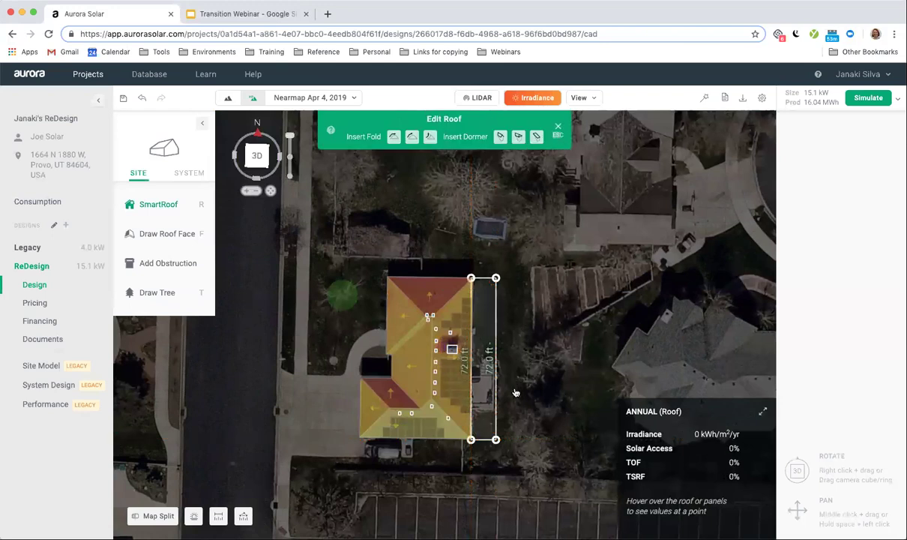
key("Escape")
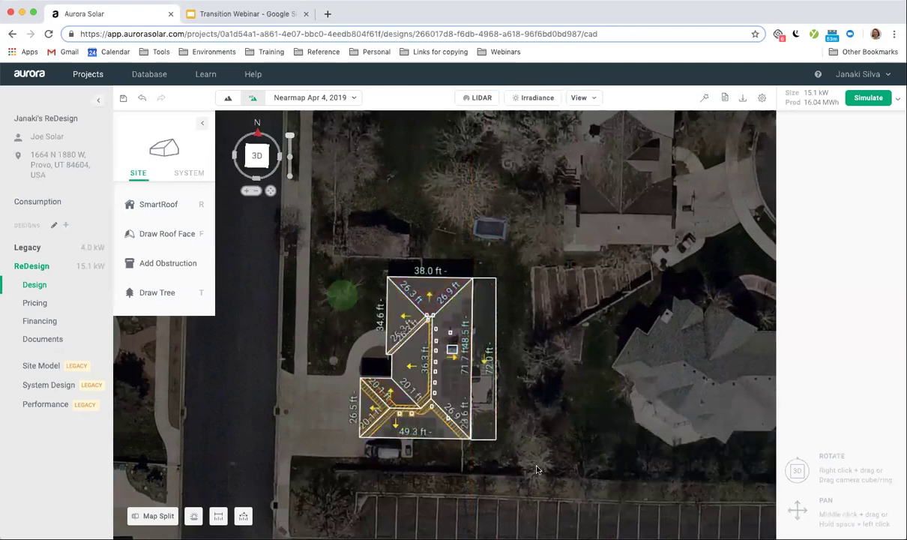
Step: In 3D, lift the new flat roof's base from 9.84 ft to about 12.11 ft, then return to 2D
right_click_drag(532, 477, 487, 292)
left_click(481, 320)
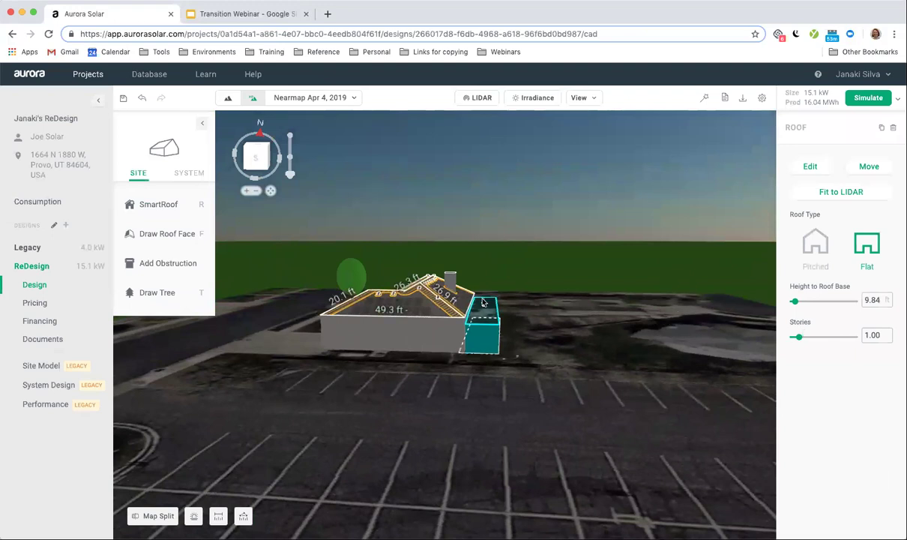
left_click(481, 294)
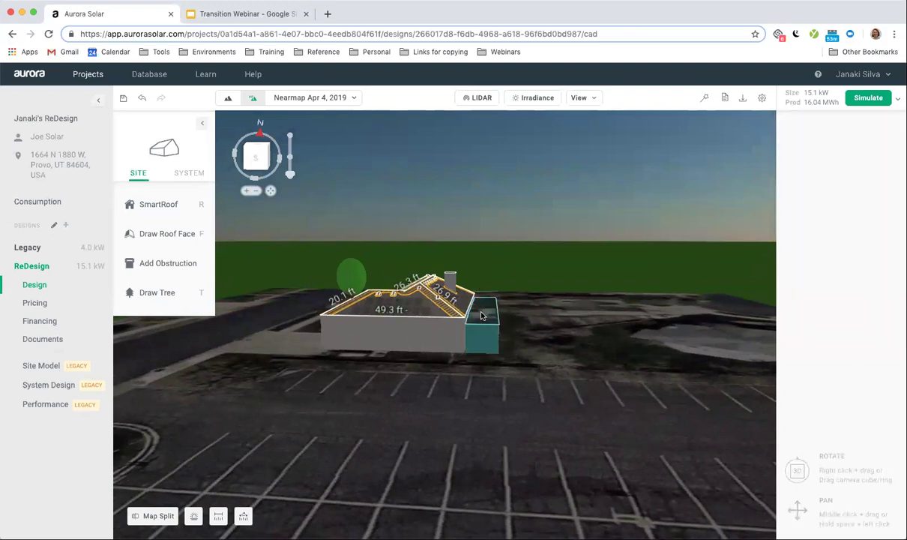
left_click(482, 308)
left_click_drag(484, 295, 487, 293)
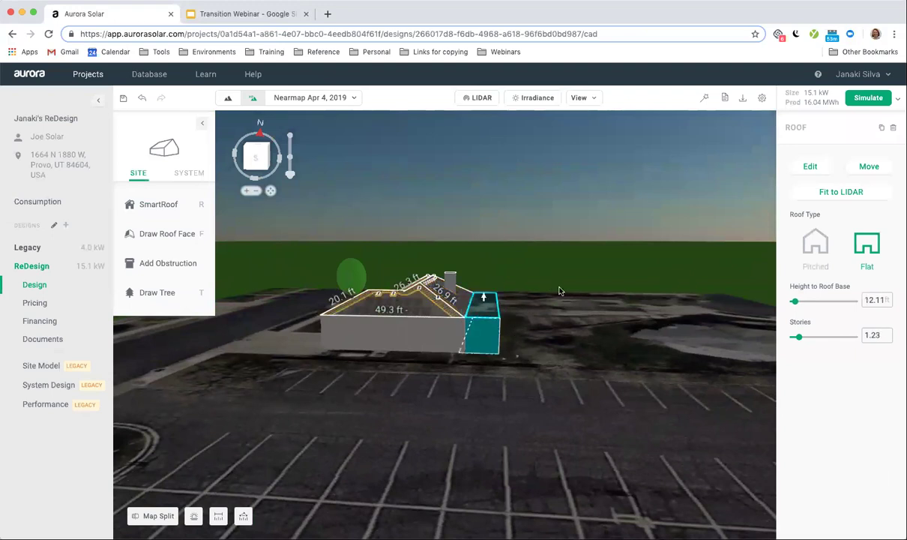
key("Escape")
left_click(256, 155)
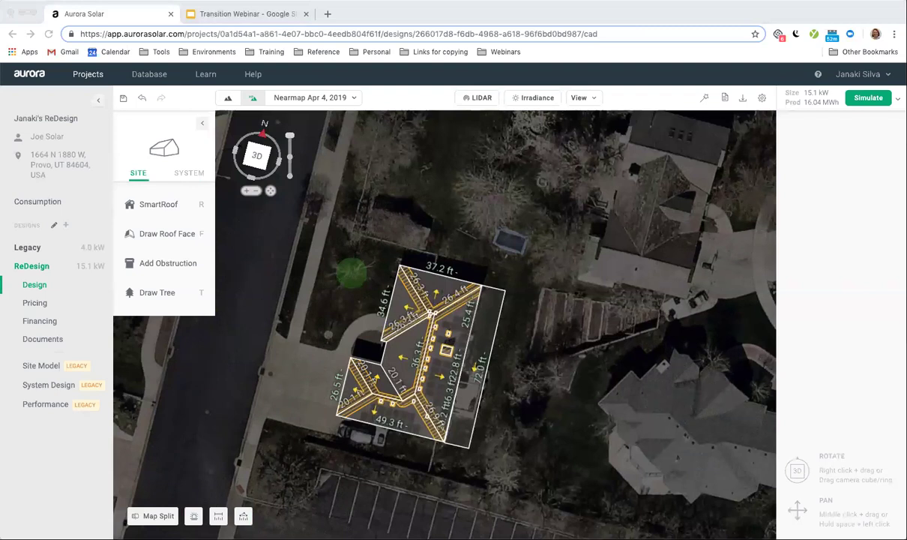
left_click(431, 52)
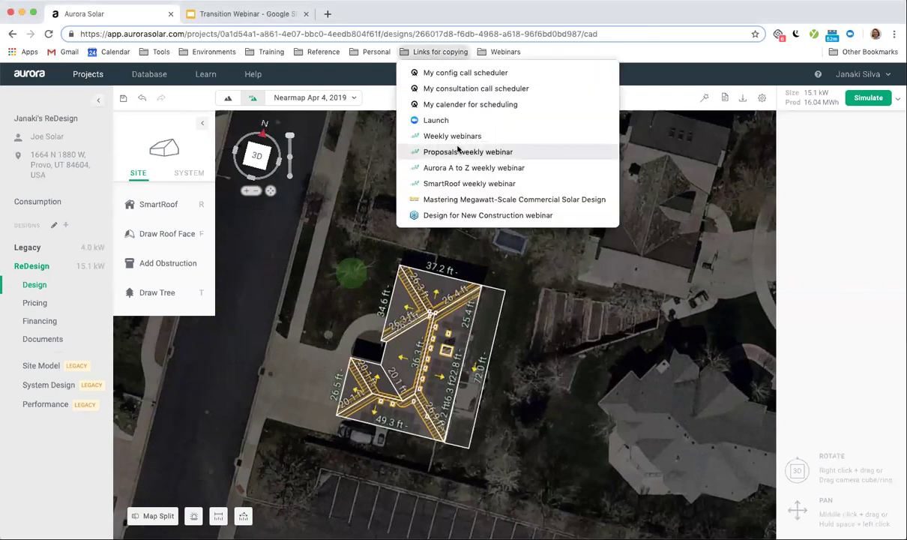
right_click(466, 183)
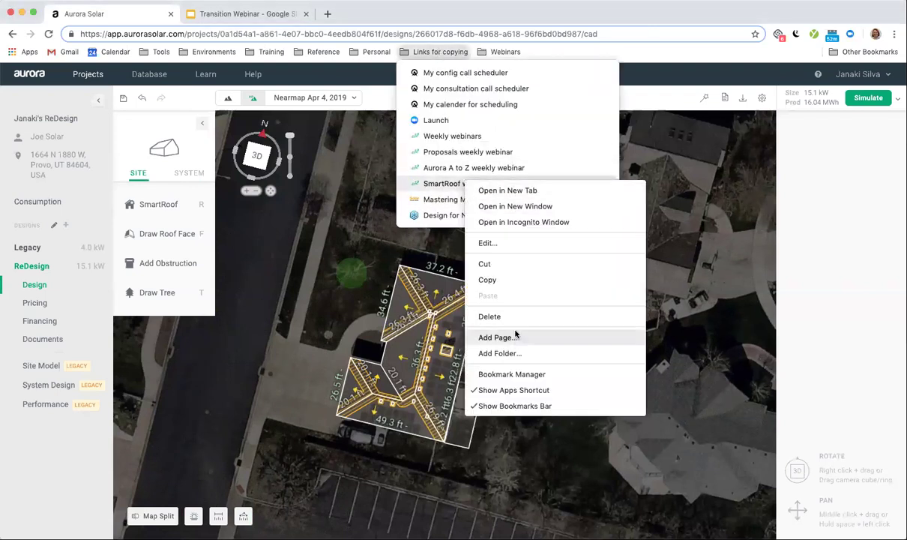
left_click(488, 279)
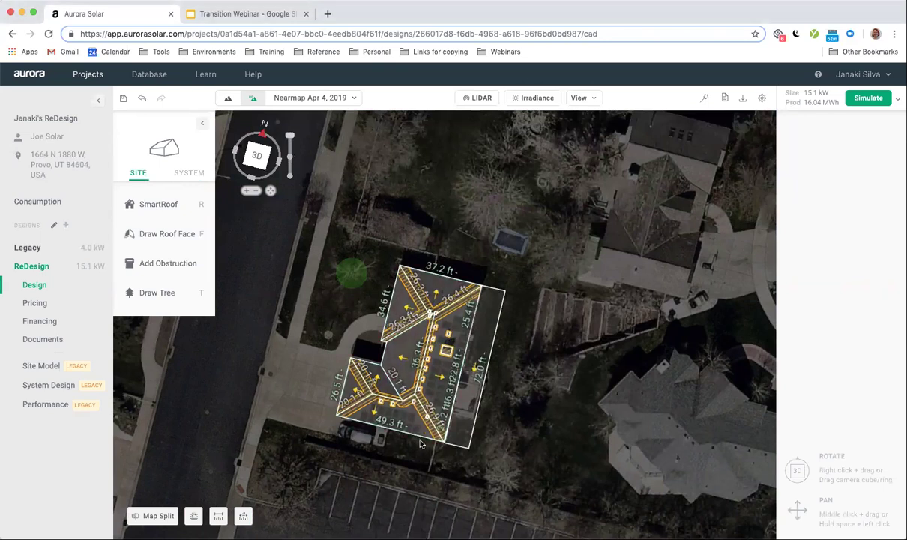
left_click(398, 414)
double_click(398, 415)
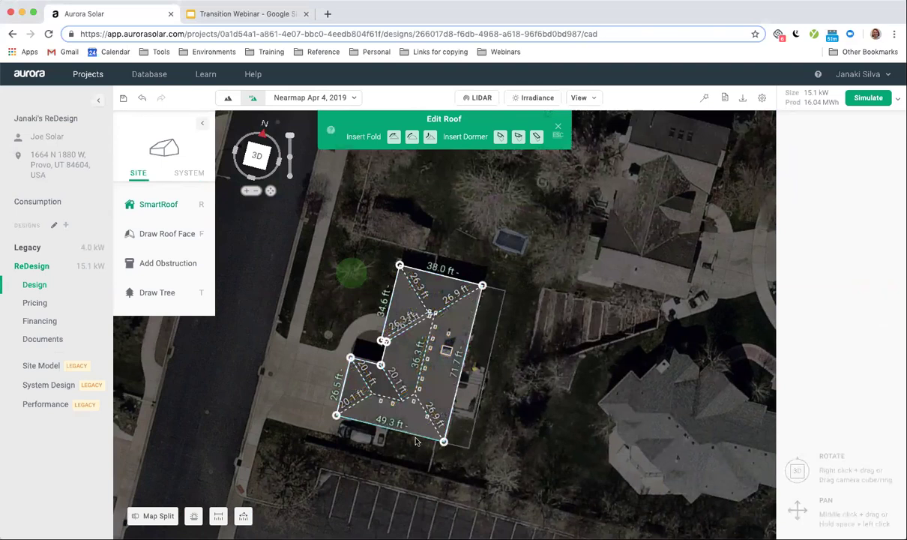
left_click(417, 439)
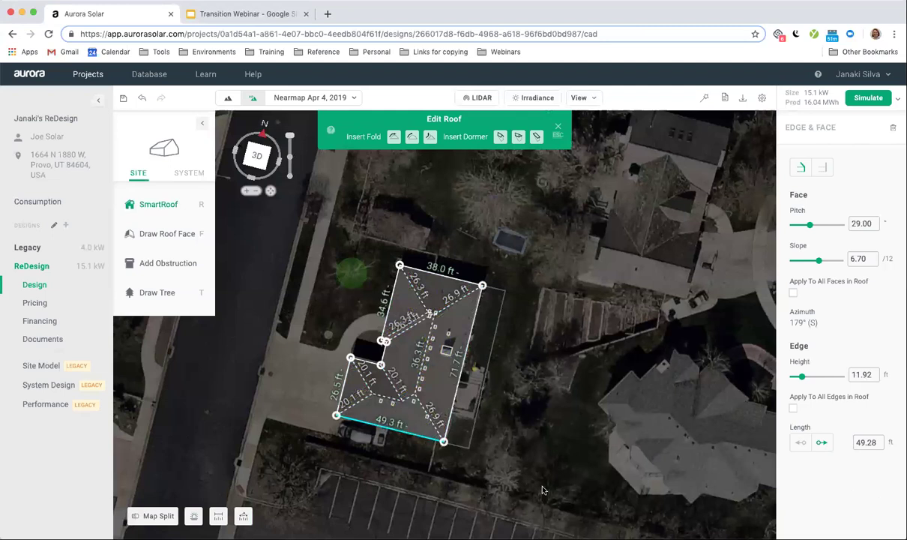
left_click(433, 358)
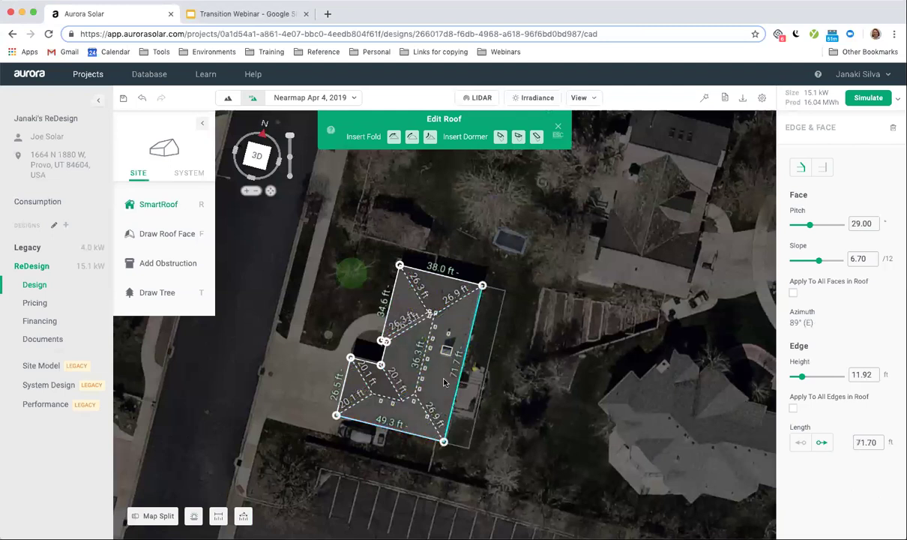
left_click(388, 427)
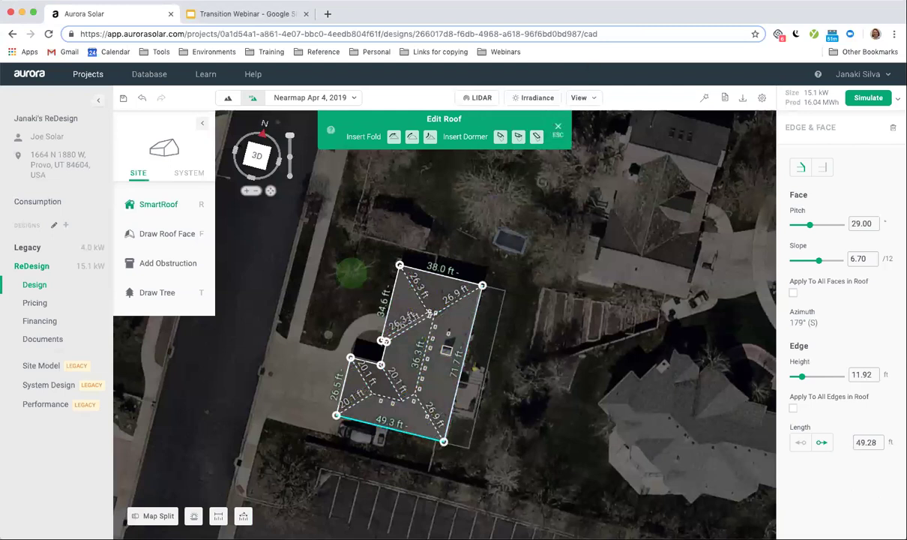
key("Escape")
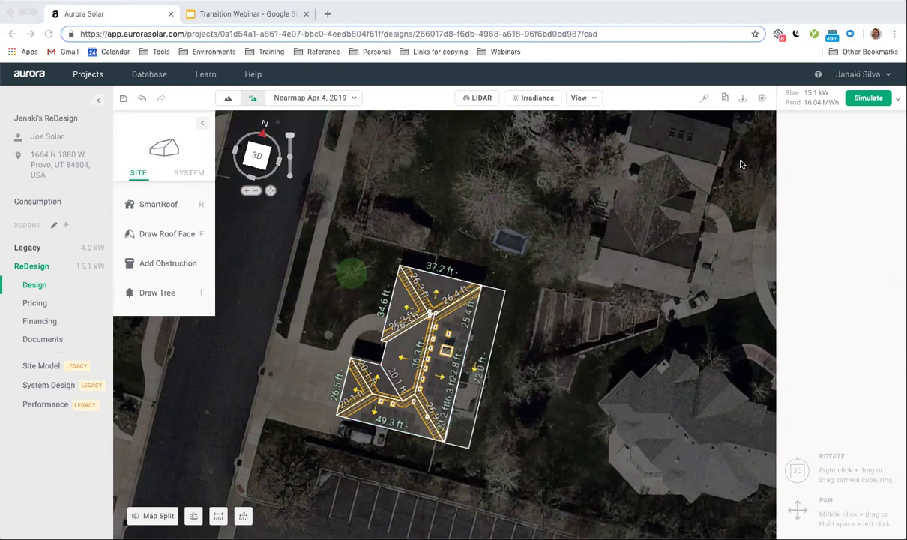
left_click(817, 75)
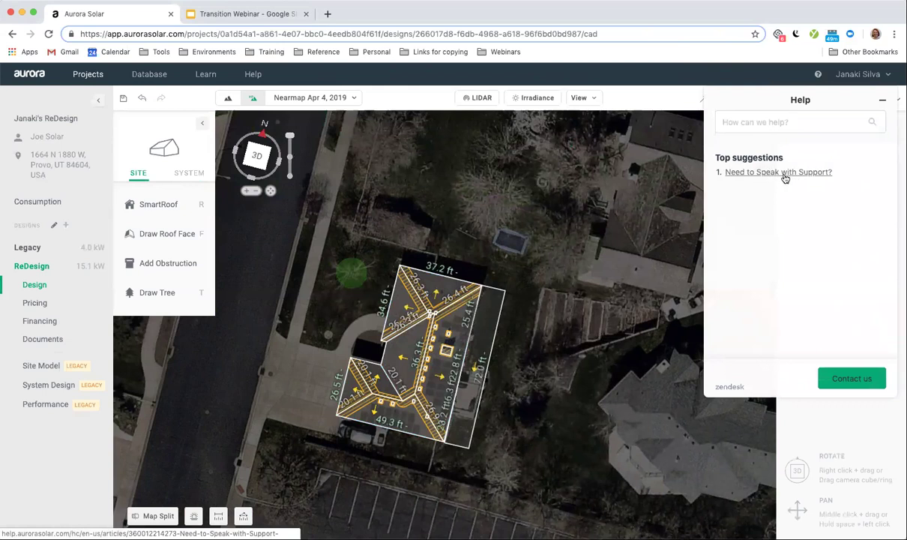
left_click(849, 381)
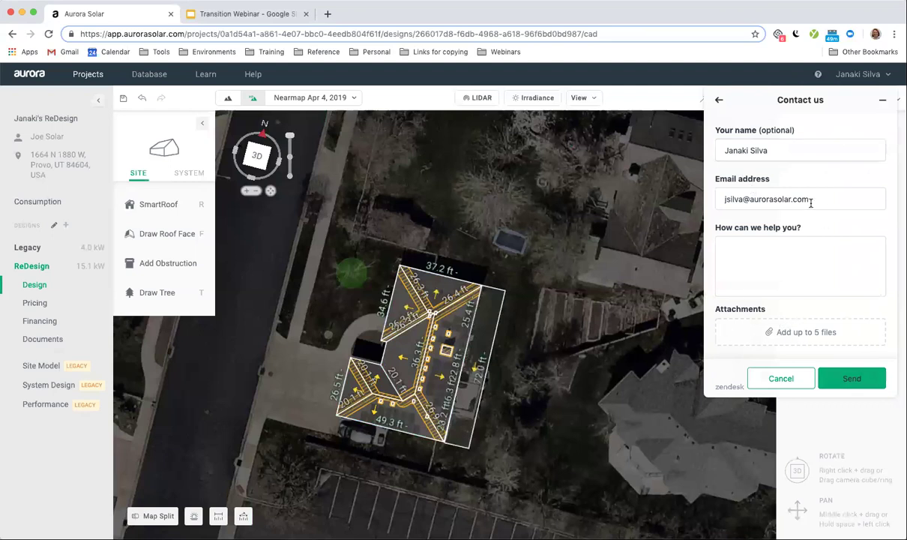
left_click(760, 380)
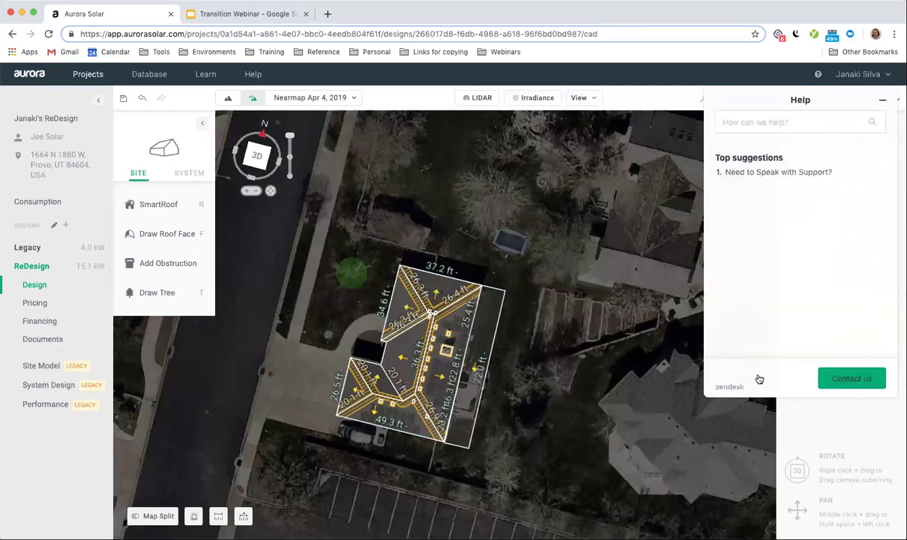
left_click(884, 102)
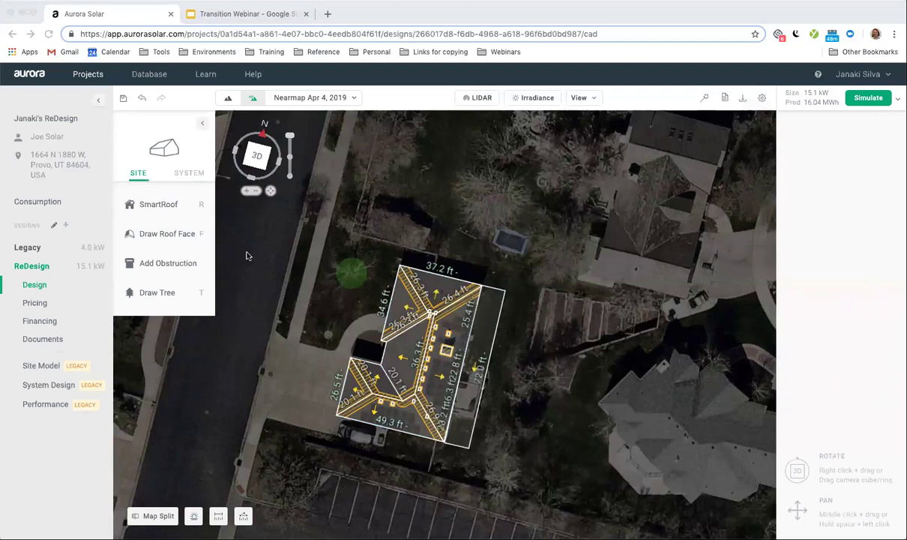
Step: Open Design Settings, scroll through them, and cancel without applying any changes
left_click(391, 214)
mouse_move(543, 425)
right_mouse_down()
mouse_move(569, 418)
mouse_move(544, 430)
right_mouse_up()
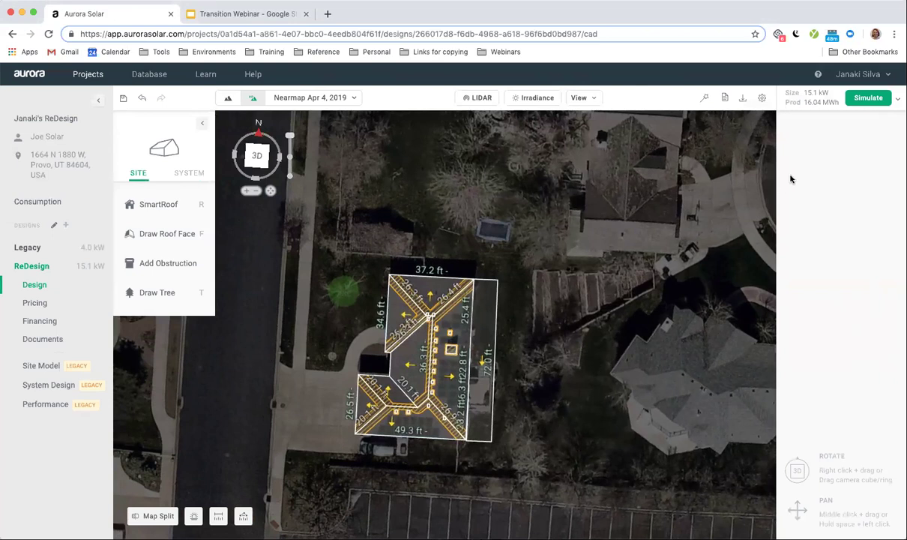
left_click(762, 99)
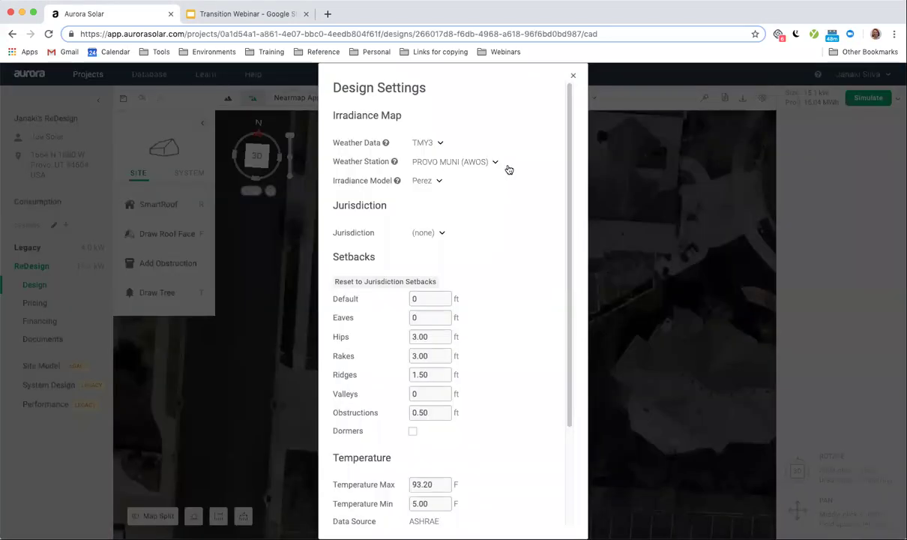
scroll(503, 330, "down", 1)
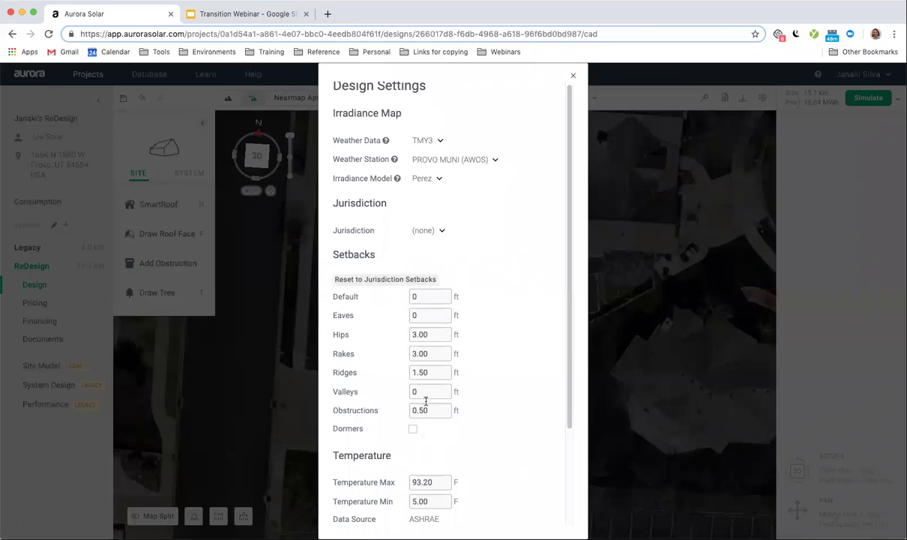
scroll(509, 338, "down", 3)
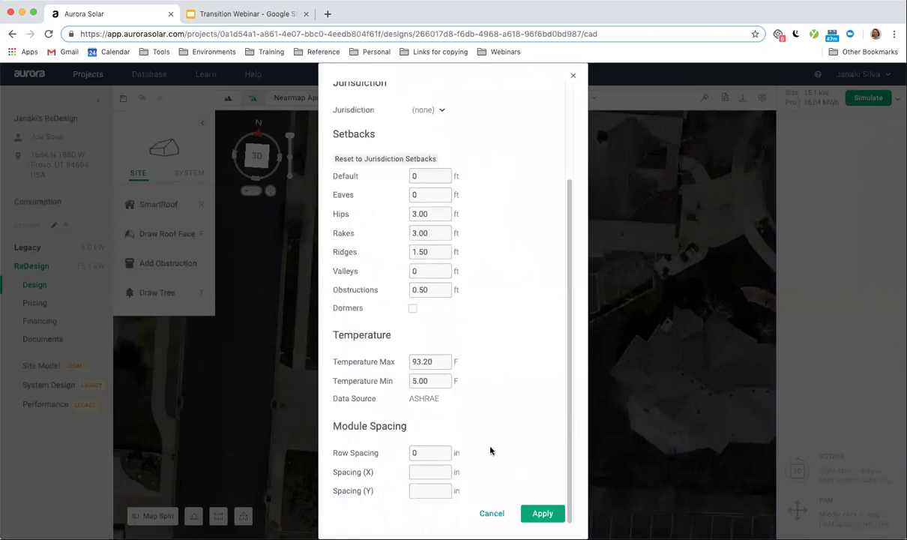
left_click(491, 513)
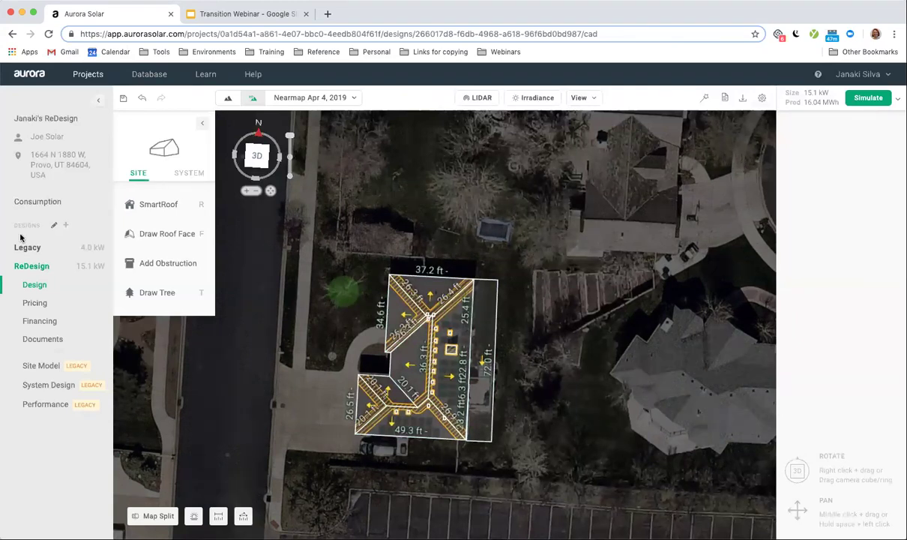
mouse_move(180, 265)
Step: Save the residential design, then open the Commercial project's Design 1 (188.6 kW flat-roof array)
left_click(97, 100)
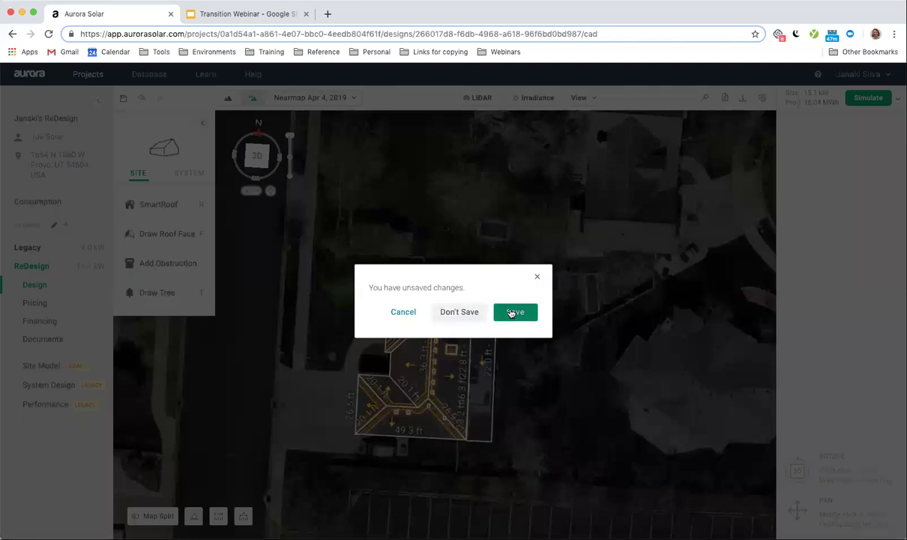
left_click(503, 310)
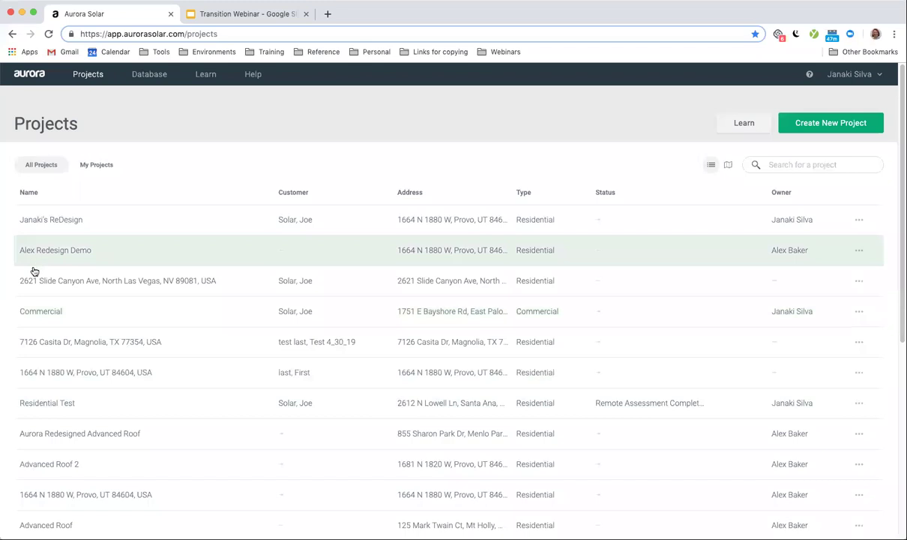
left_click(113, 311)
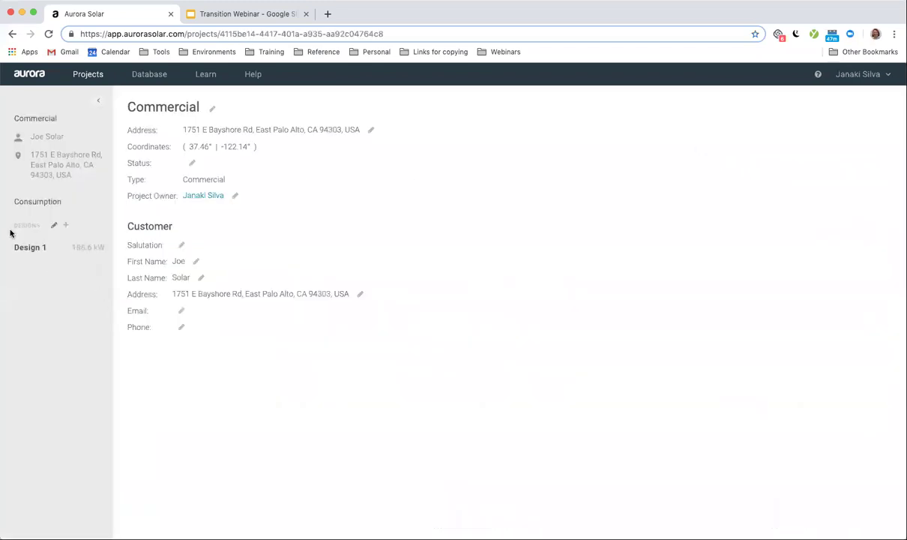
left_click(30, 250)
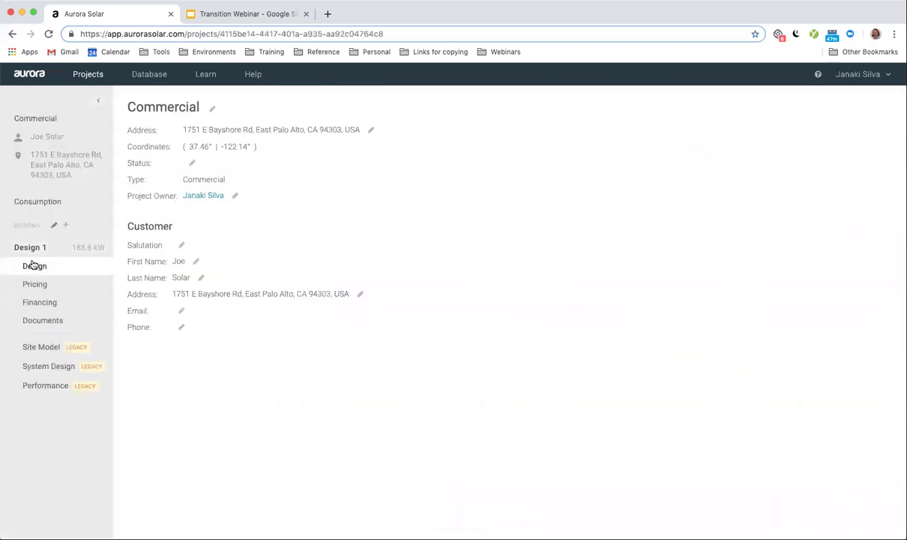
left_click(67, 265)
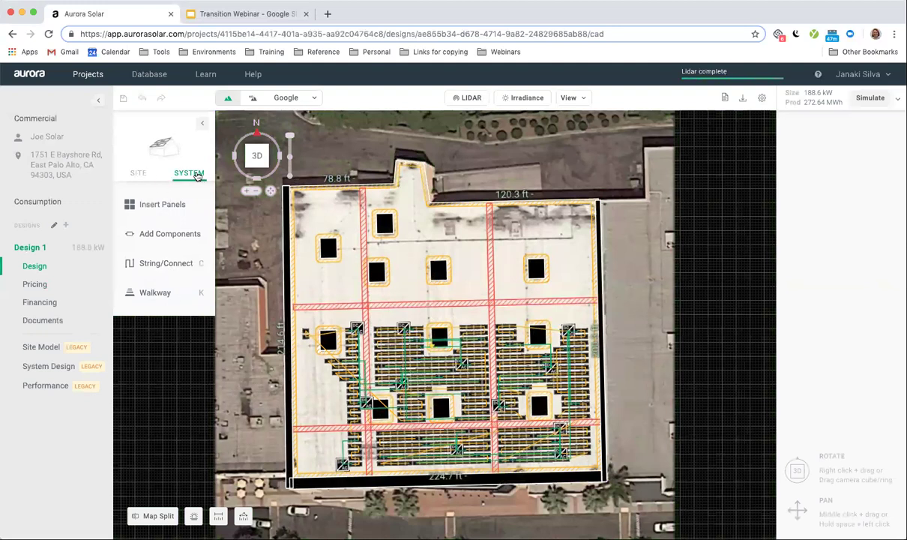
Step: Draw a 4.00 ft walkway with no cutouts from the roof's left edge to its right edge
left_click(148, 293)
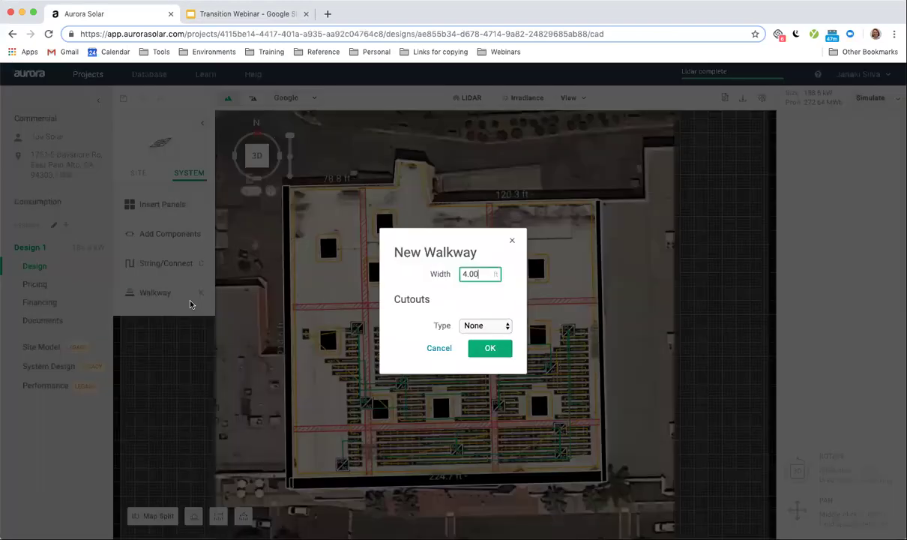
left_click(477, 325)
left_click(477, 325)
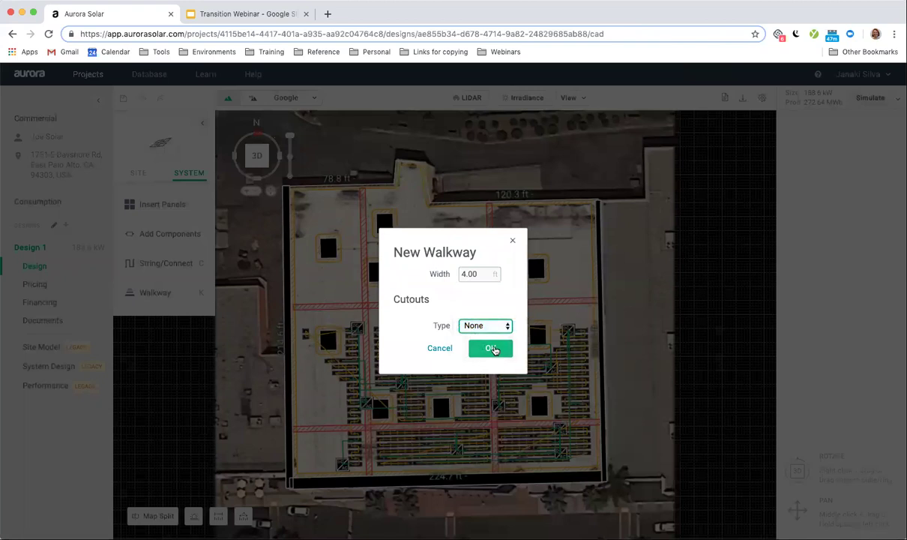
left_click(486, 348)
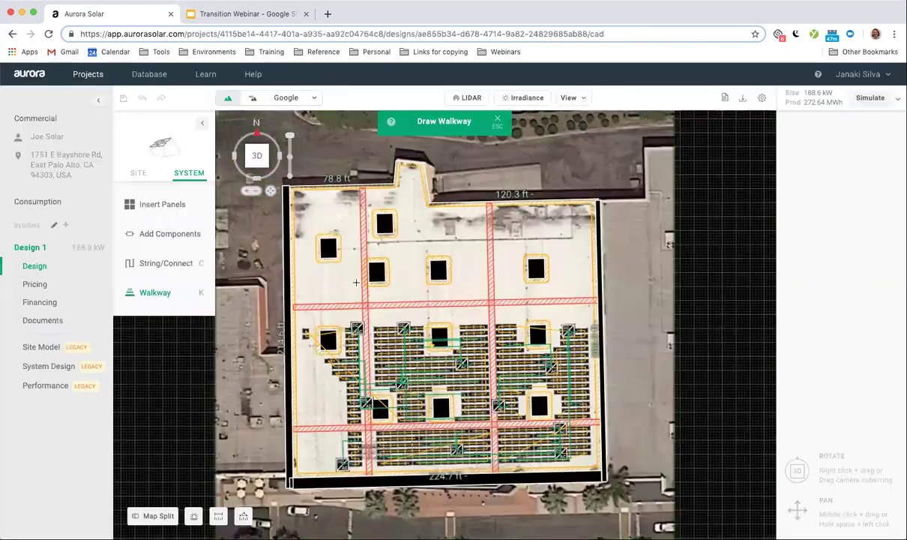
left_click(288, 264)
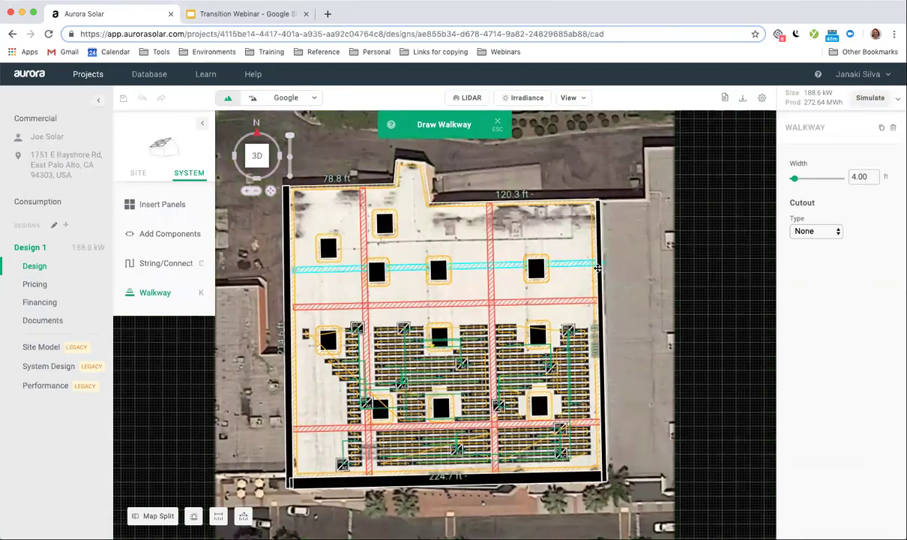
left_click(597, 267)
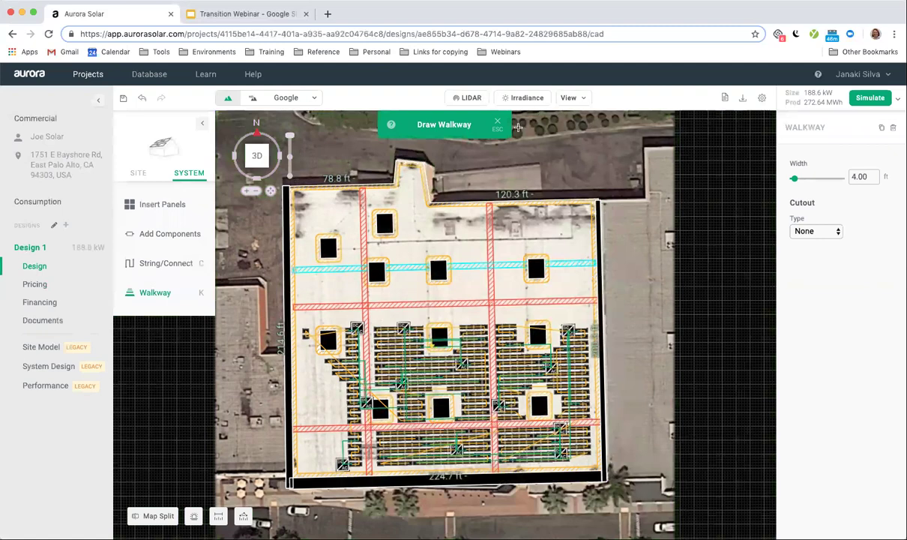
key("Escape")
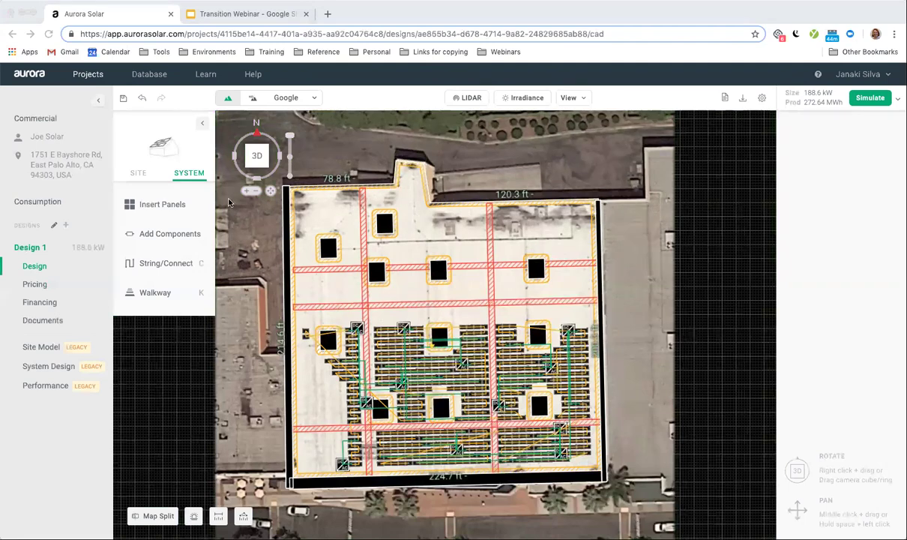
Step: Discard the commercial changes and reopen the residential ReDesign in the 2D satellite view
left_click(87, 74)
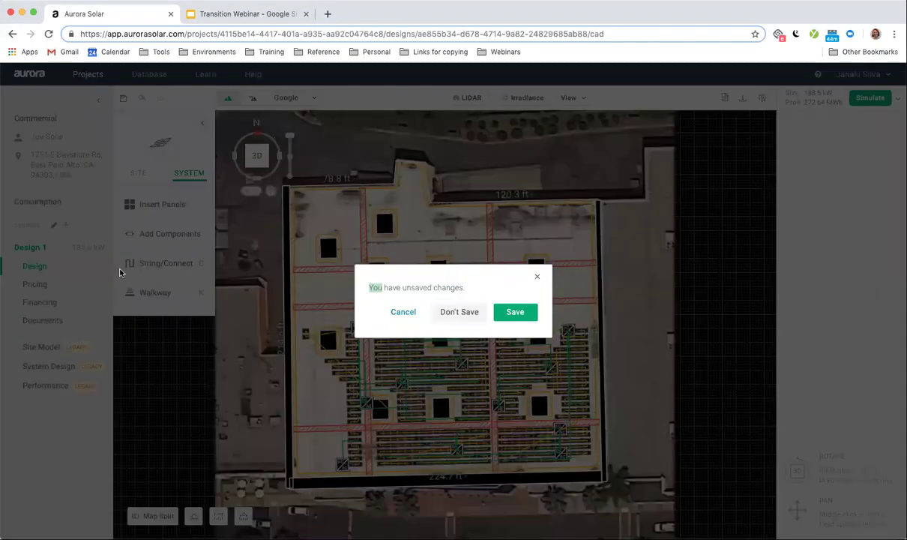
left_click(461, 314)
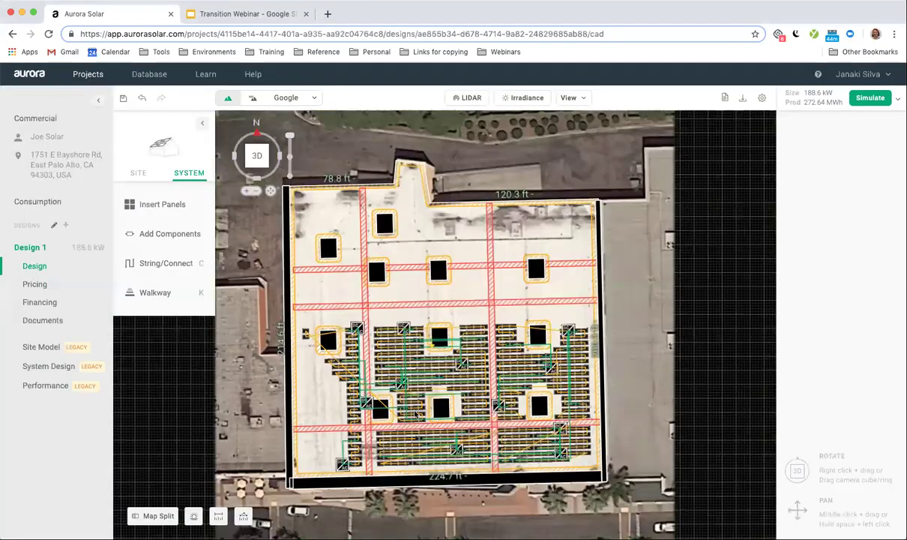
left_click(133, 207)
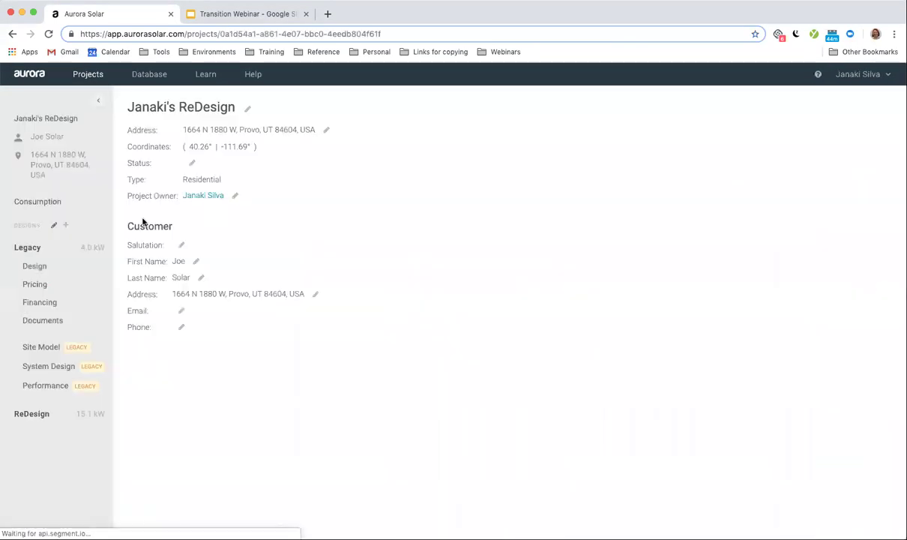
left_click(42, 413)
left_click(36, 285)
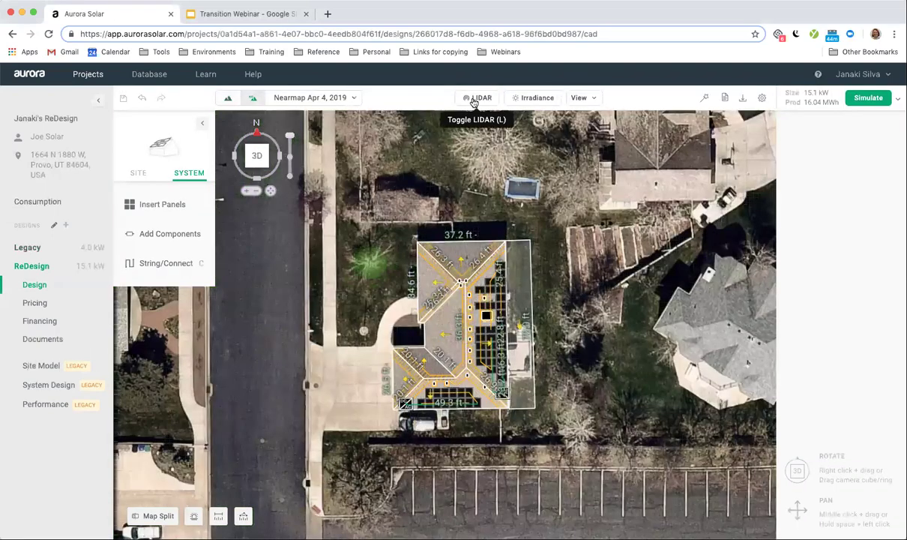
left_click(475, 99)
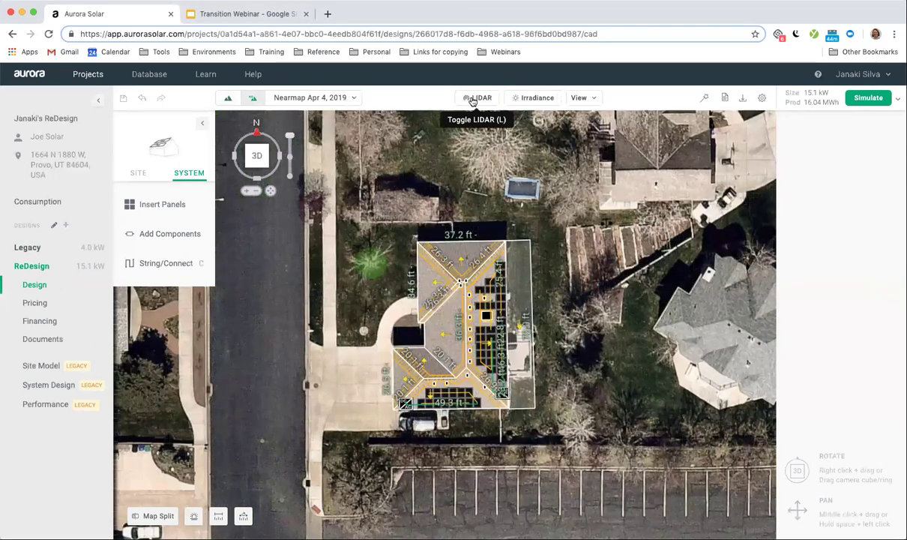
Step: Turn on the LIDAR overlay, review LIDAR Settings, and open the support Contact us form
left_click(472, 99)
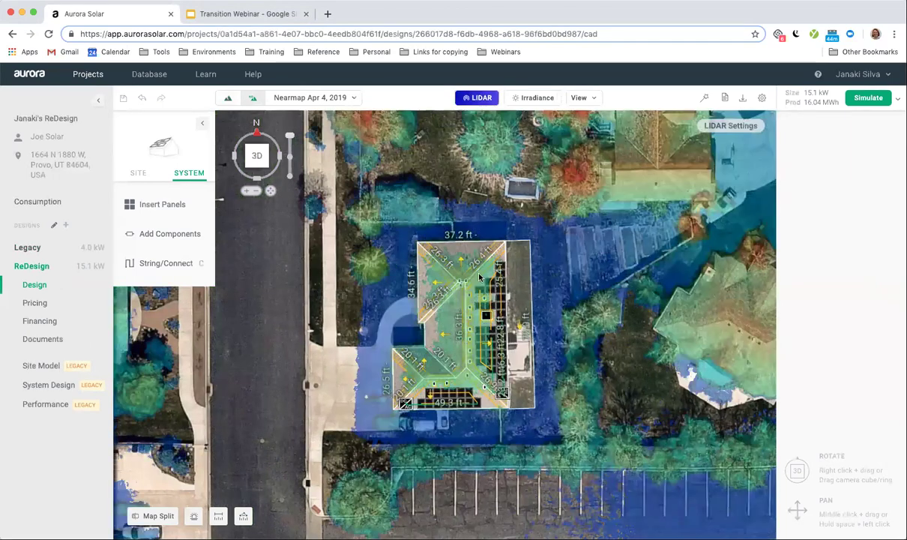
left_click(722, 128)
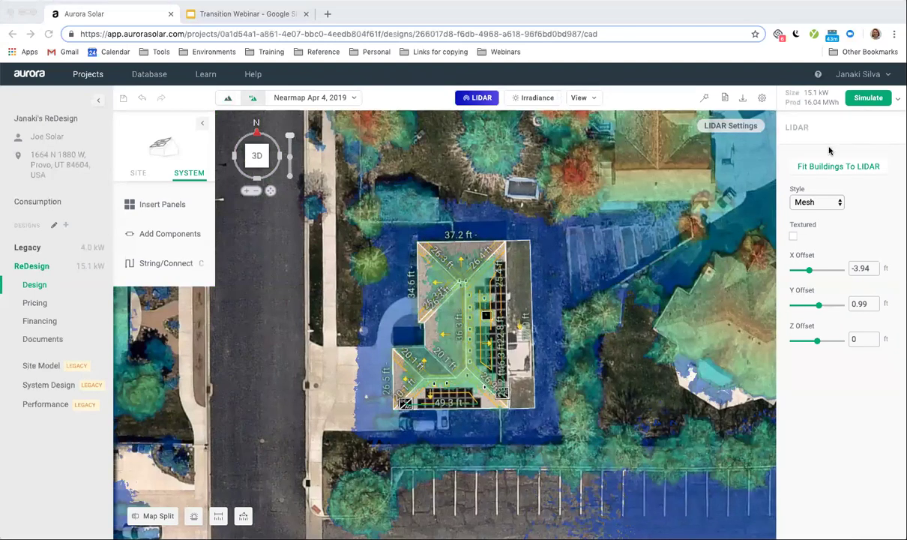
left_click(818, 77)
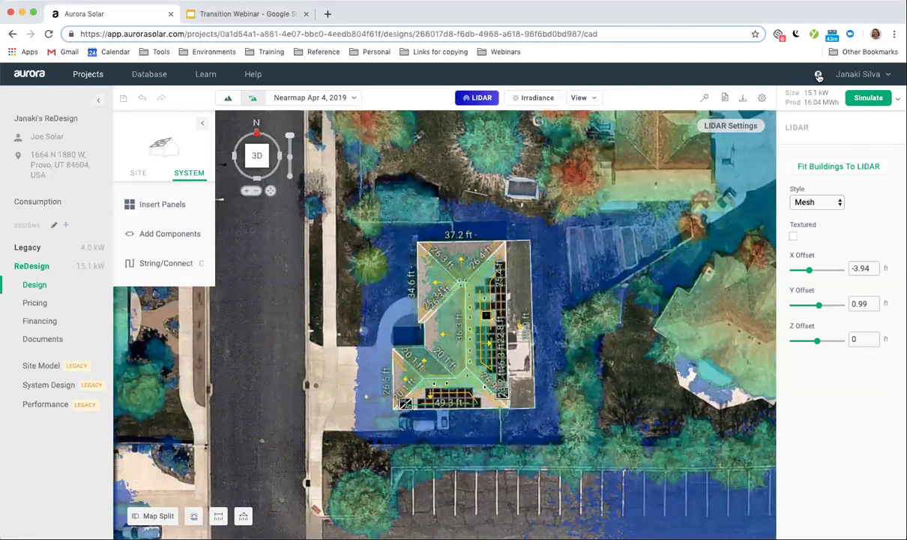
left_click(819, 77)
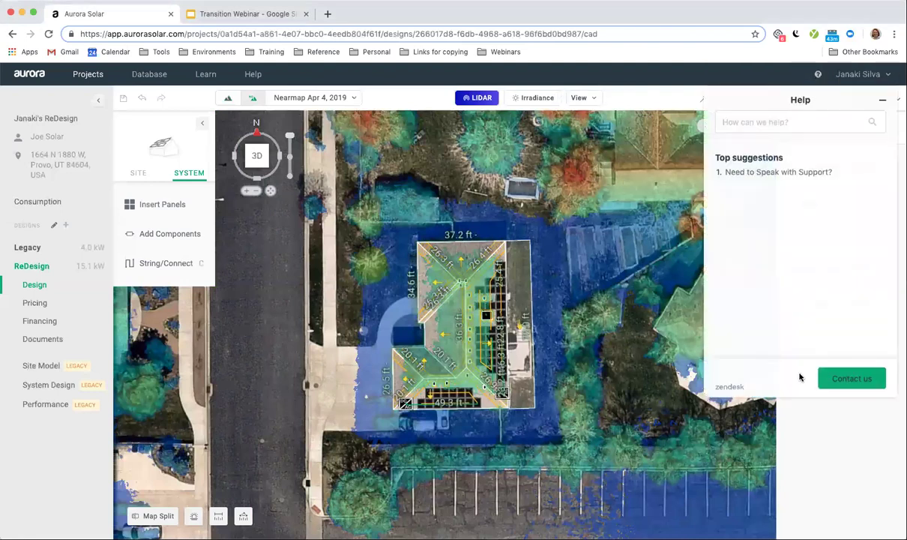
left_click(841, 378)
left_click(767, 283)
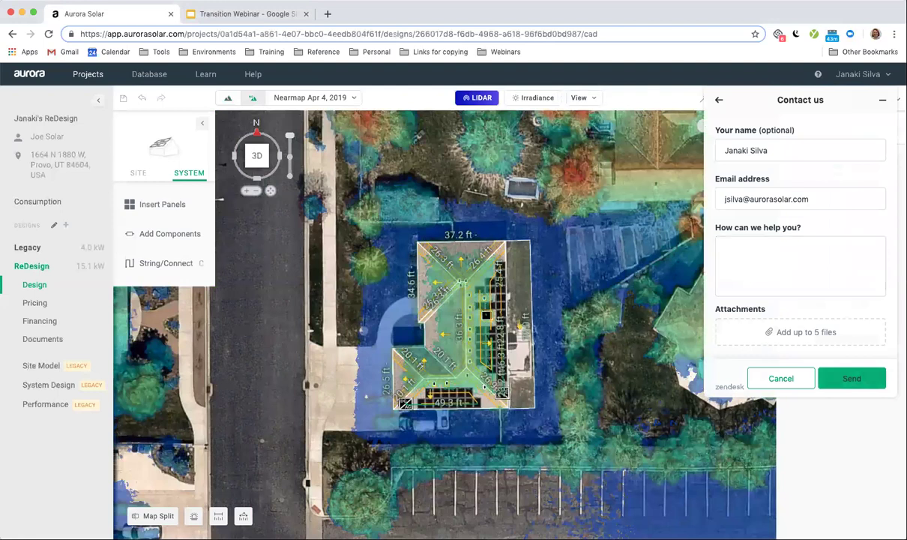